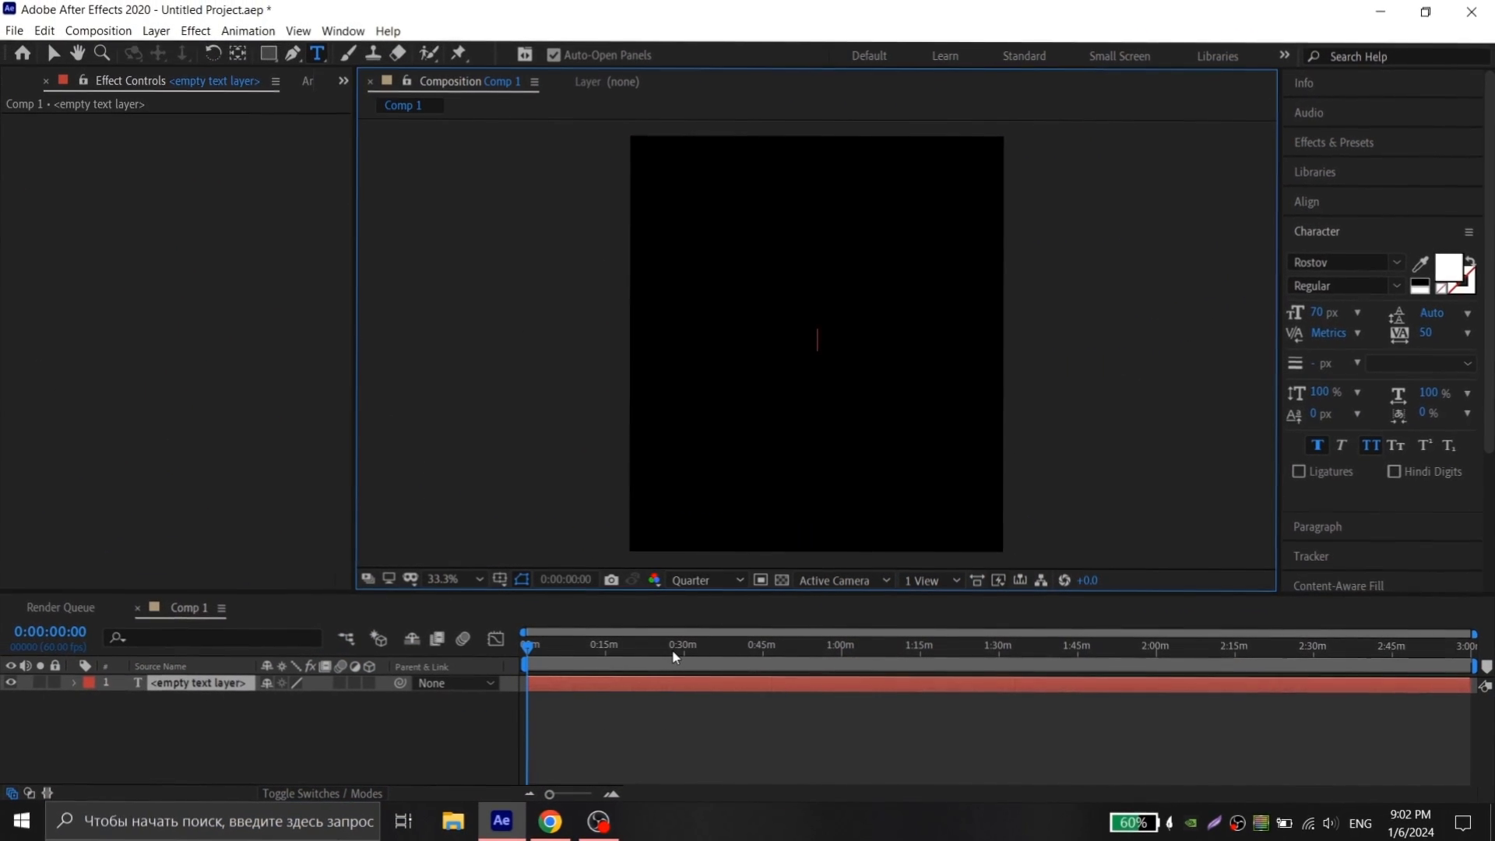
Step: Type the nickname 'yaniksksks' and drag it down near the bottom of the frame
{"action": "type", "text": "niks"}
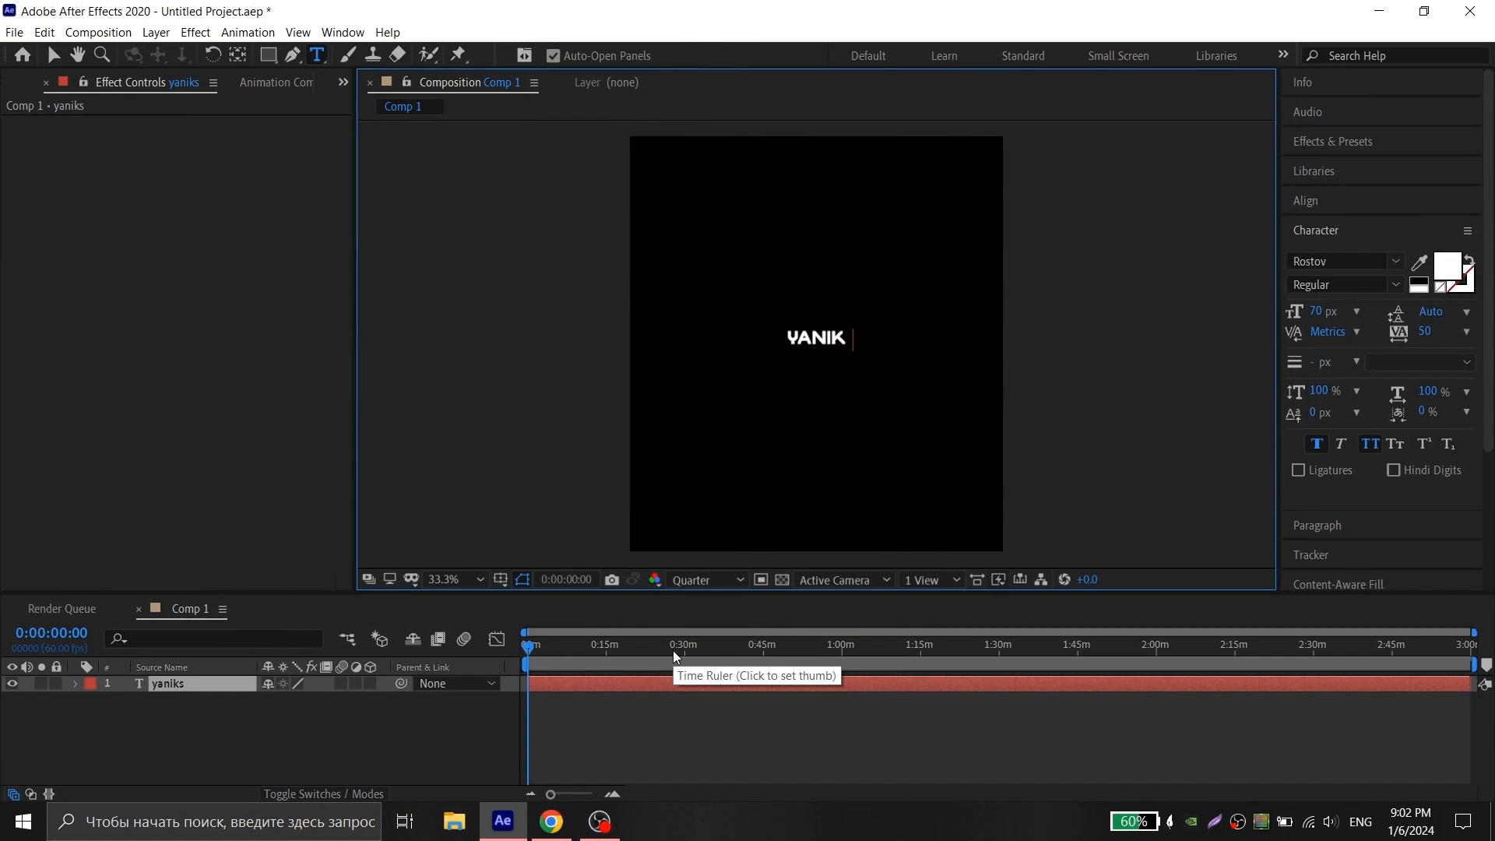
{"action": "type", "text": "ksks"}
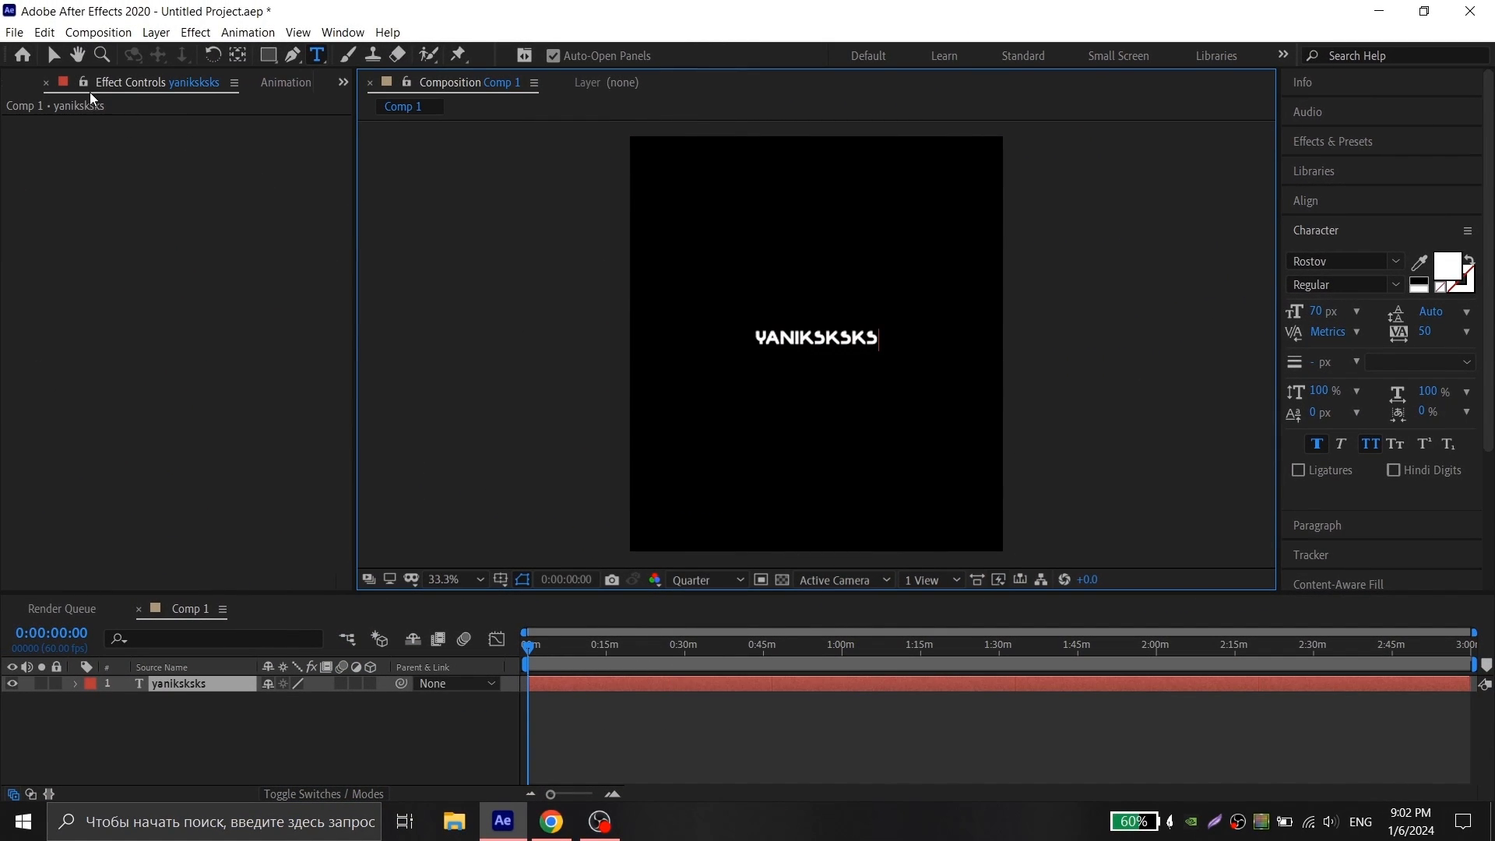
{"action": "left_click", "coordinate": [59, 57]}
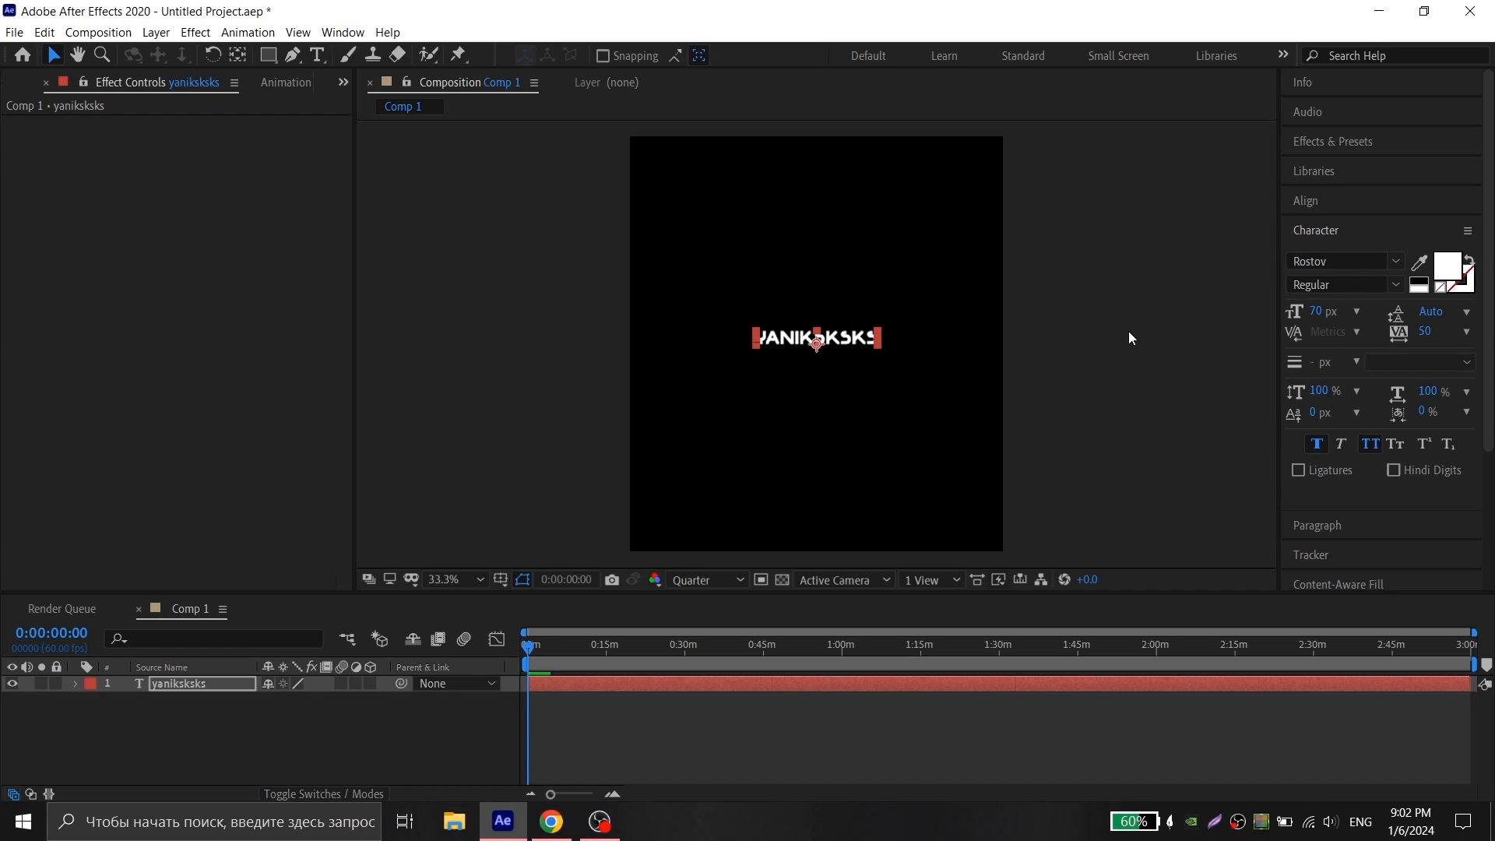
{"action": "left_click_drag", "start_coordinate": [854, 339], "coordinate": [852, 506]}
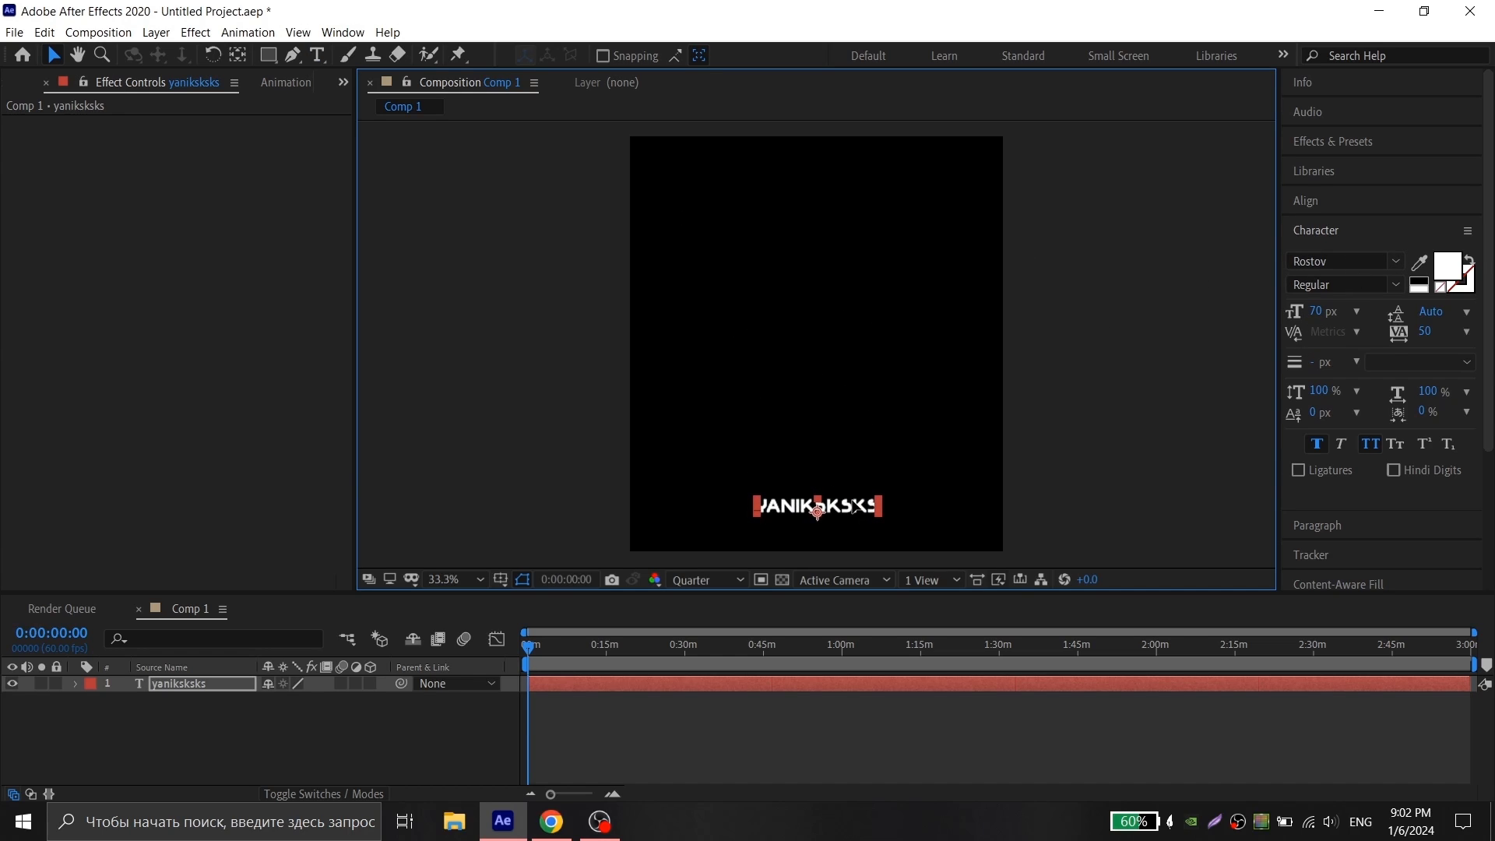
{"action": "left_click", "coordinate": [1311, 200]}
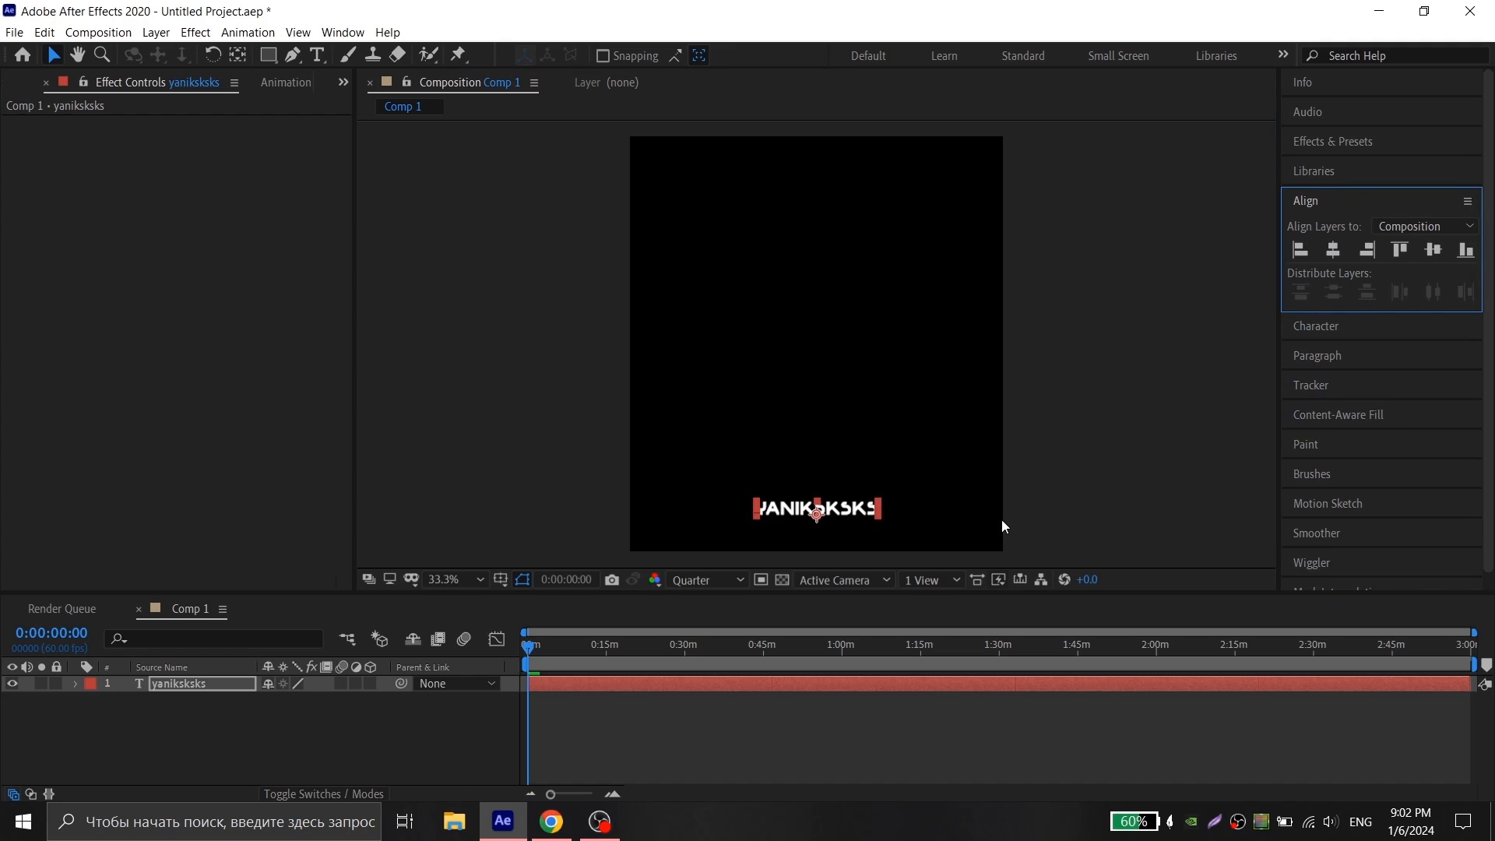
{"action": "key", "text": "equal"}
{"action": "key", "text": "equal"}
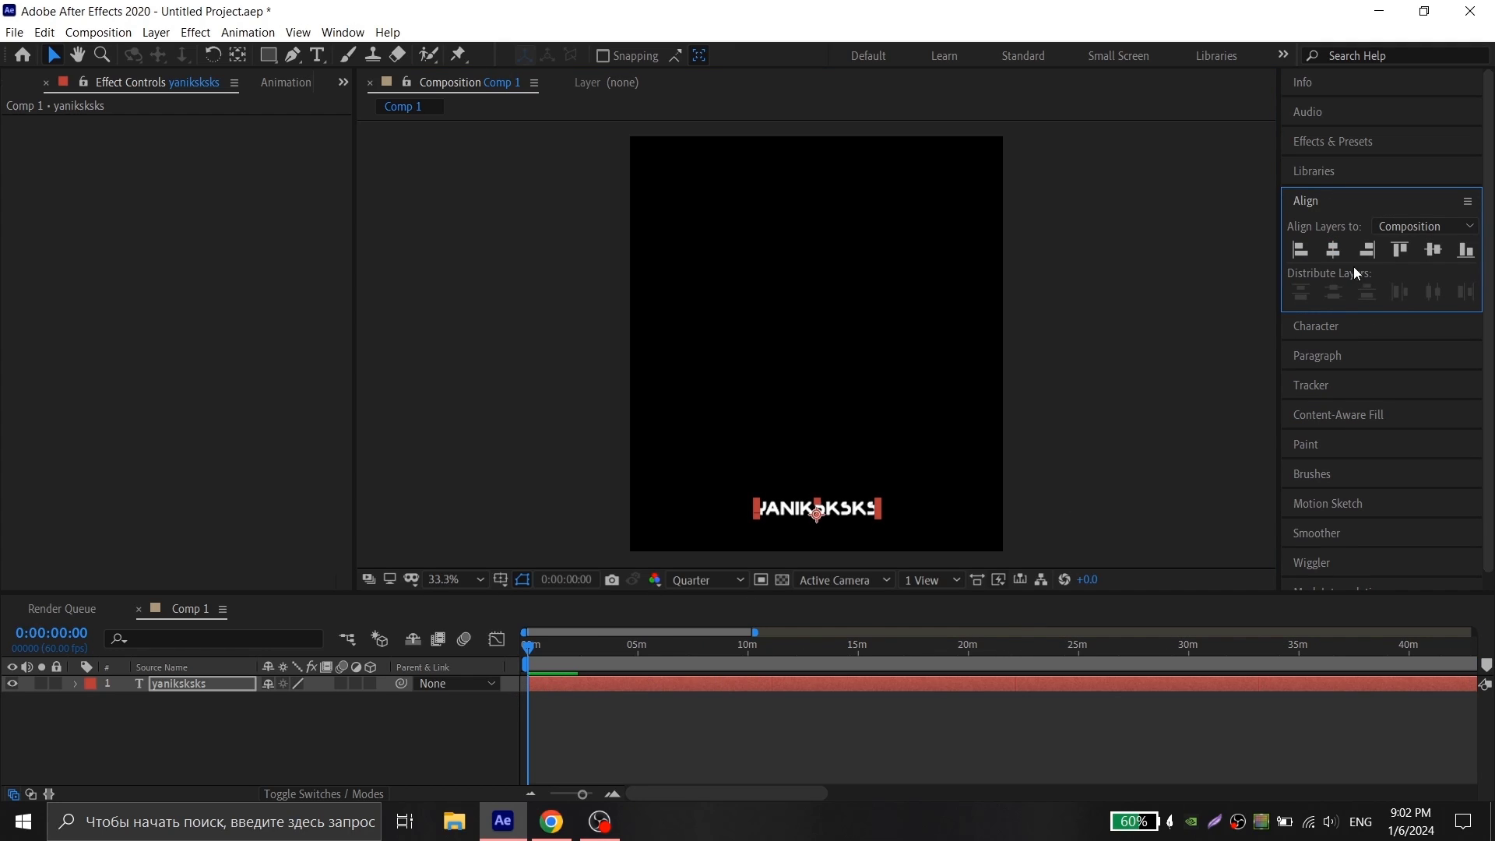
{"action": "left_click", "coordinate": [464, 726]}
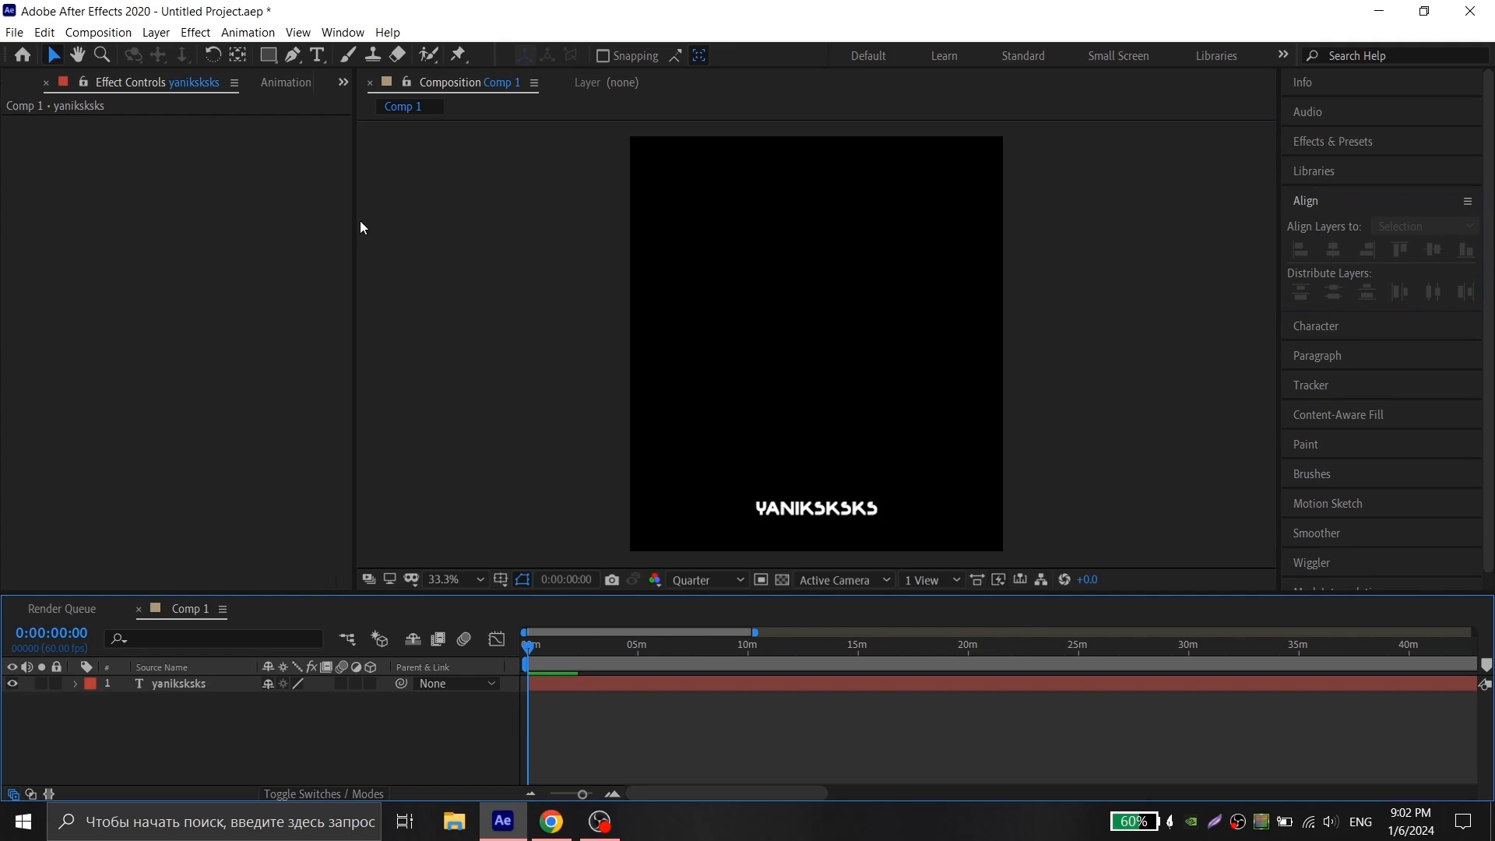
Step: Draw a vertical line with the Pen tool just left of the nickname
{"action": "left_click", "coordinate": [296, 57]}
{"action": "scroll", "coordinate": [750, 545], "scroll_direction": "up", "scroll_amount": 3}
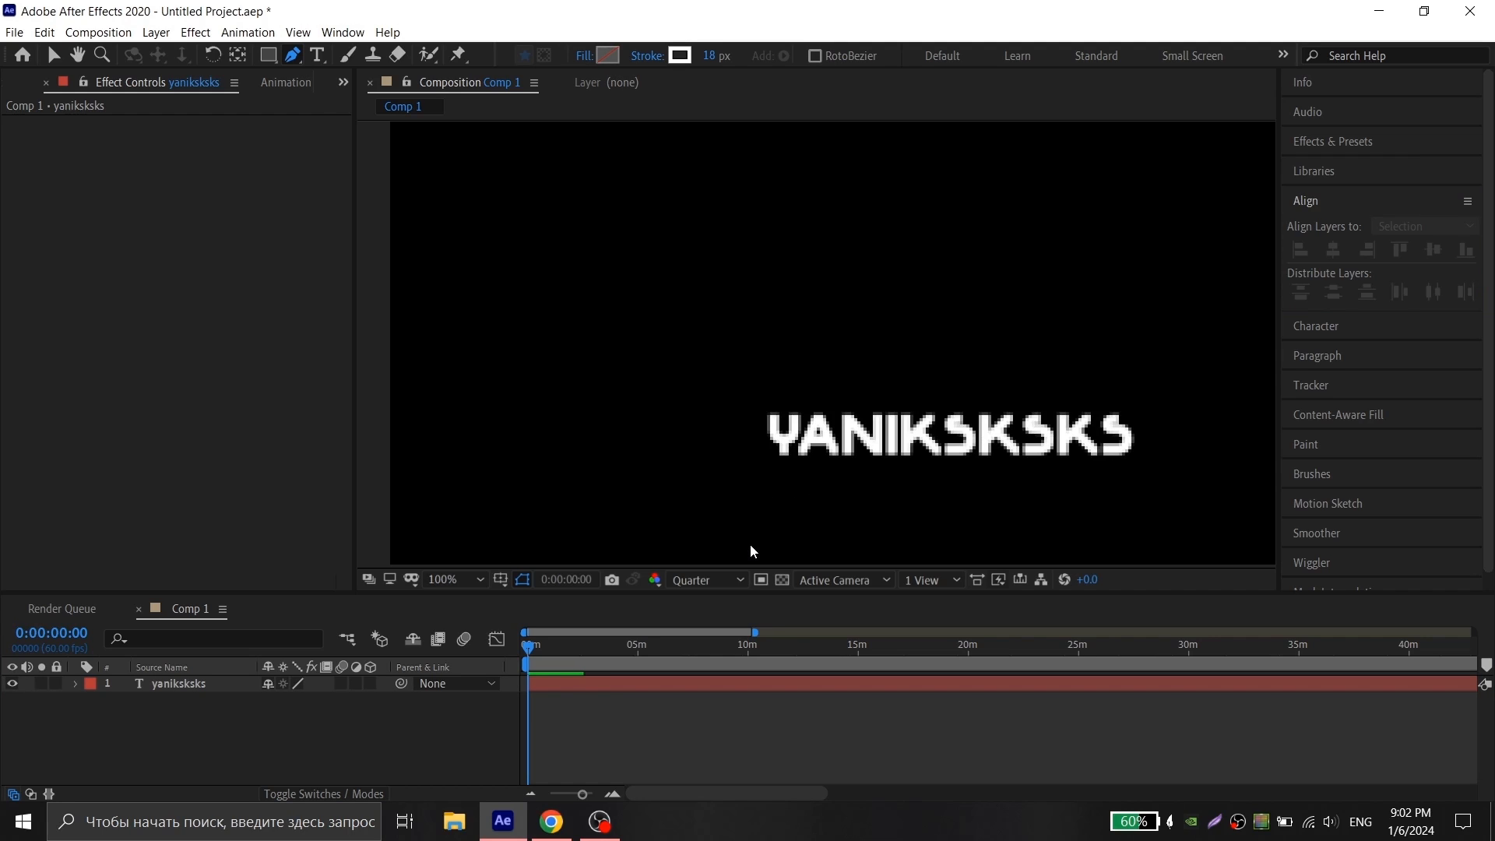
{"action": "left_click", "coordinate": [740, 388]}
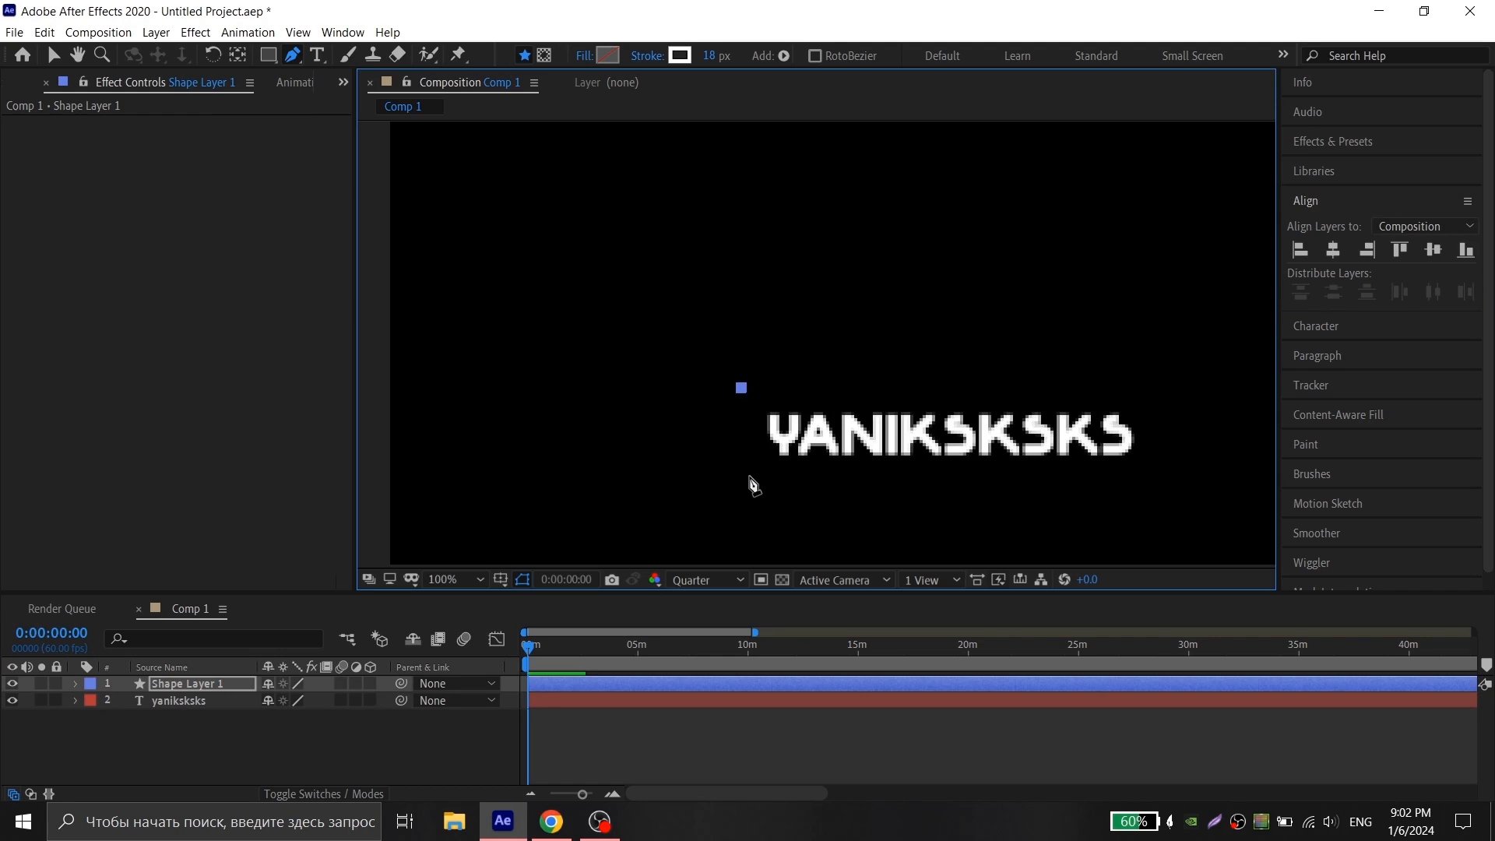
{"action": "key", "text": "ctrl+z"}
{"action": "key", "text": "ctrl+z"}
{"action": "left_click", "coordinate": [58, 59]}
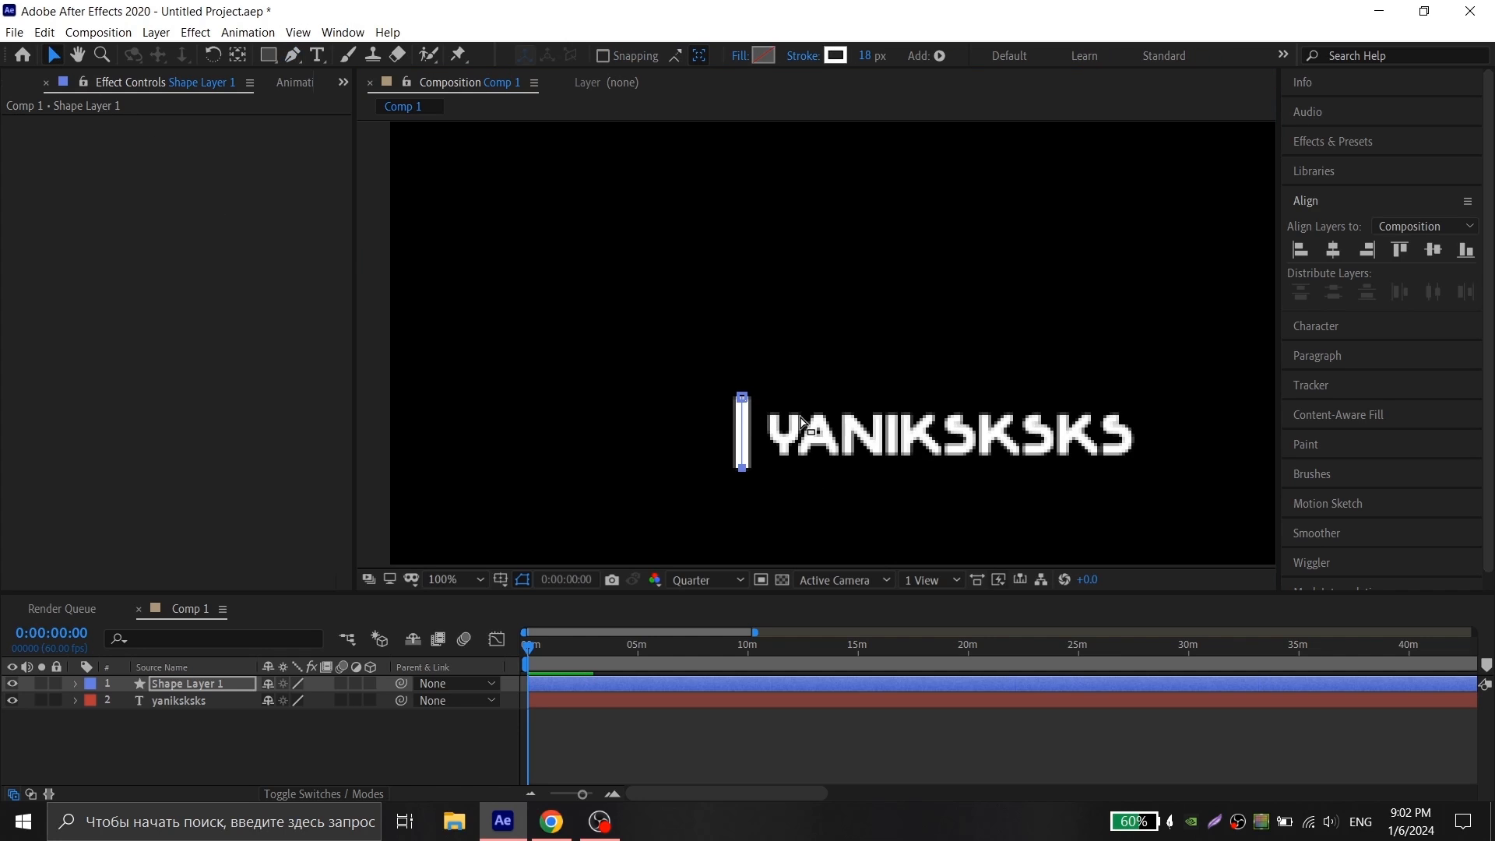
Step: Set the line's stroke width to 3 px and enable motion blur on both layers
{"action": "left_click", "coordinate": [866, 56]}
{"action": "type", "text": "3"}
{"action": "key", "text": "Return"}
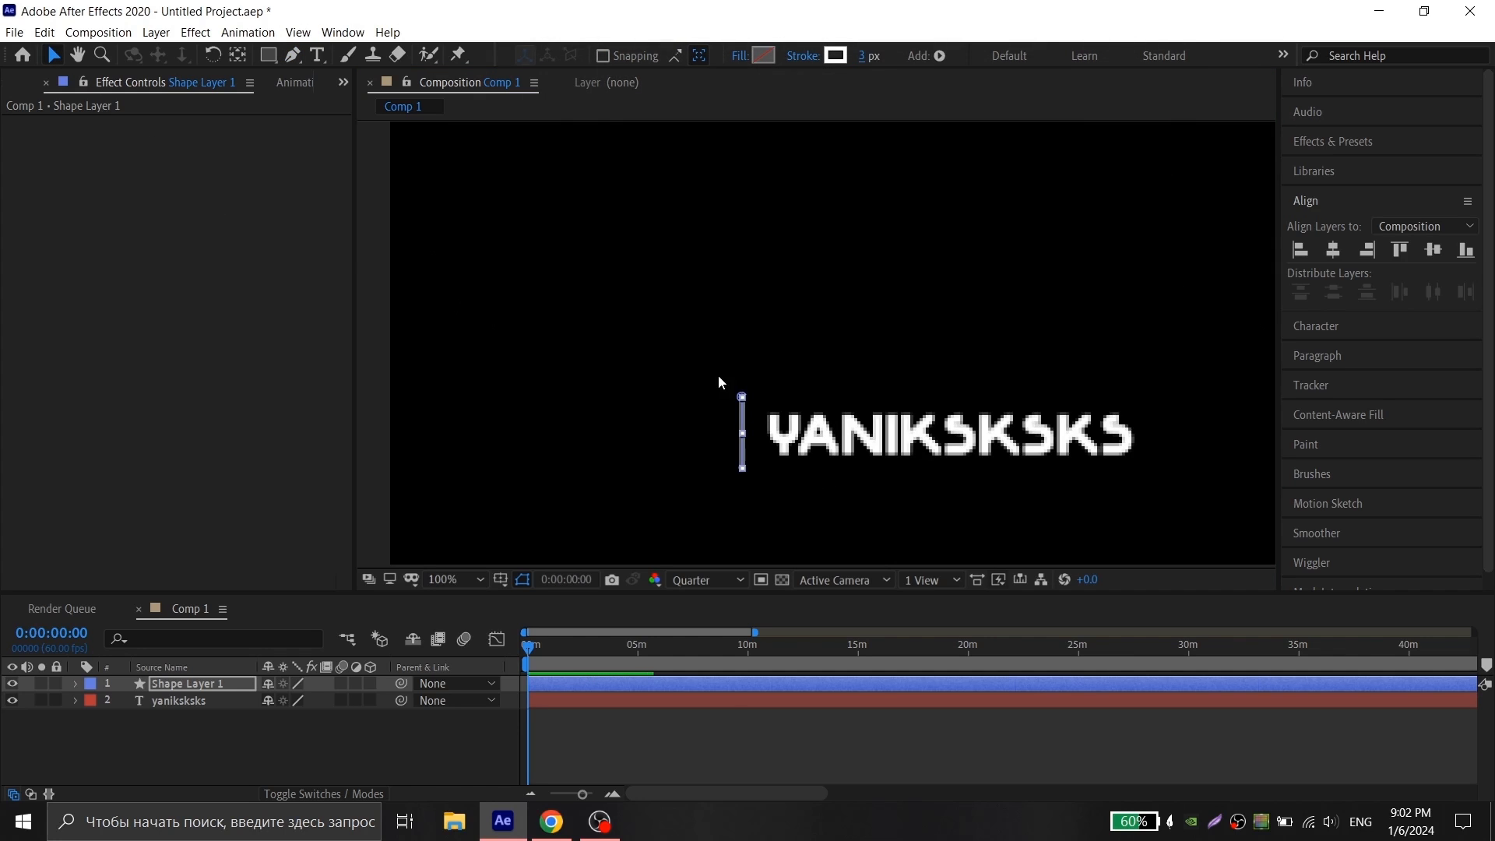
{"action": "left_click_drag", "start_coordinate": [343, 683], "coordinate": [343, 700]}
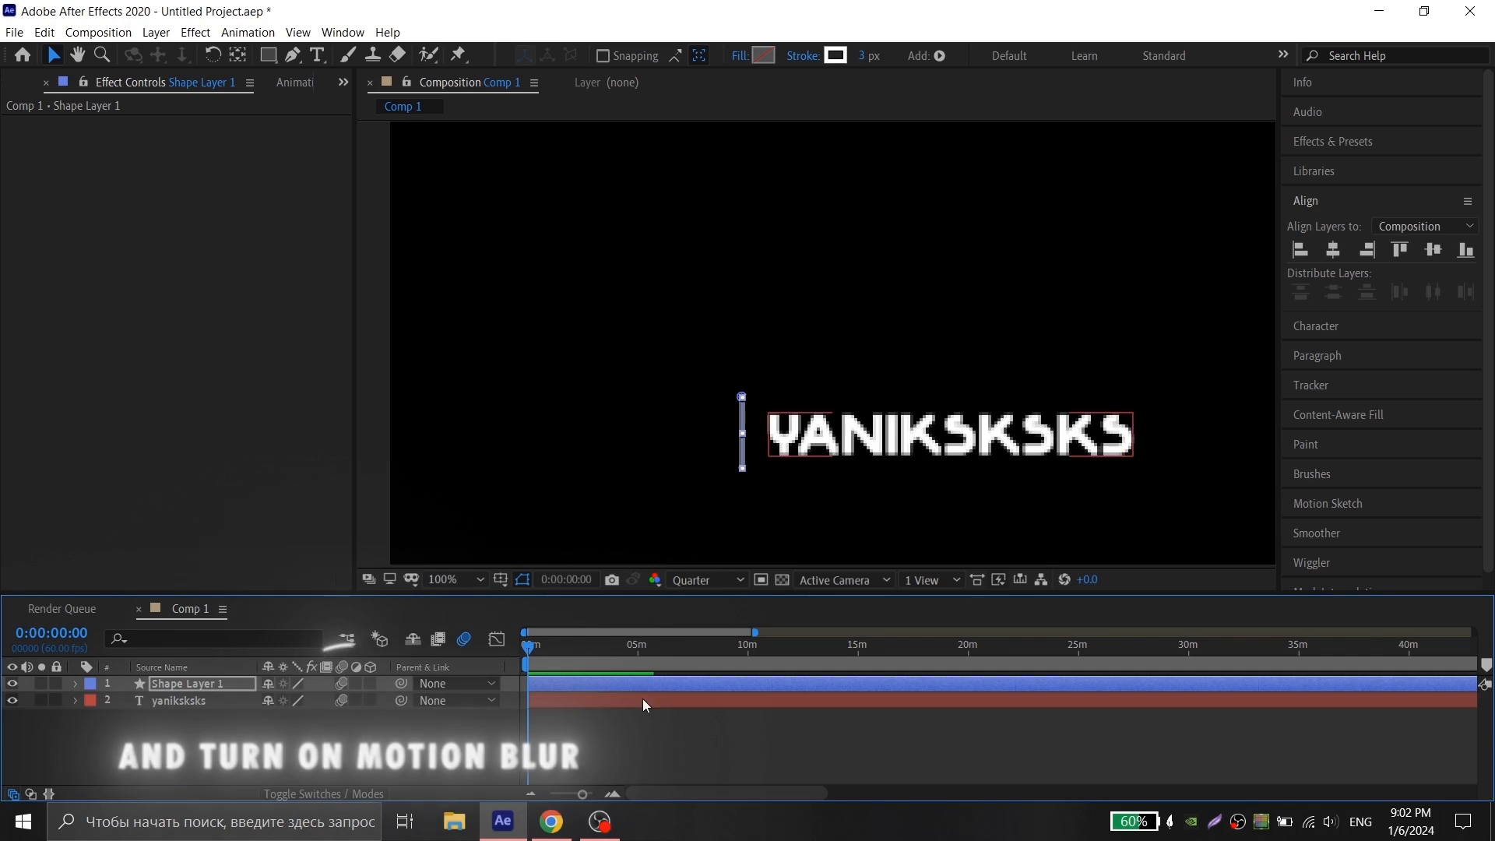
Step: Nudge the line one pixel right toward the text, then deselect all layers
{"action": "left_click", "coordinate": [606, 684]}
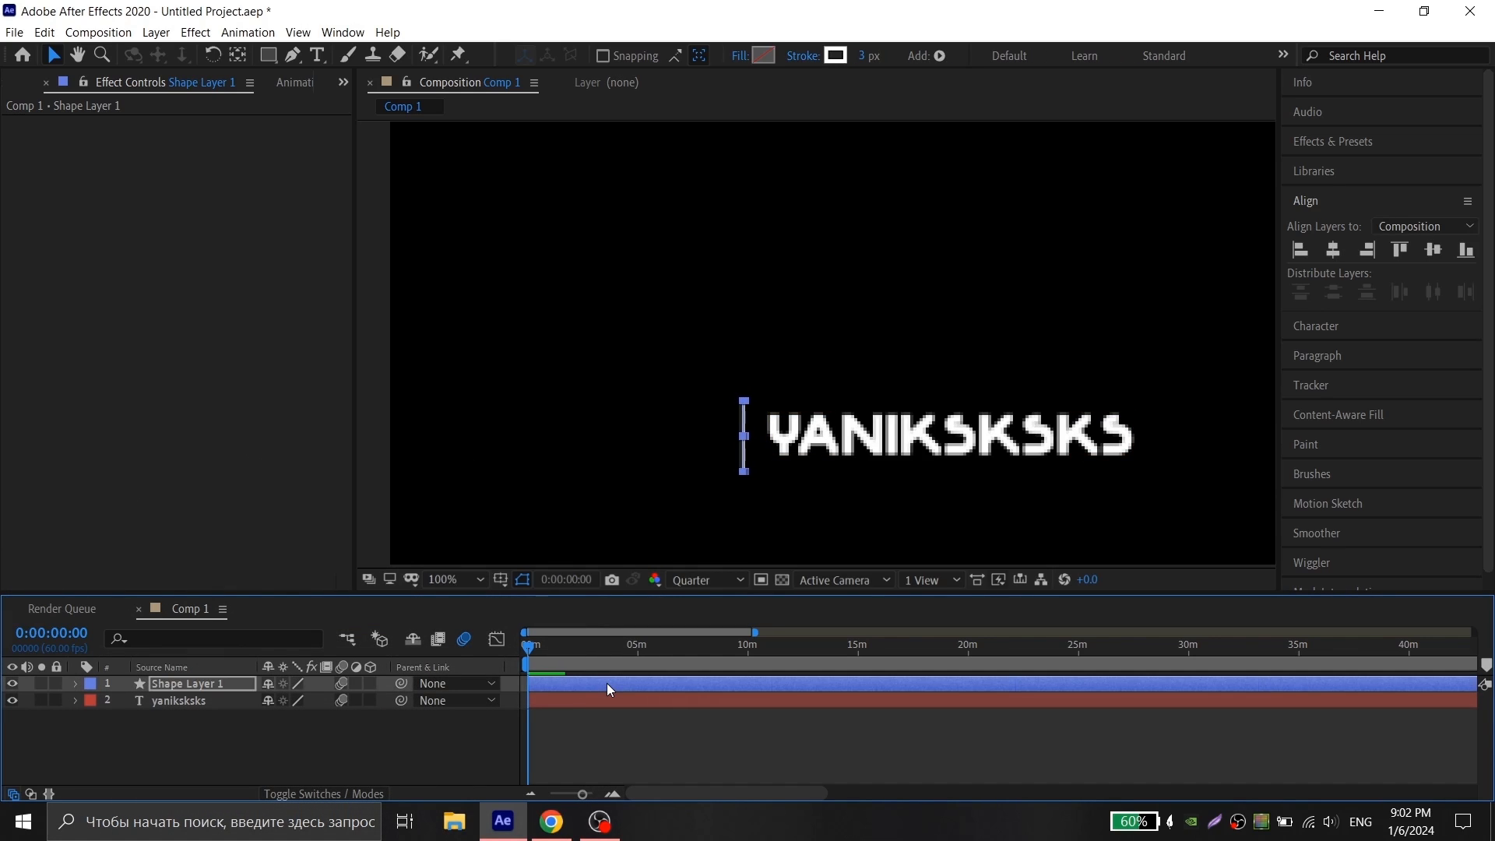
{"action": "key", "text": "Right"}
{"action": "key", "text": "Right"}
{"action": "key", "text": "Right"}
{"action": "key", "text": "Right"}
{"action": "key", "text": "Right"}
{"action": "key", "text": "Right"}
{"action": "key", "text": "Right"}
{"action": "key", "text": "Right"}
{"action": "key", "text": "Right"}
{"action": "key", "text": "Right"}
{"action": "key", "text": "Right"}
{"action": "left_click", "coordinate": [645, 716]}
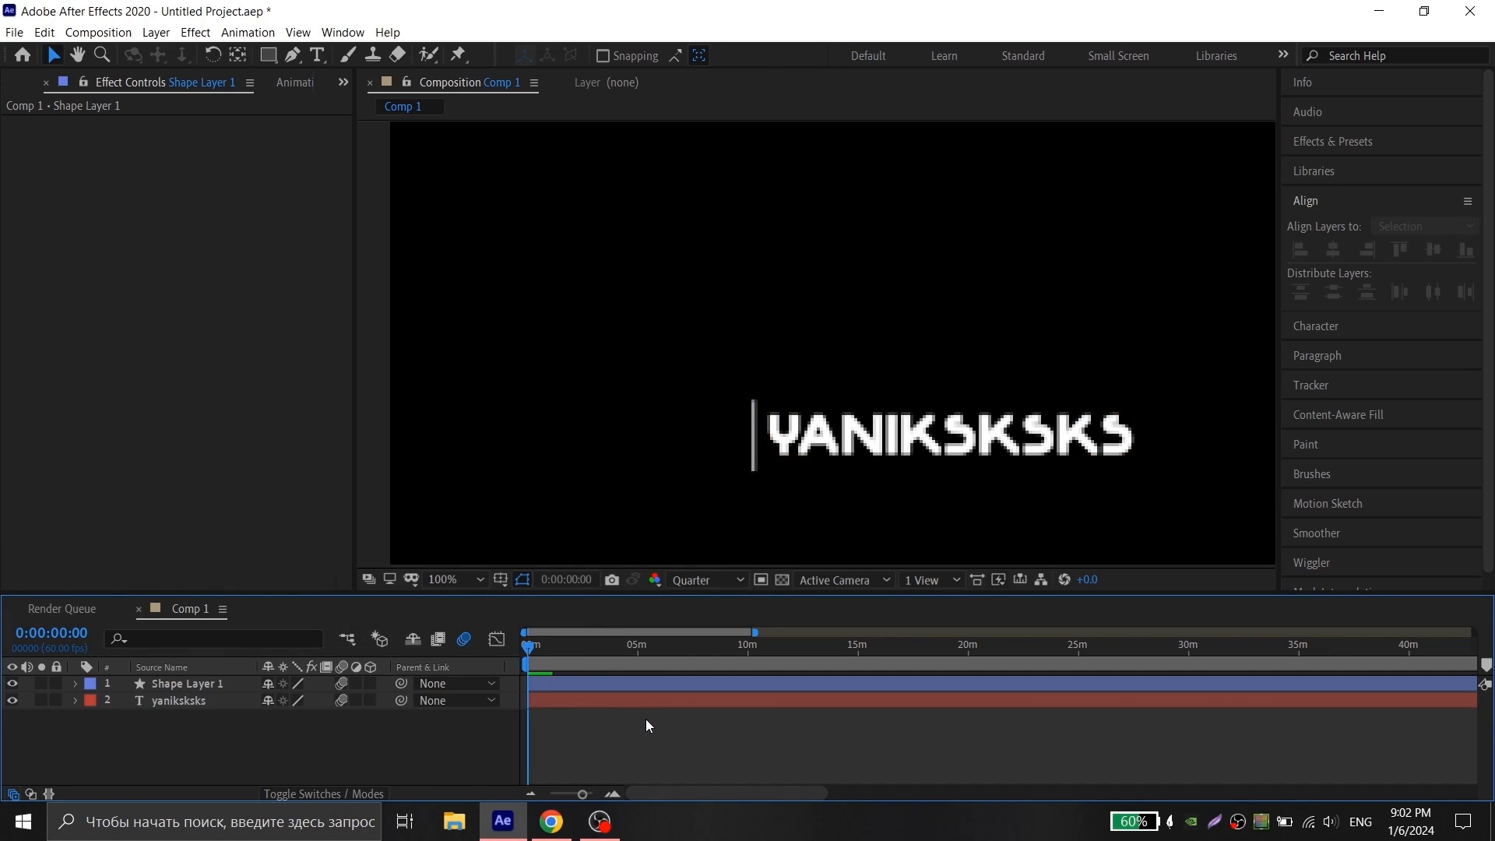
{"action": "left_click", "coordinate": [618, 679]}
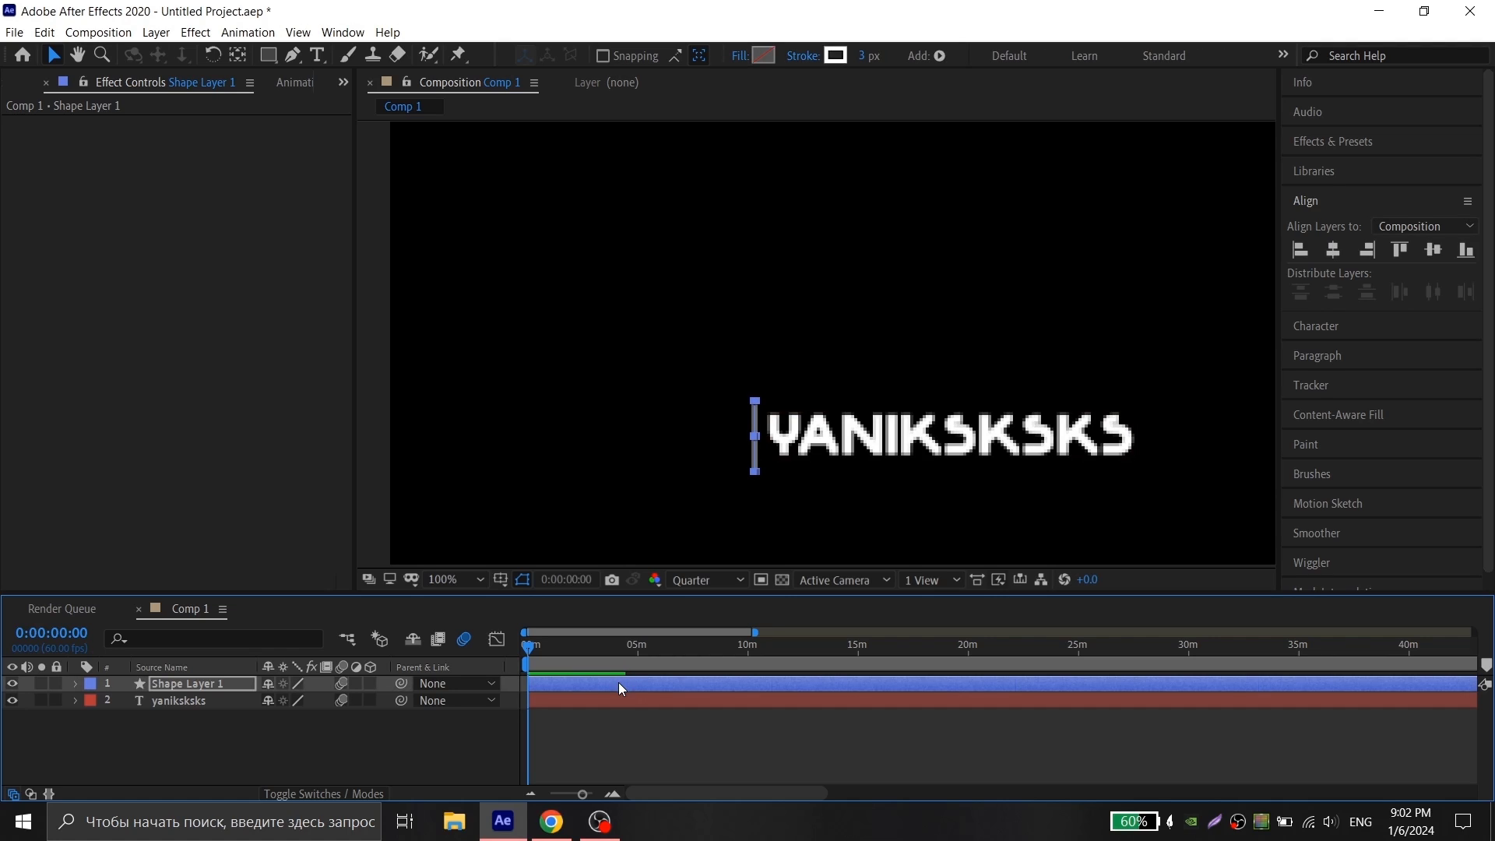
{"action": "left_click", "coordinate": [623, 702]}
{"action": "left_click", "coordinate": [623, 680]}
{"action": "left_click", "coordinate": [665, 718]}
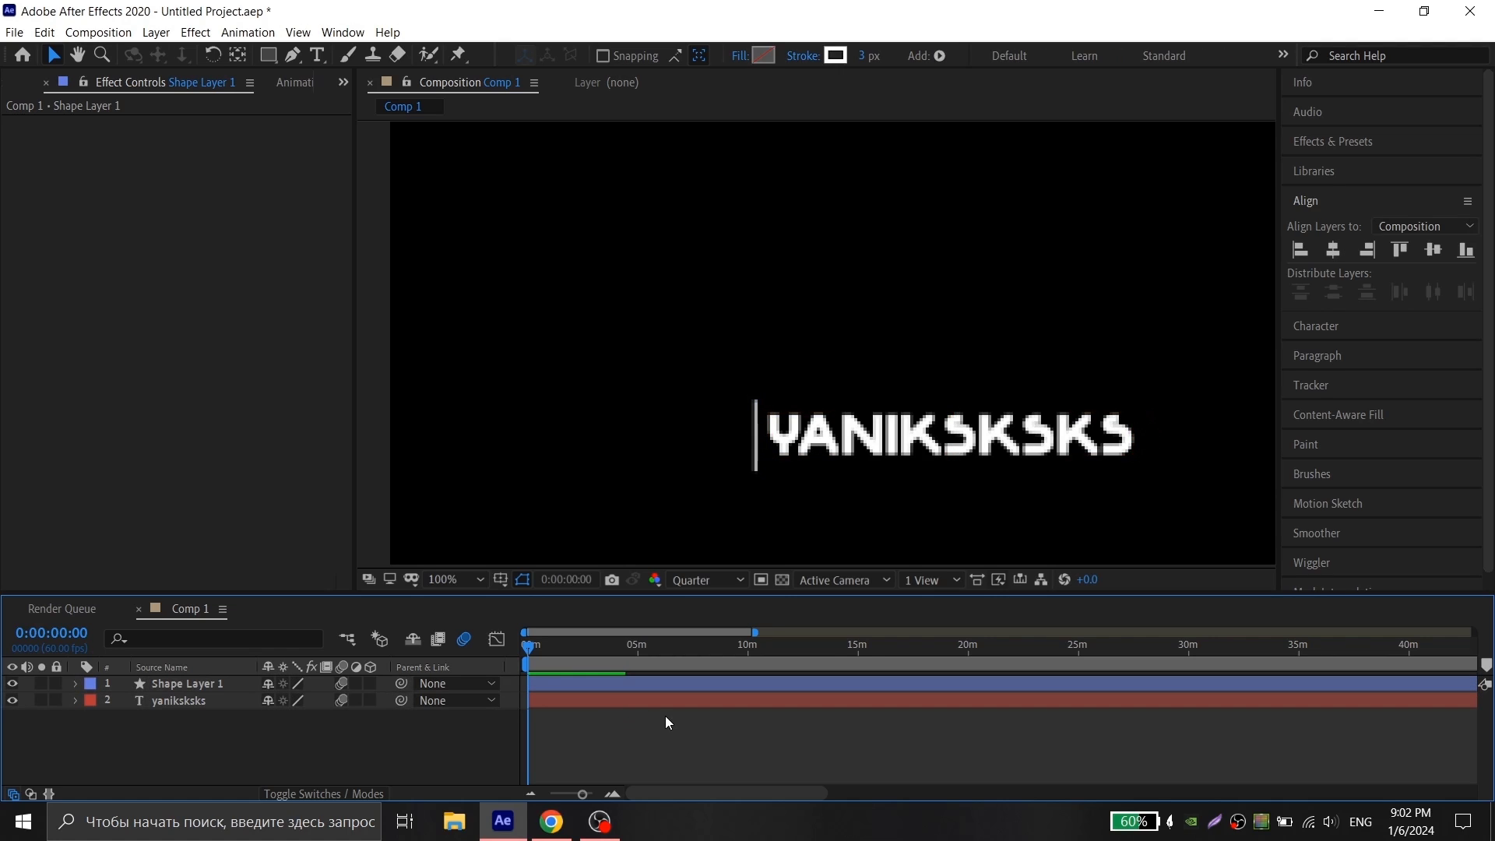
Step: Search the Effects & Presets panel for 'line'
{"action": "left_click", "coordinate": [1360, 141]}
{"action": "left_click", "coordinate": [1359, 167]}
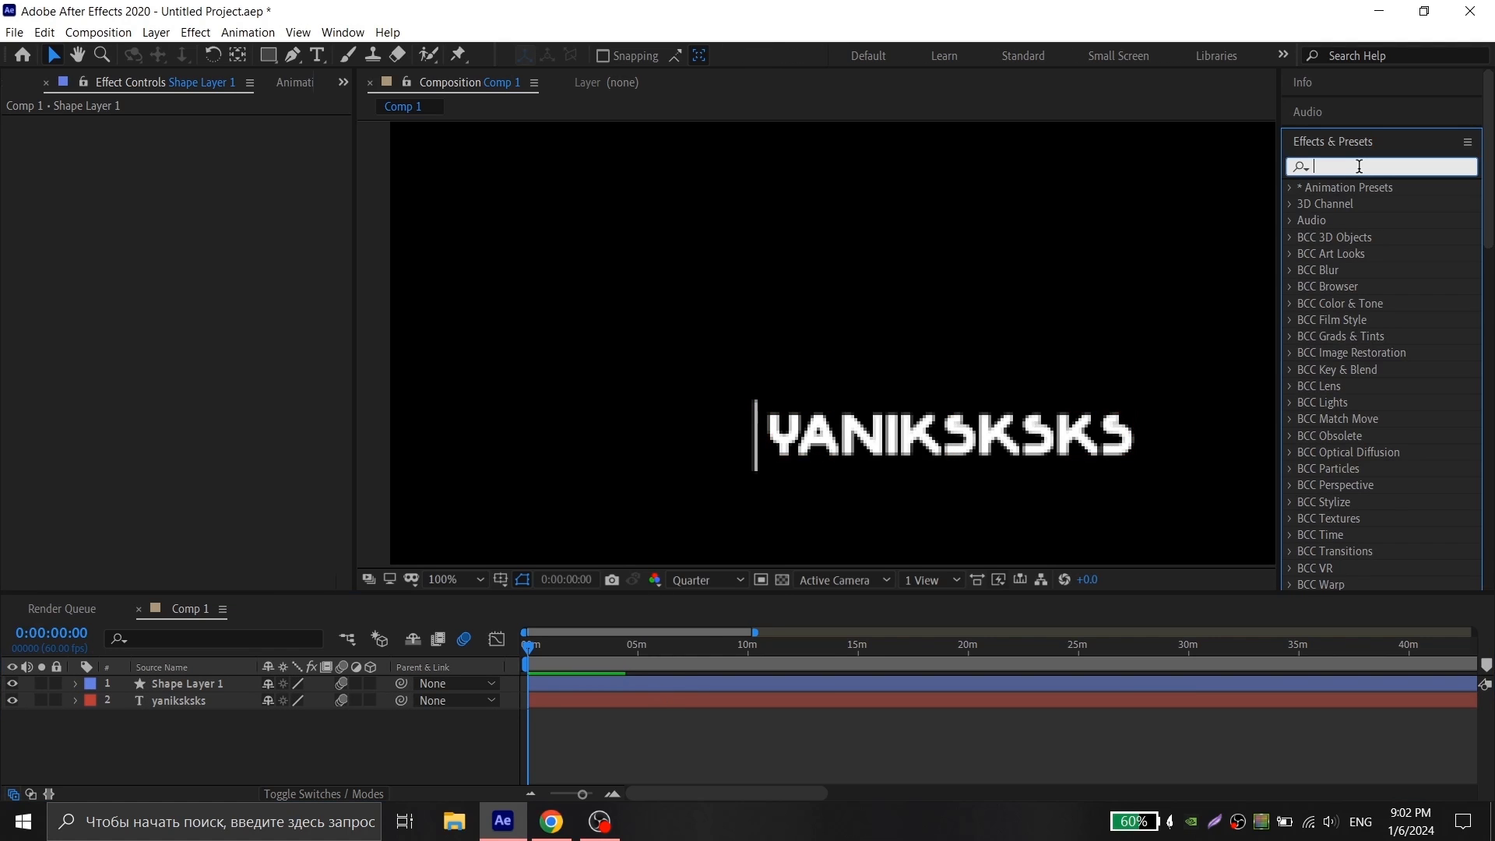
{"action": "type", "text": "line"}
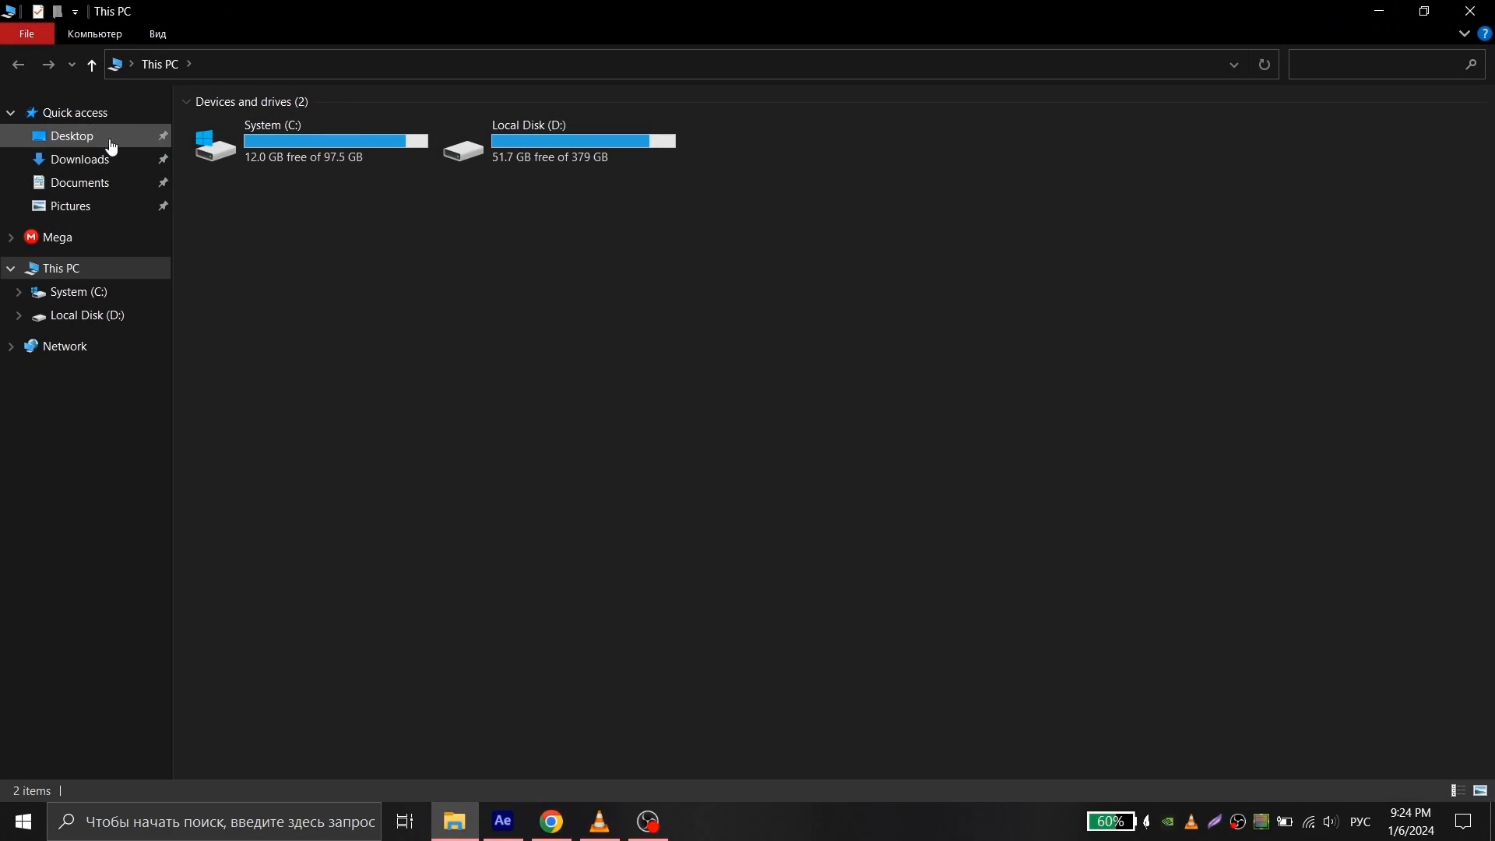
Step: Browse from Documents through Adobe and After Effects 2020 into User Presets
{"action": "left_click", "coordinate": [107, 183]}
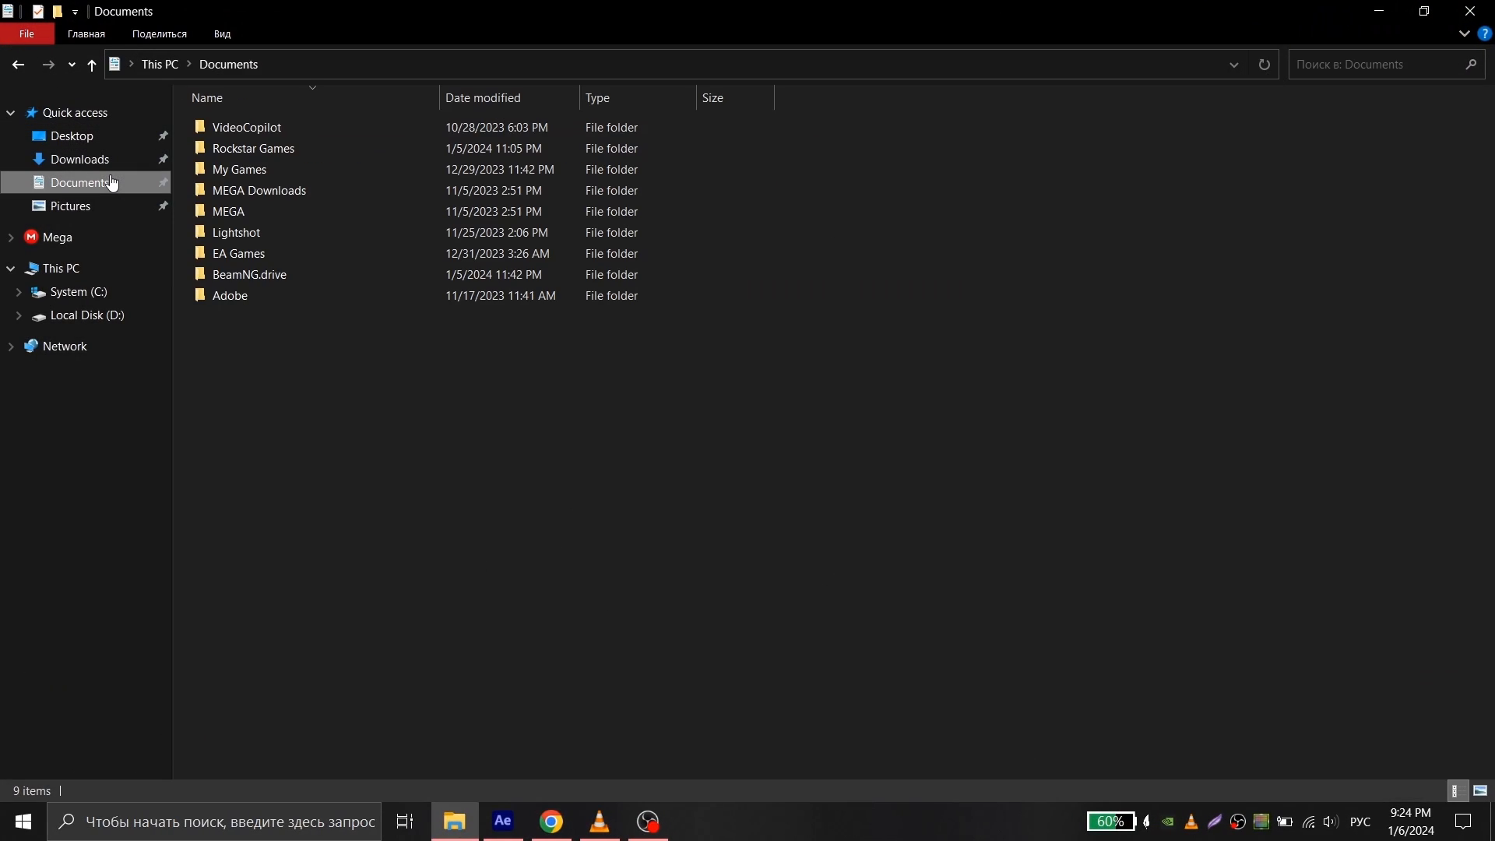
{"action": "double_click", "coordinate": [283, 297]}
{"action": "double_click", "coordinate": [291, 172]}
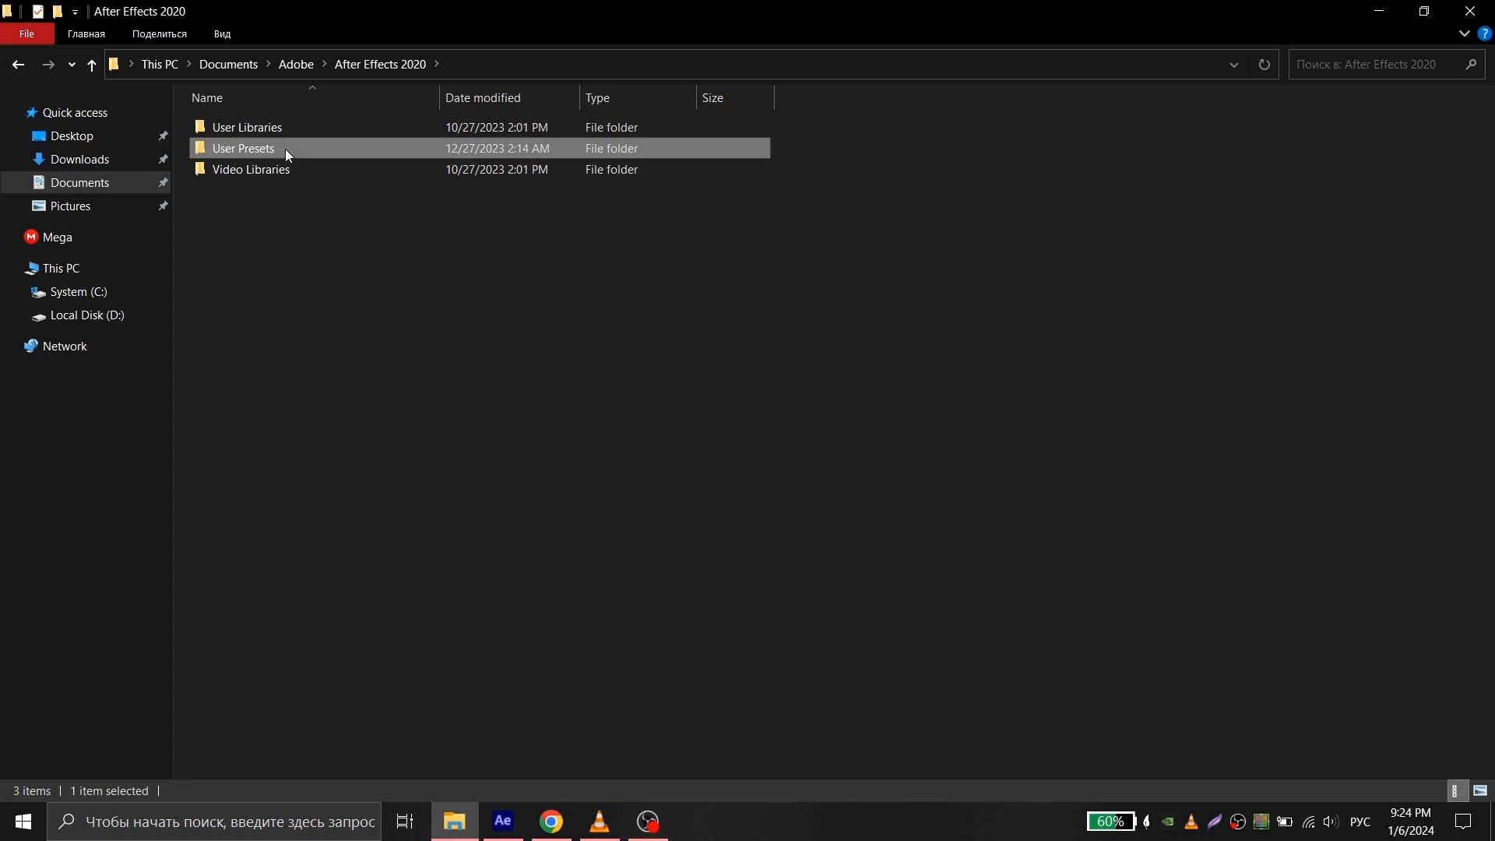
{"action": "double_click", "coordinate": [285, 148]}
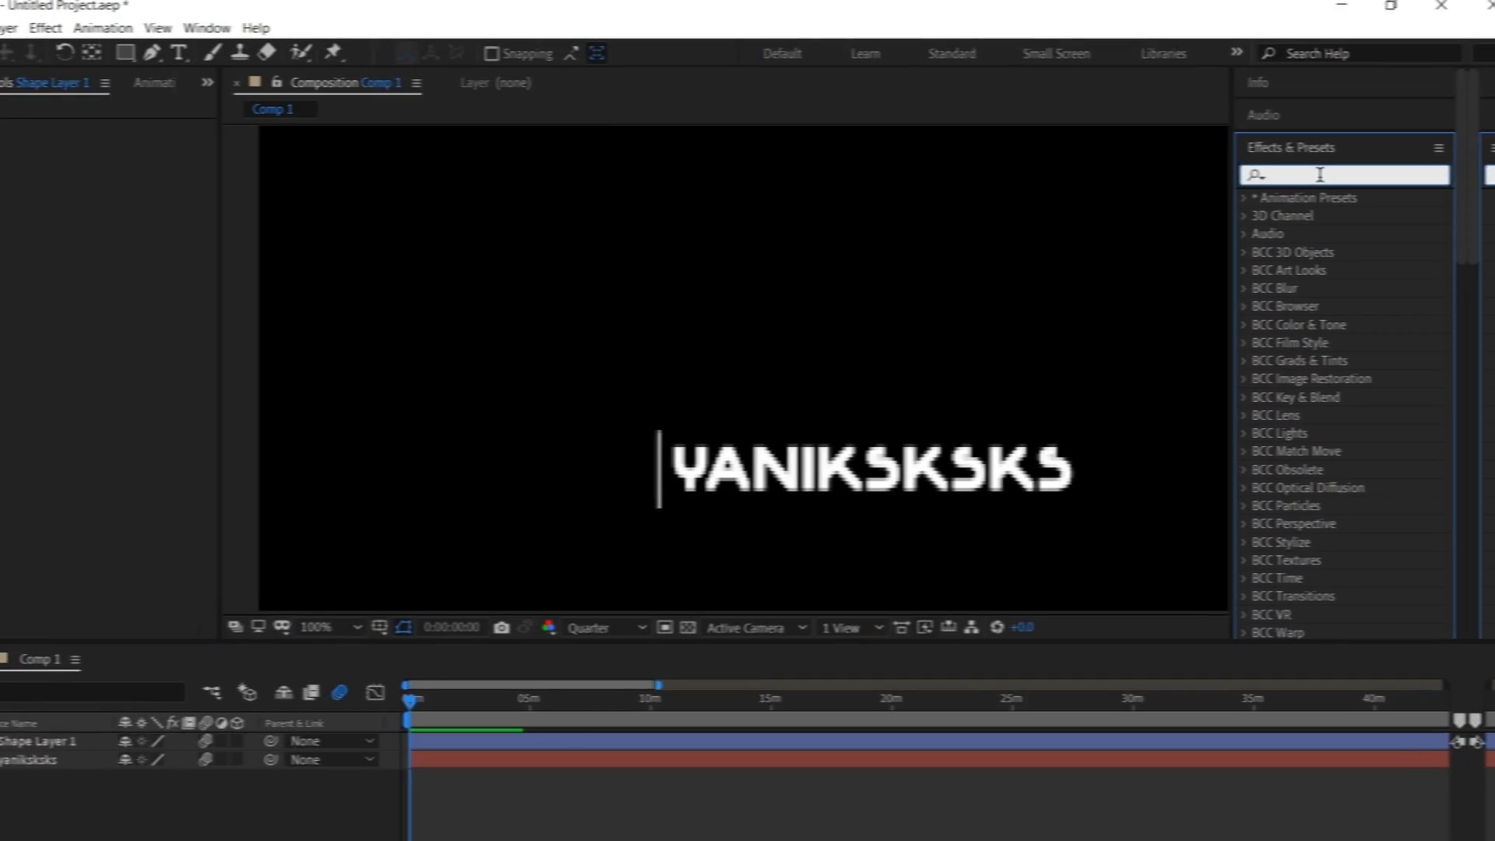
Step: Apply the 'line logo' search result New Line Logo to Shape Layer 1 and show its keyframes
{"action": "left_click", "coordinate": [1338, 174]}
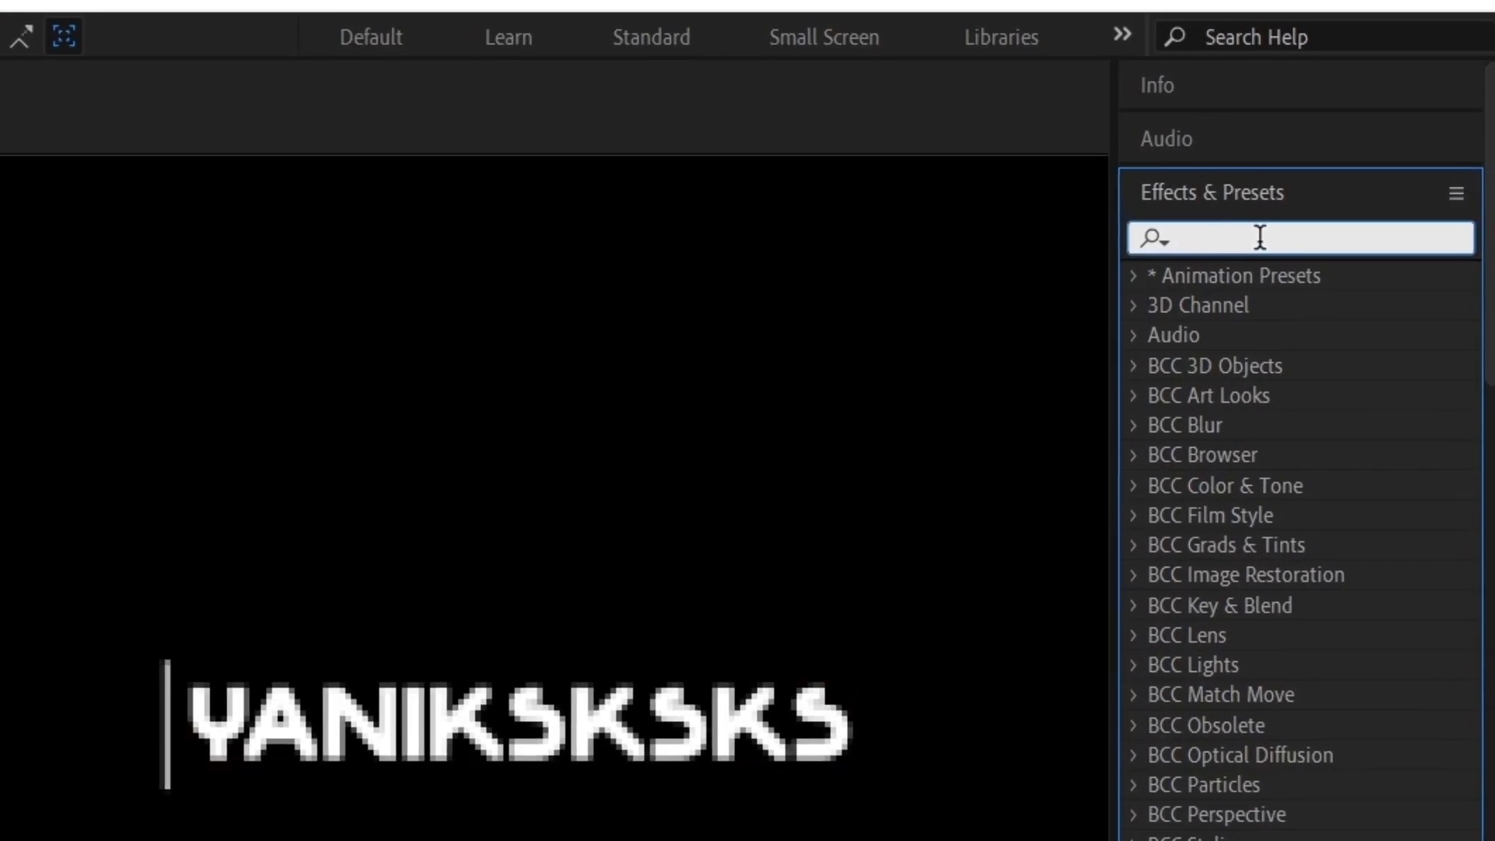
{"action": "type", "text": "line logo"}
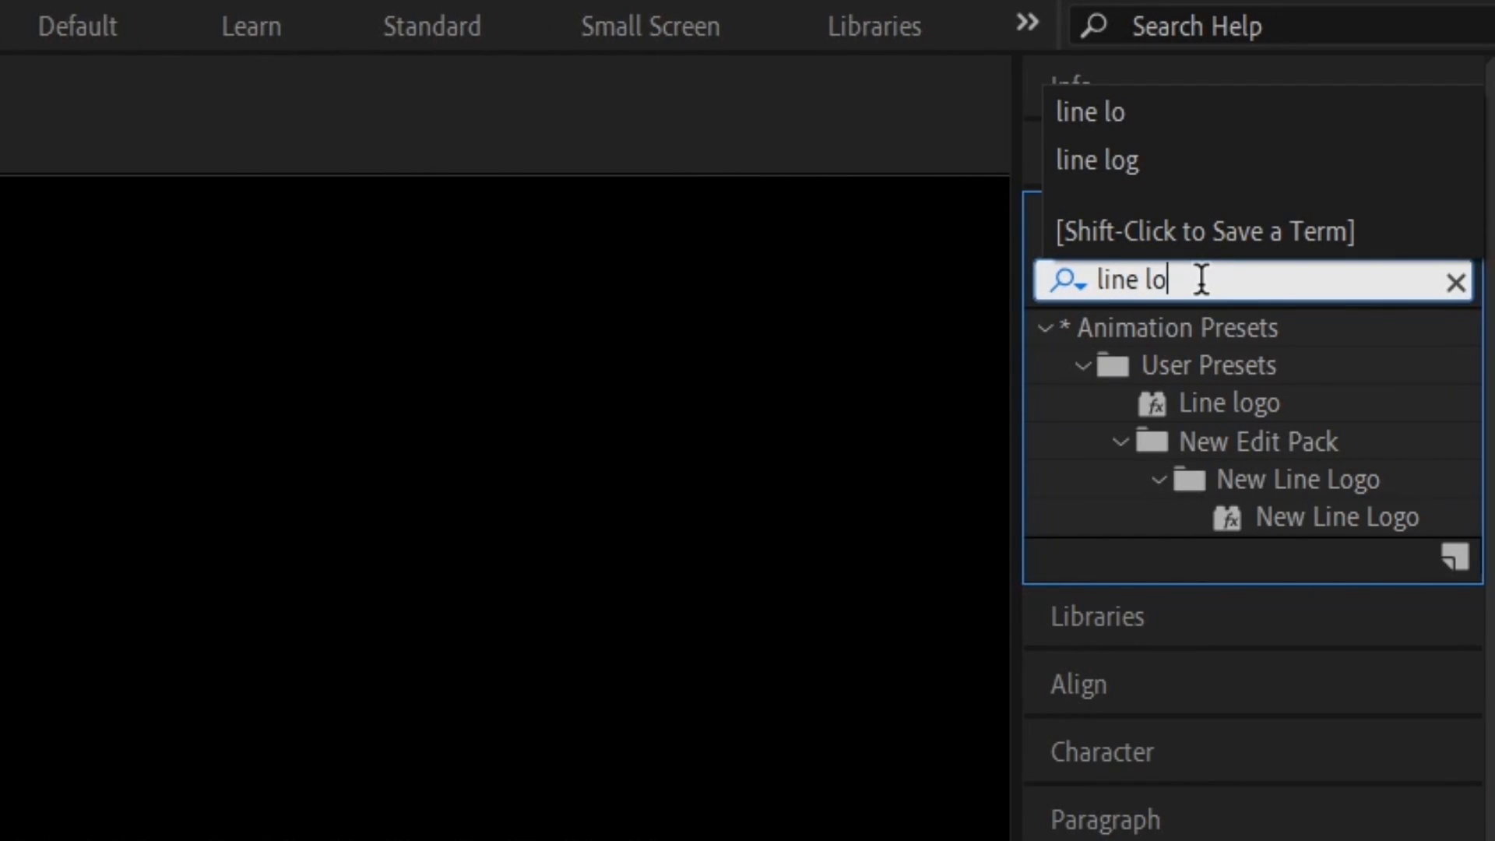
{"action": "left_click_drag", "start_coordinate": [1325, 504], "coordinate": [633, 690]}
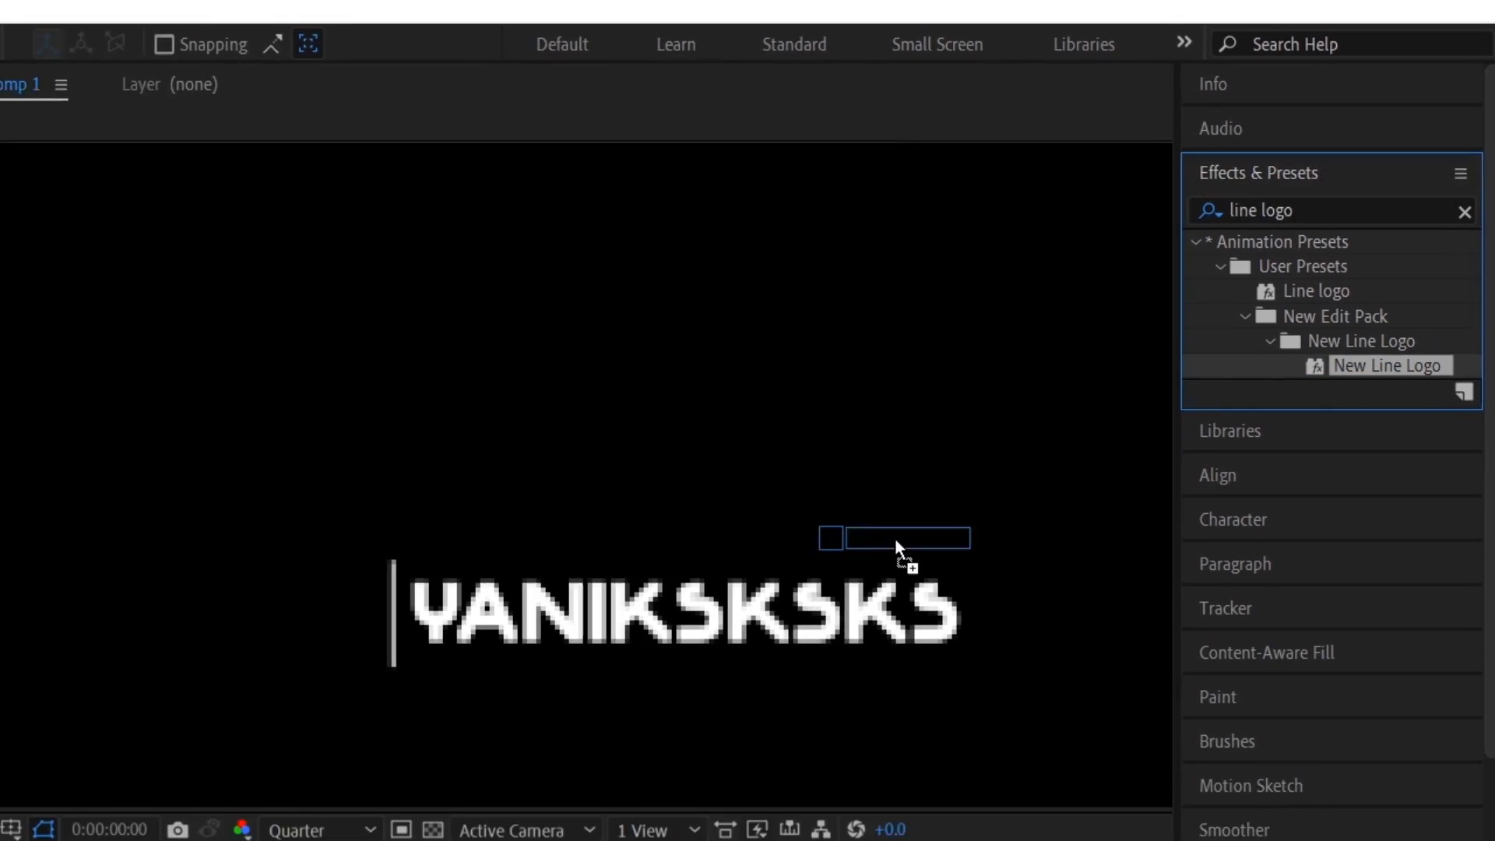
{"action": "key", "text": "u"}
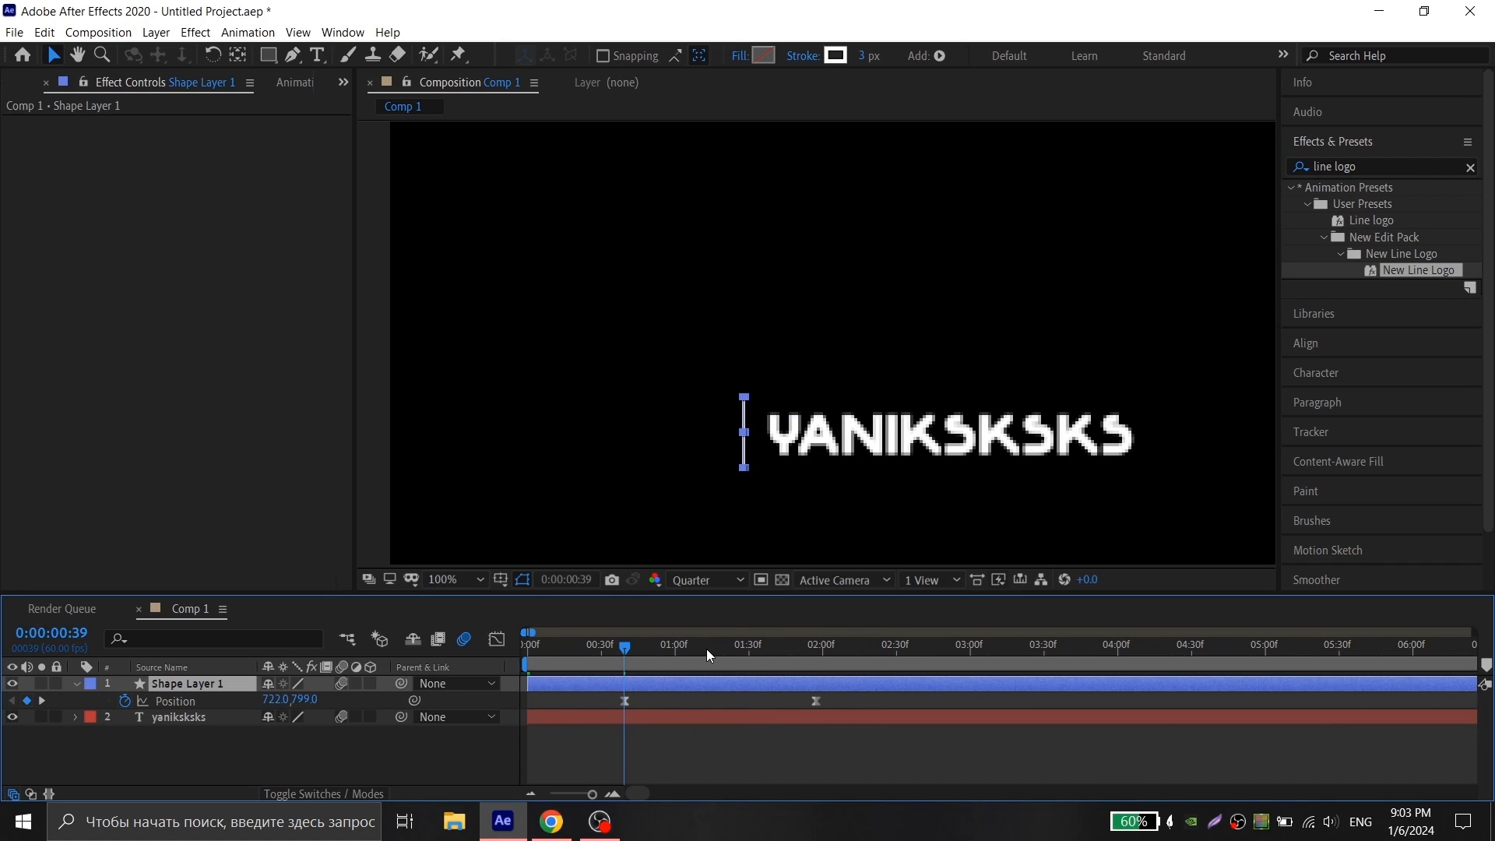
Step: Nudge the line's Position at both keyframes to span the nickname's left to right edge
{"action": "key", "text": "Down"}
{"action": "key", "text": "Down"}
{"action": "key", "text": "Right"}
{"action": "key", "text": "Right"}
{"action": "key", "text": "Right"}
{"action": "key", "text": "Right"}
{"action": "key", "text": "Right"}
{"action": "key", "text": "Right"}
{"action": "key", "text": "Right"}
{"action": "key", "text": "Right"}
{"action": "key", "text": "Right"}
{"action": "key", "text": "Right"}
{"action": "key", "text": "Right"}
{"action": "key", "text": "Right"}
{"action": "key", "text": "Right"}
{"action": "key", "text": "Right"}
{"action": "key", "text": "Right"}
{"action": "key", "text": "Right"}
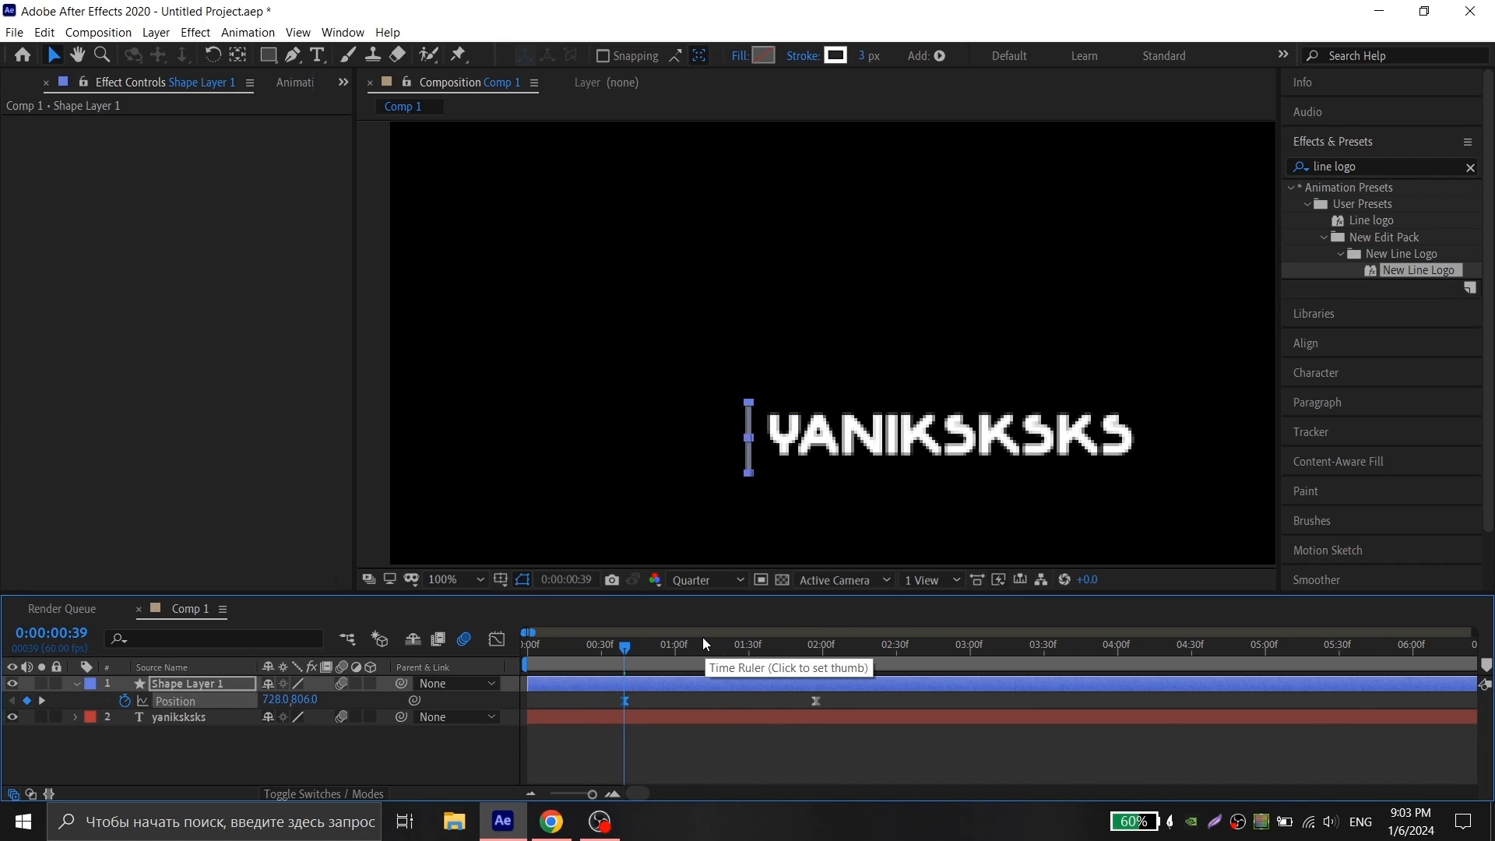
{"action": "key", "text": "Down"}
{"action": "key", "text": "Down"}
{"action": "key", "text": "Up"}
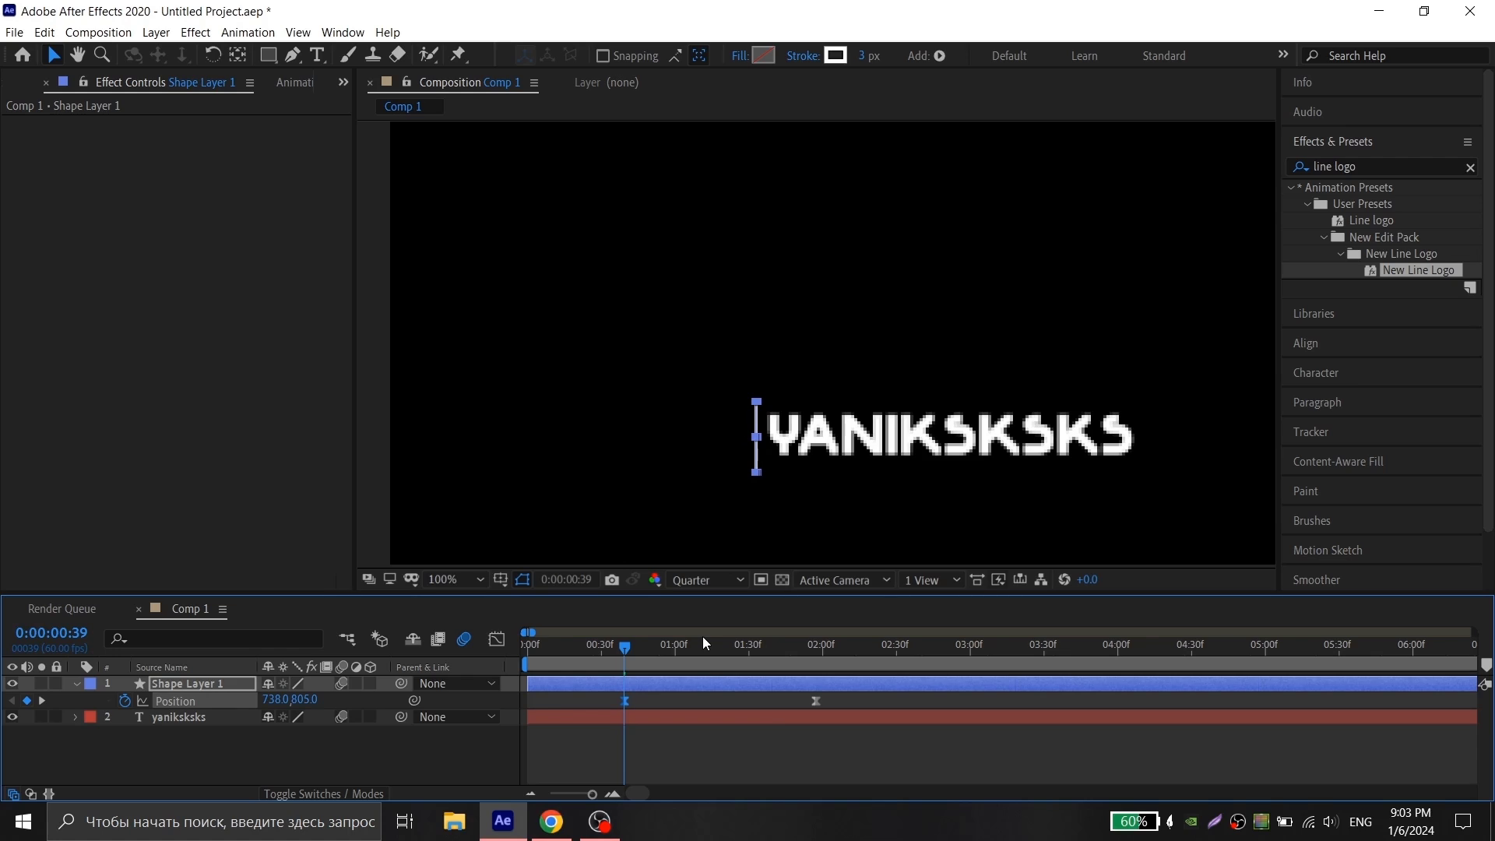
{"action": "left_click", "coordinate": [680, 754]}
{"action": "left_click", "coordinate": [703, 679]}
{"action": "left_click", "coordinate": [816, 646]}
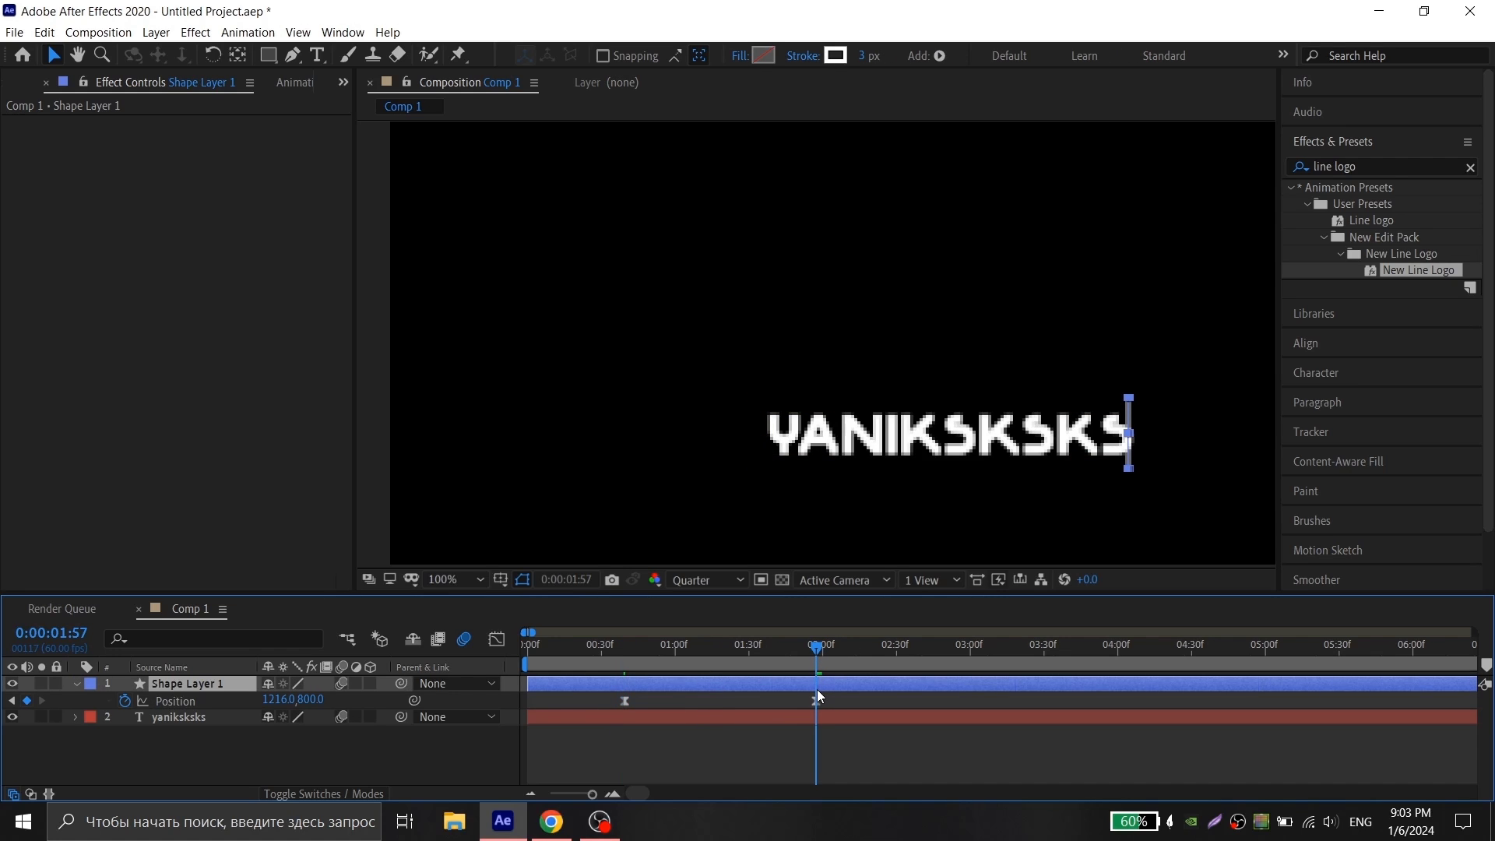
{"action": "key", "text": "Right"}
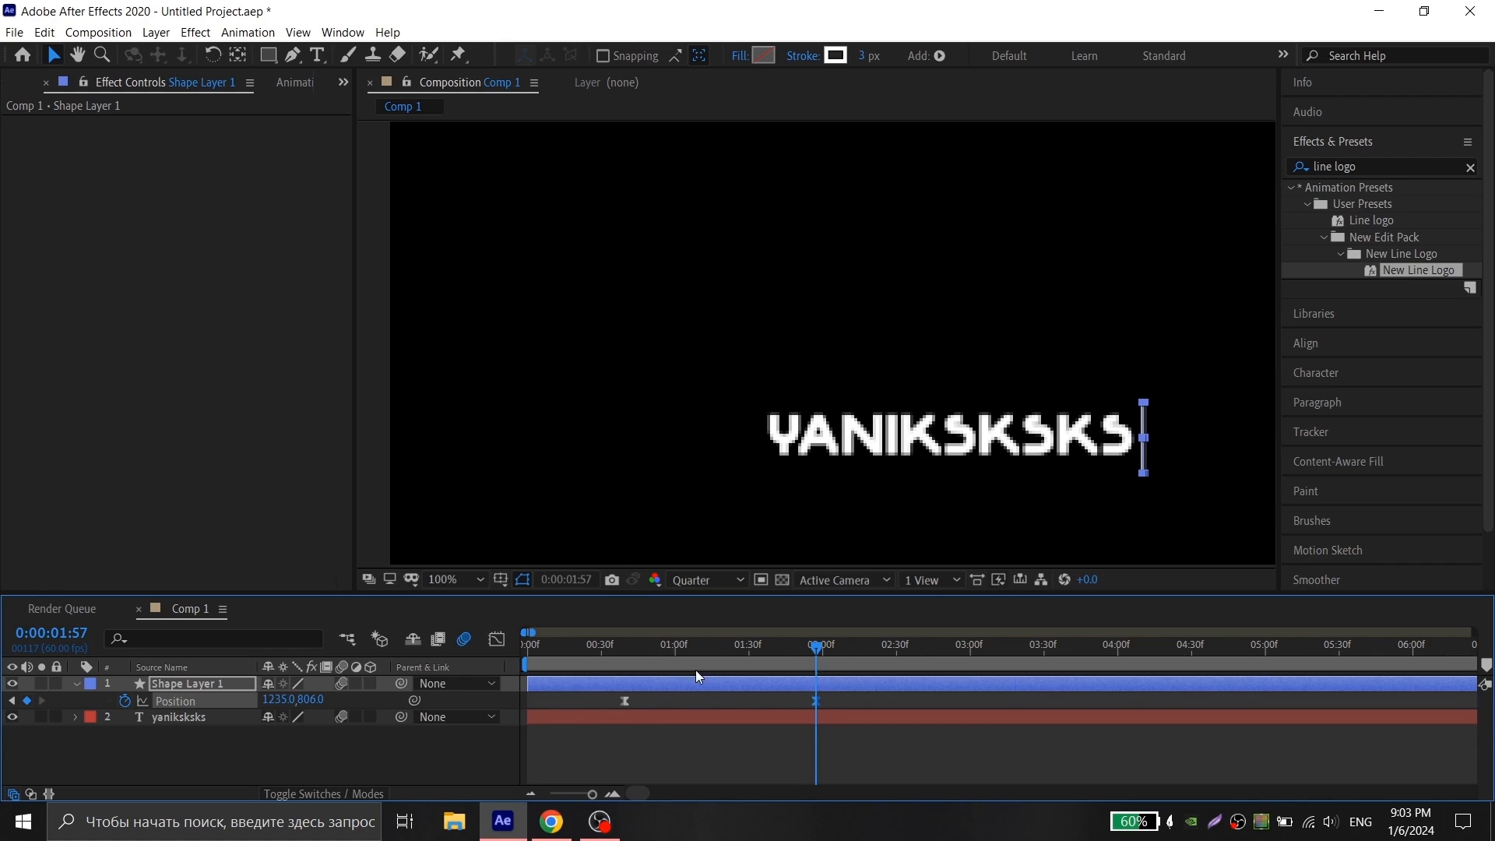
{"action": "left_click", "coordinate": [623, 657]}
Step: Preview the line sweep from the start and reveal its Start and End keyframes
{"action": "key", "text": "space"}
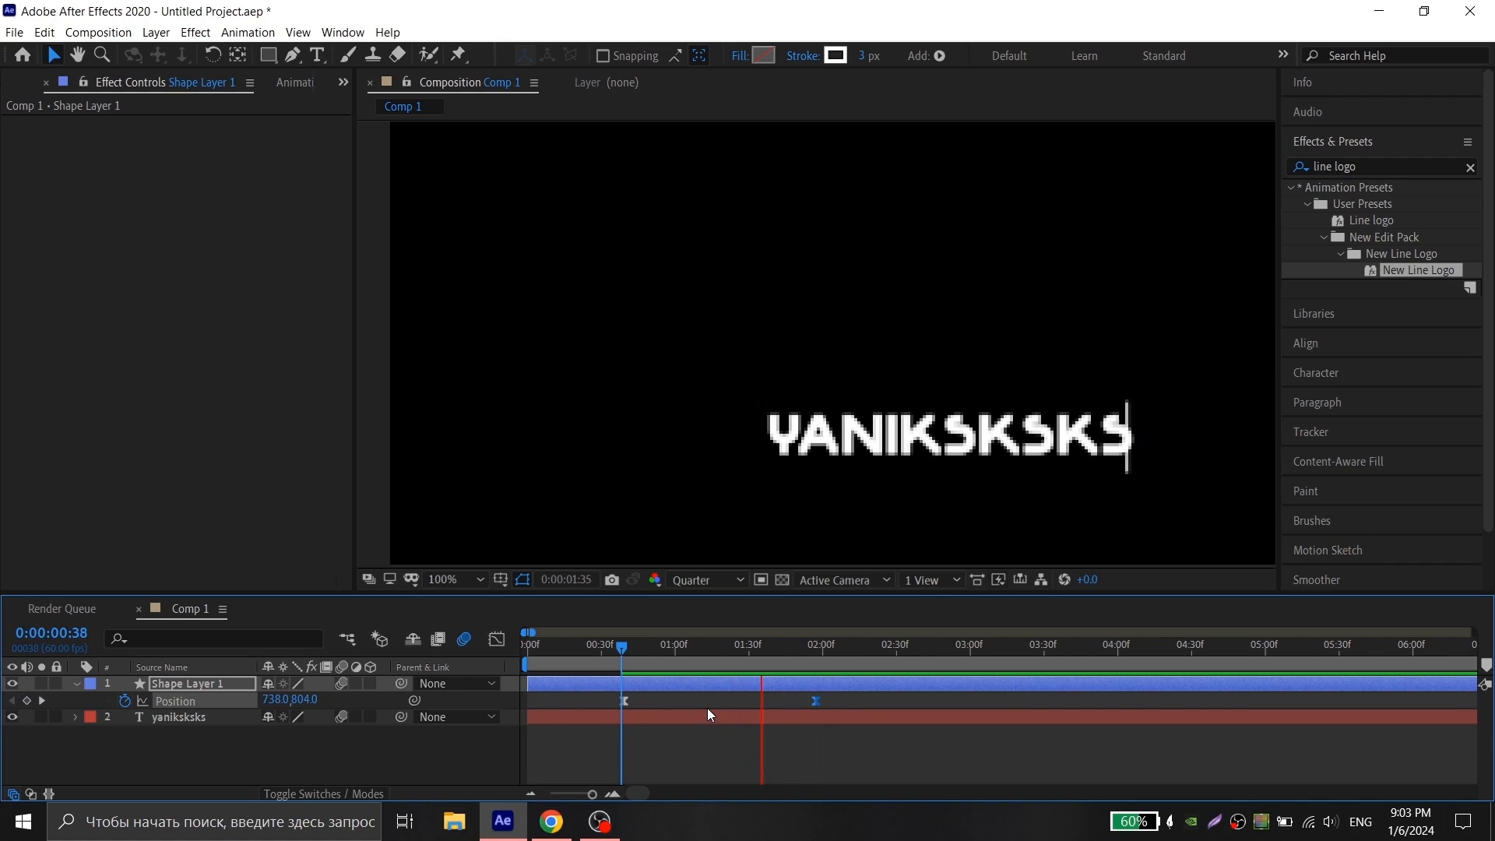
{"action": "key", "text": "space"}
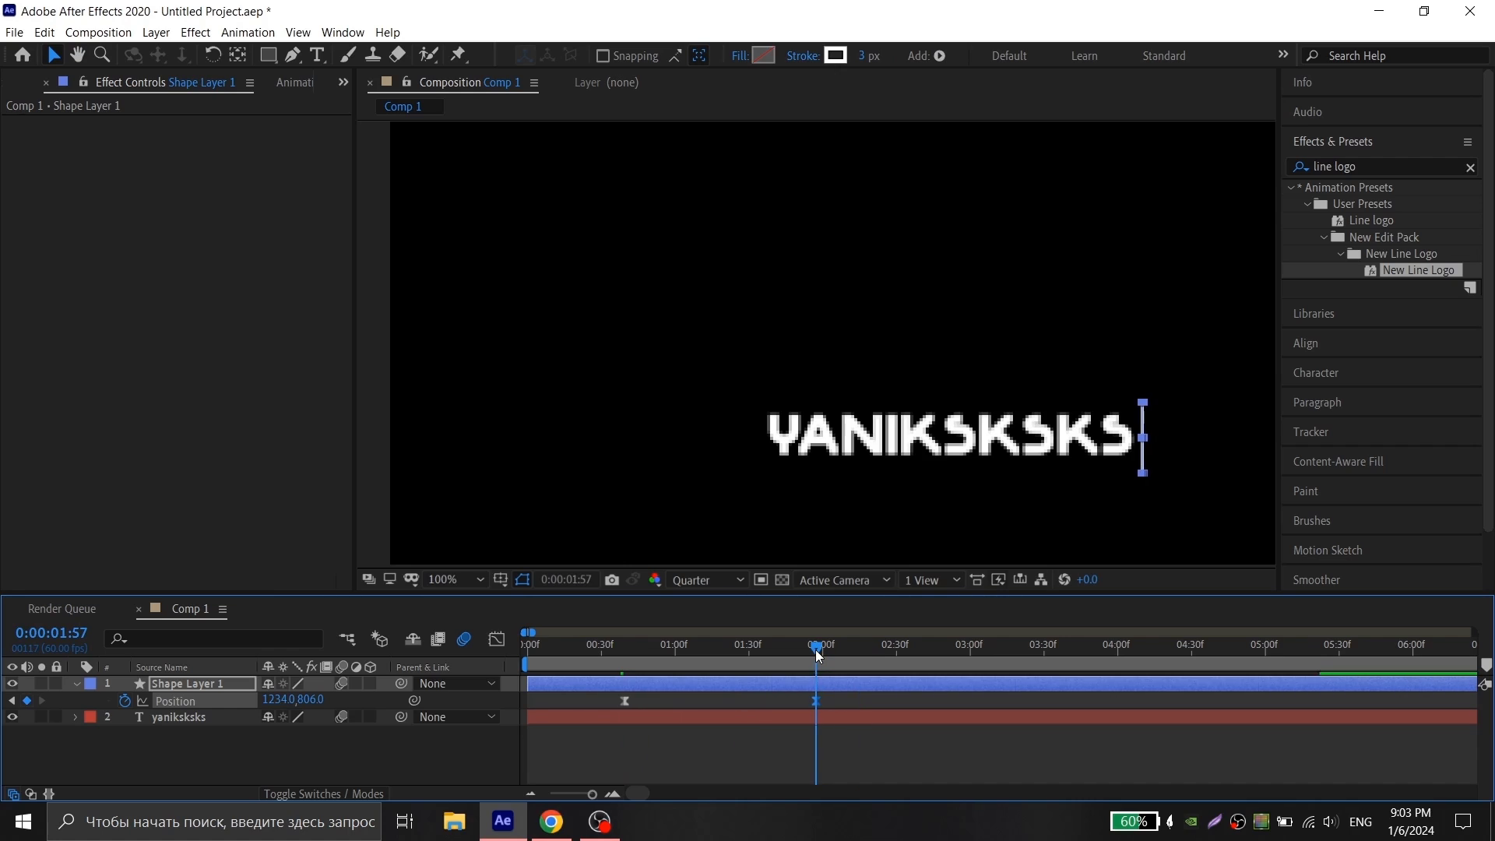
{"action": "left_click", "coordinate": [623, 654]}
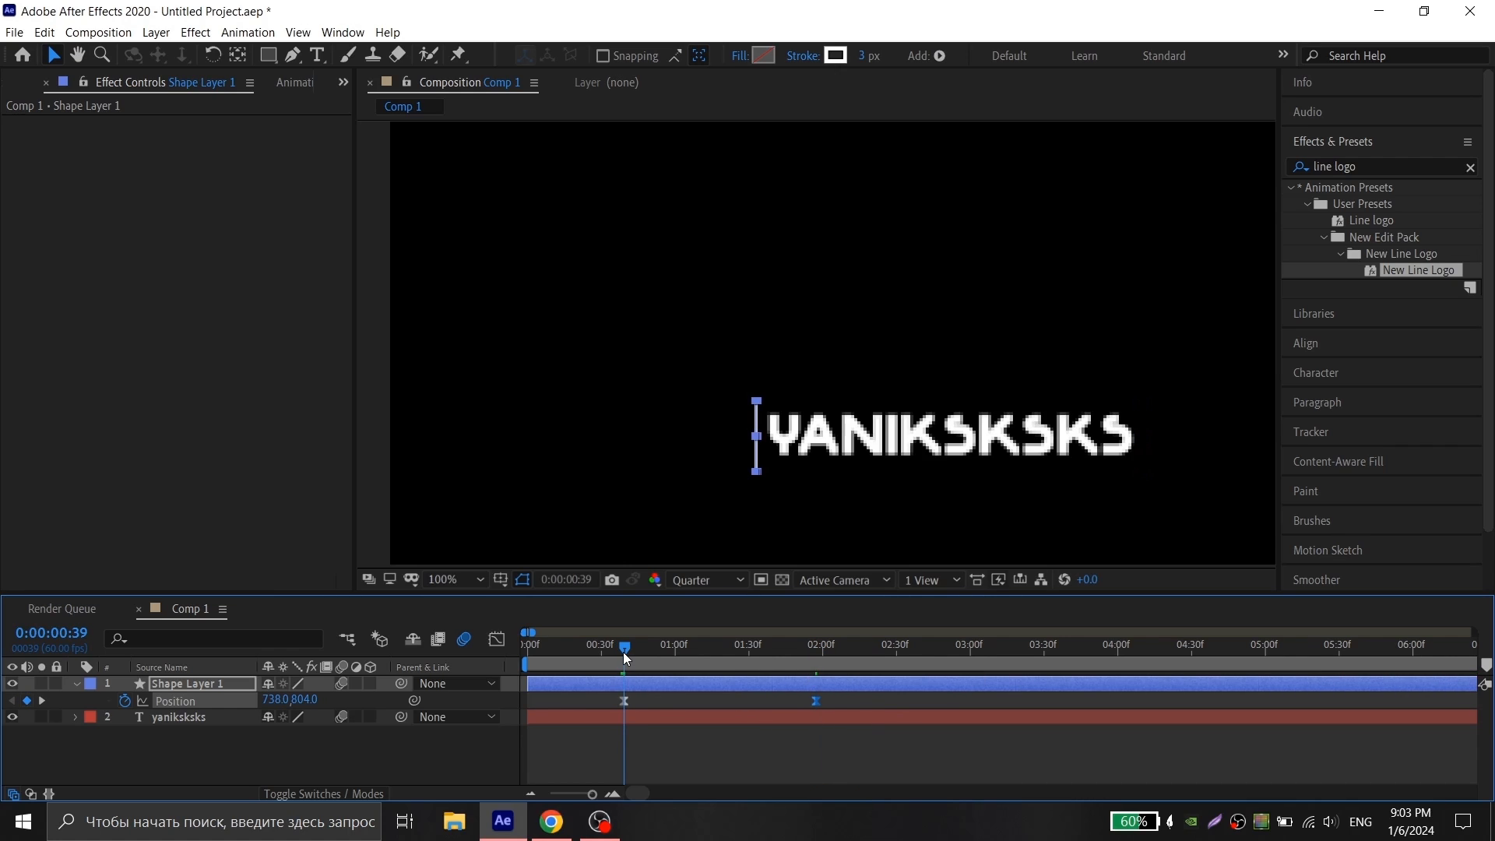
{"action": "key", "text": "space"}
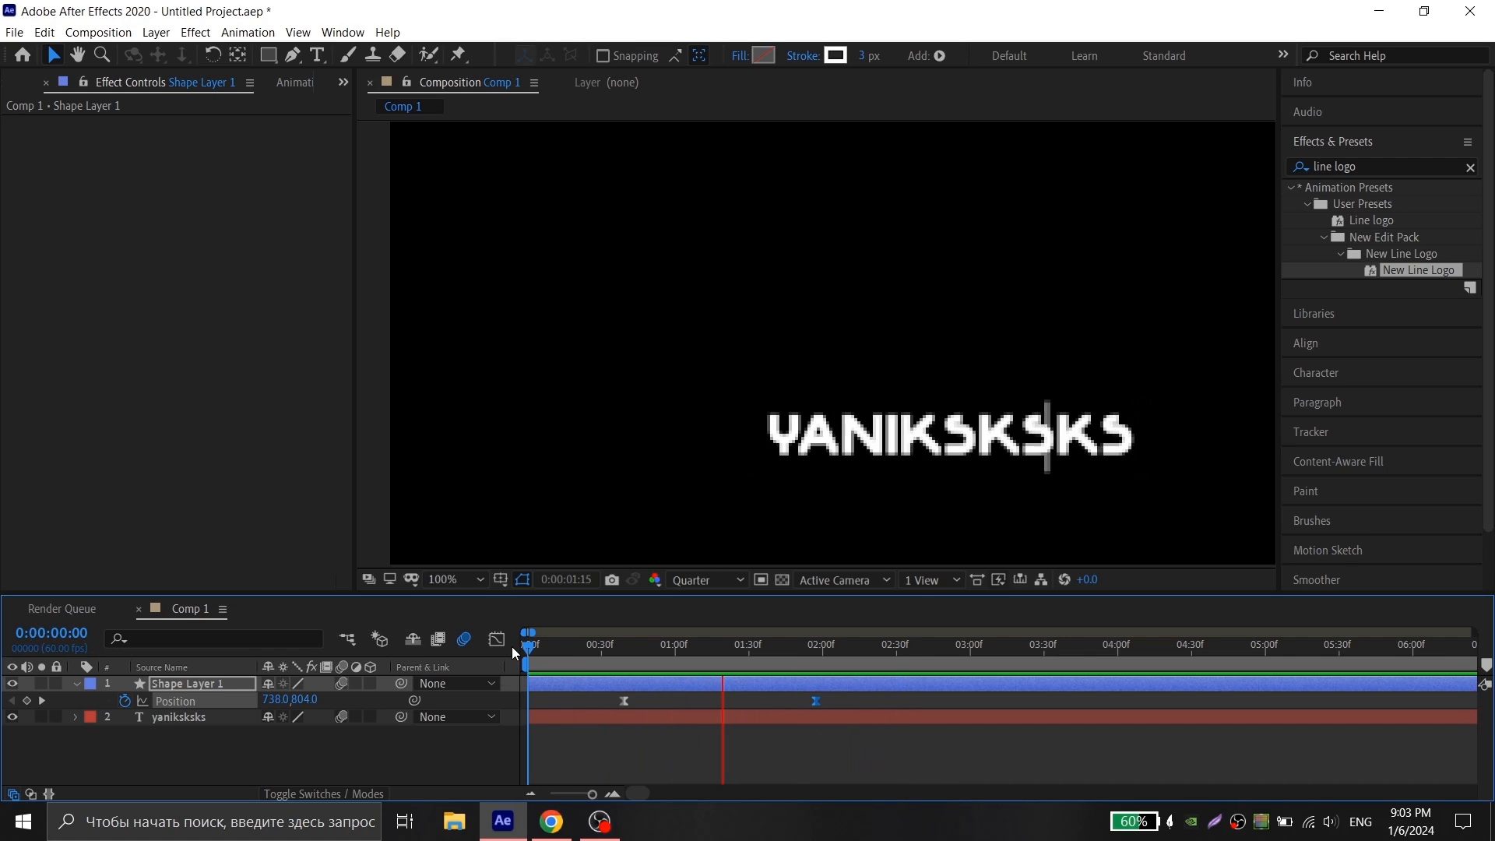
{"action": "left_click", "coordinate": [626, 644]}
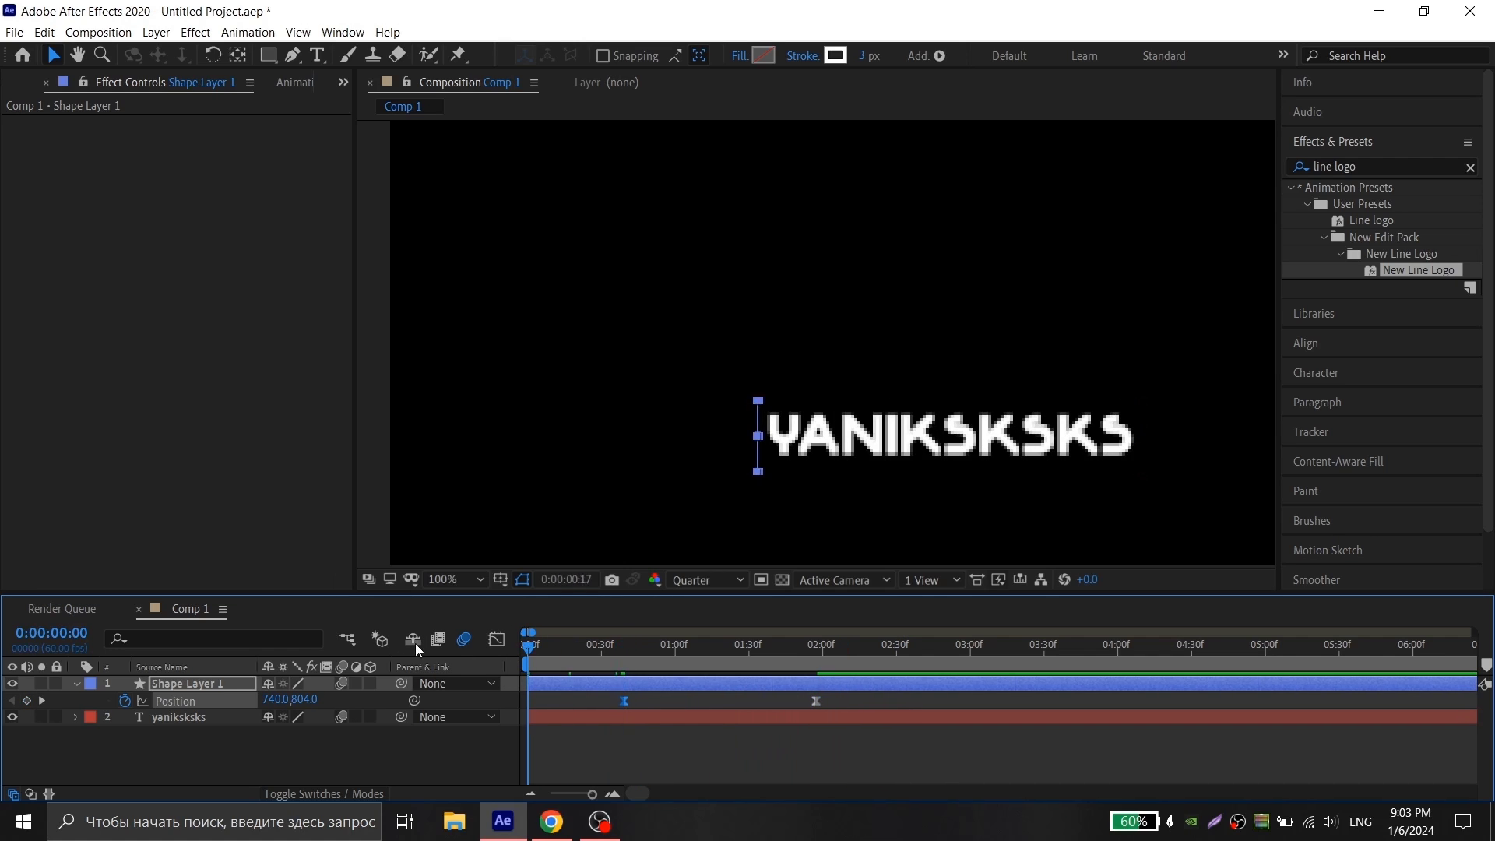
{"action": "key", "text": "Home"}
{"action": "key", "text": "space"}
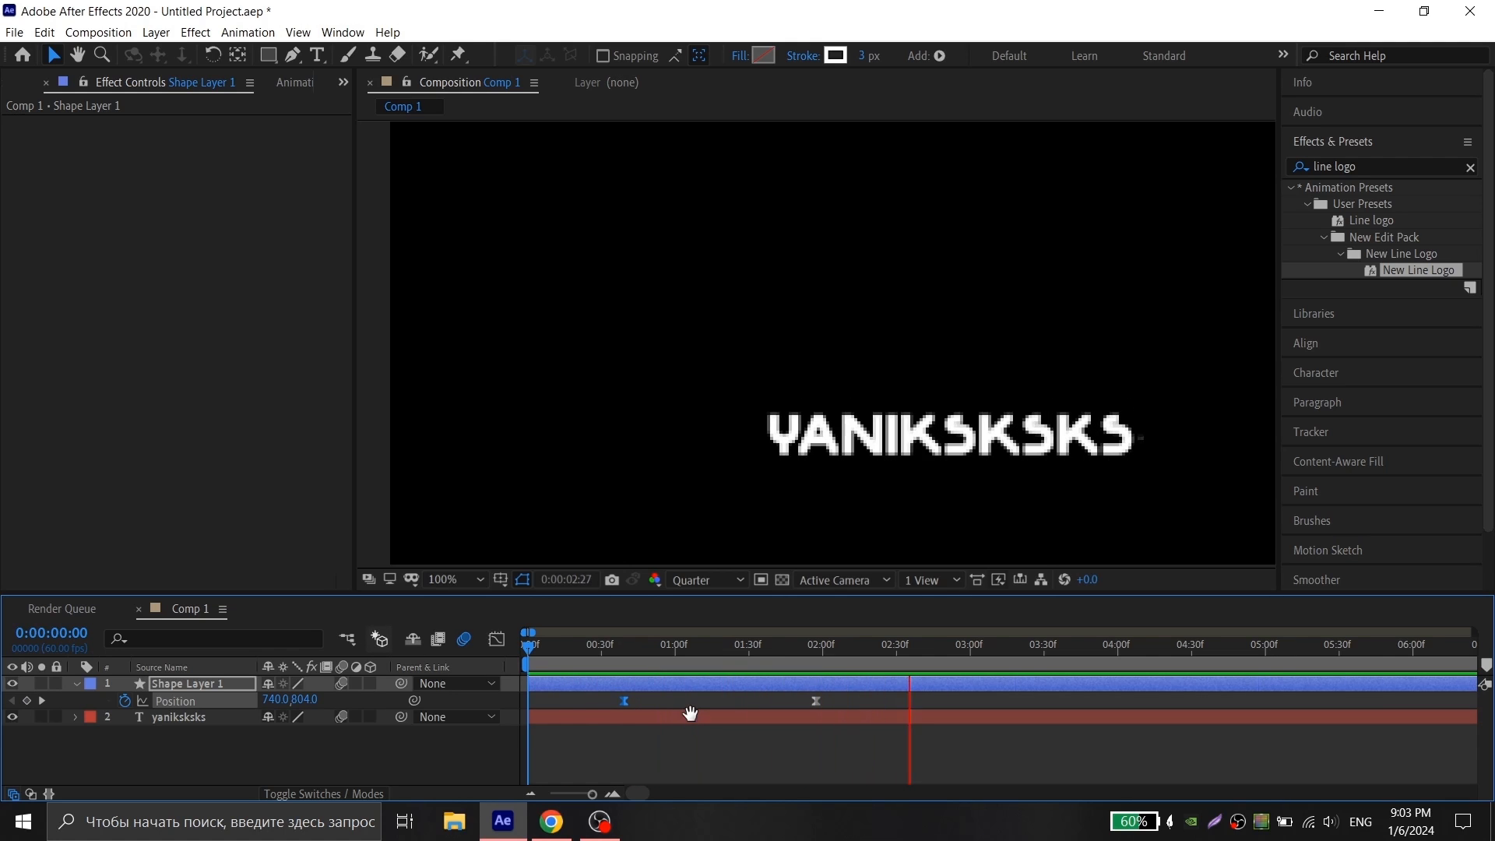
{"action": "key", "text": "space"}
{"action": "key", "text": "u"}
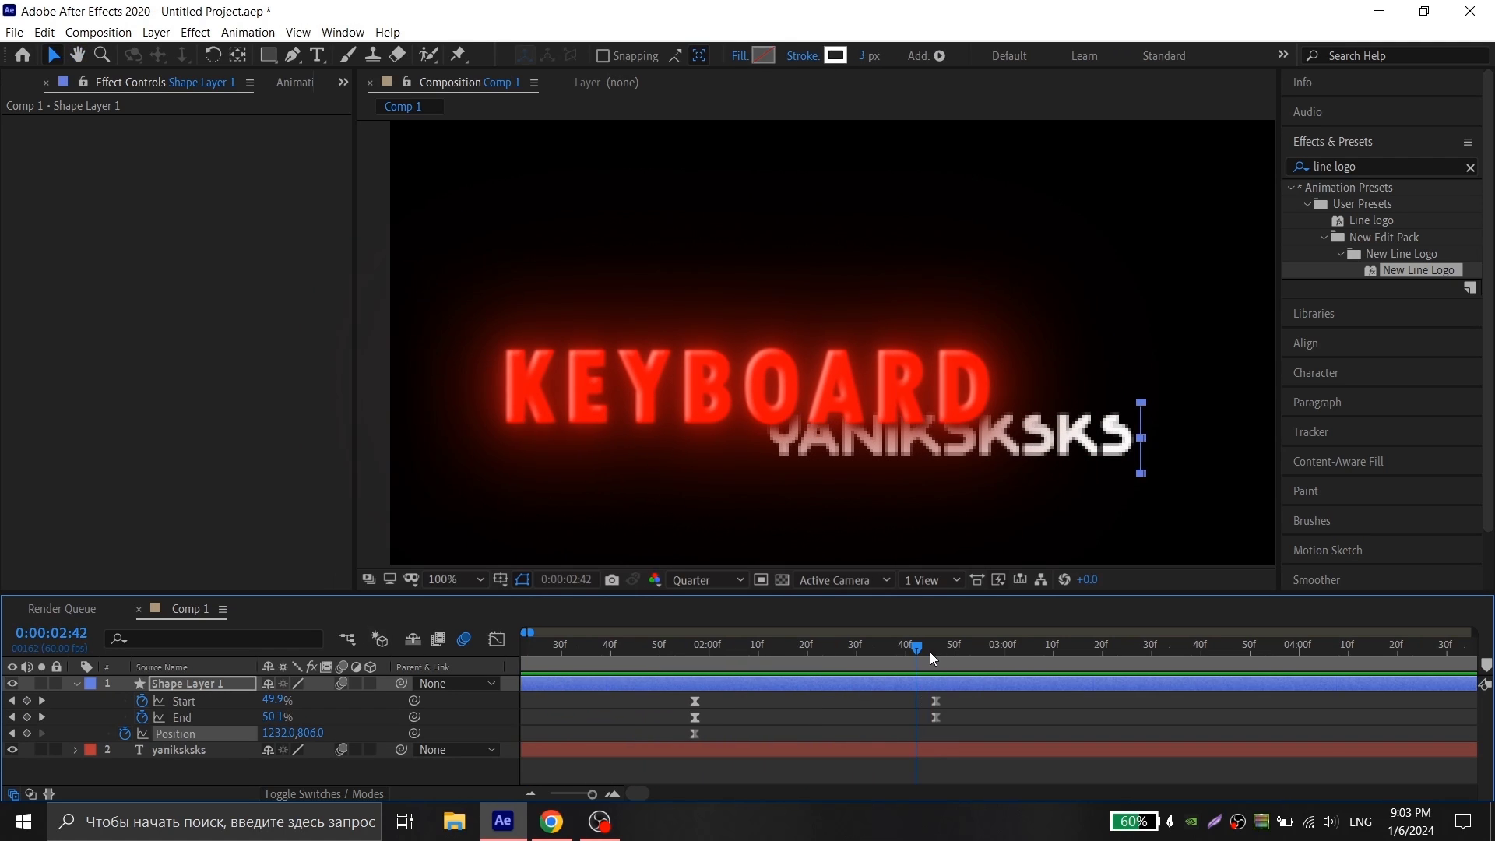
{"action": "left_click", "coordinate": [933, 651]}
{"action": "key", "text": "minus"}
Step: Trim the line and nickname layers to end at 0:00:02:46 with Alt+]
{"action": "left_click", "coordinate": [806, 752], "text": "ctrl"}
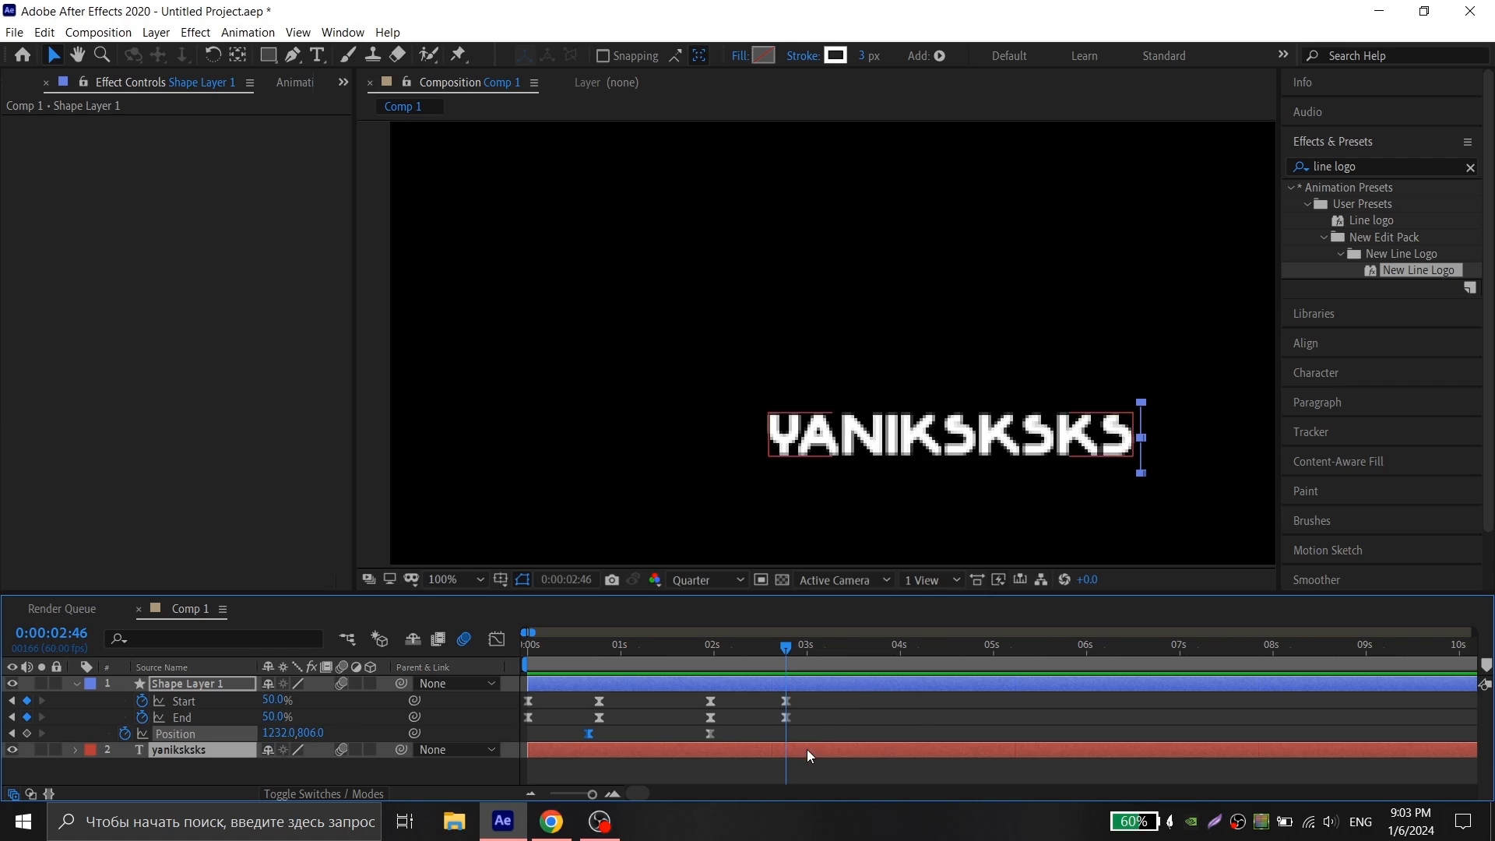
{"action": "key", "text": "alt+bracketright"}
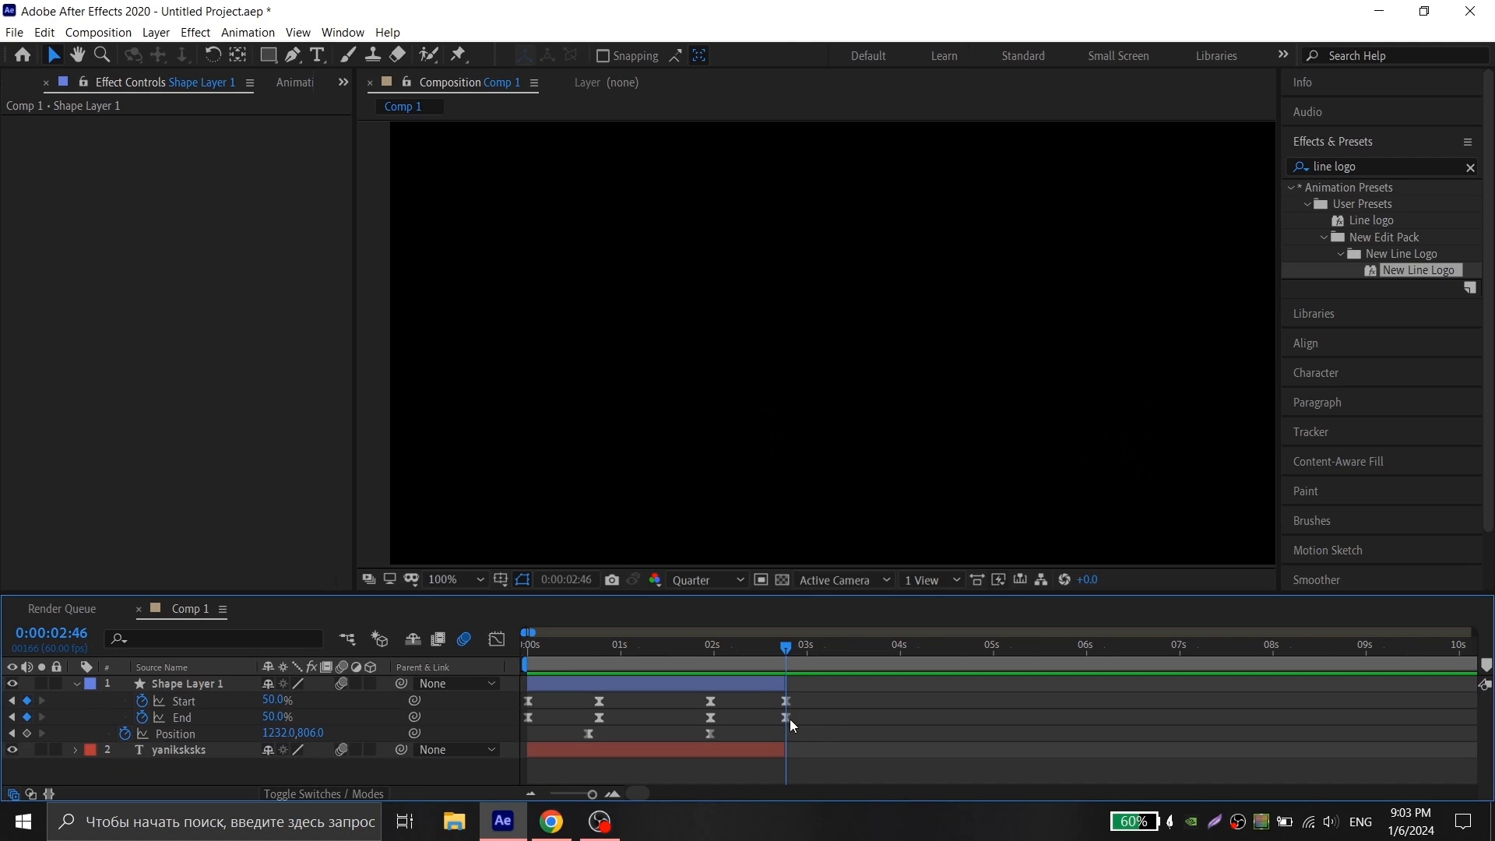
{"action": "left_click", "coordinate": [753, 680]}
{"action": "key", "text": "u"}
{"action": "left_click_drag", "start_coordinate": [539, 653], "coordinate": [493, 657]}
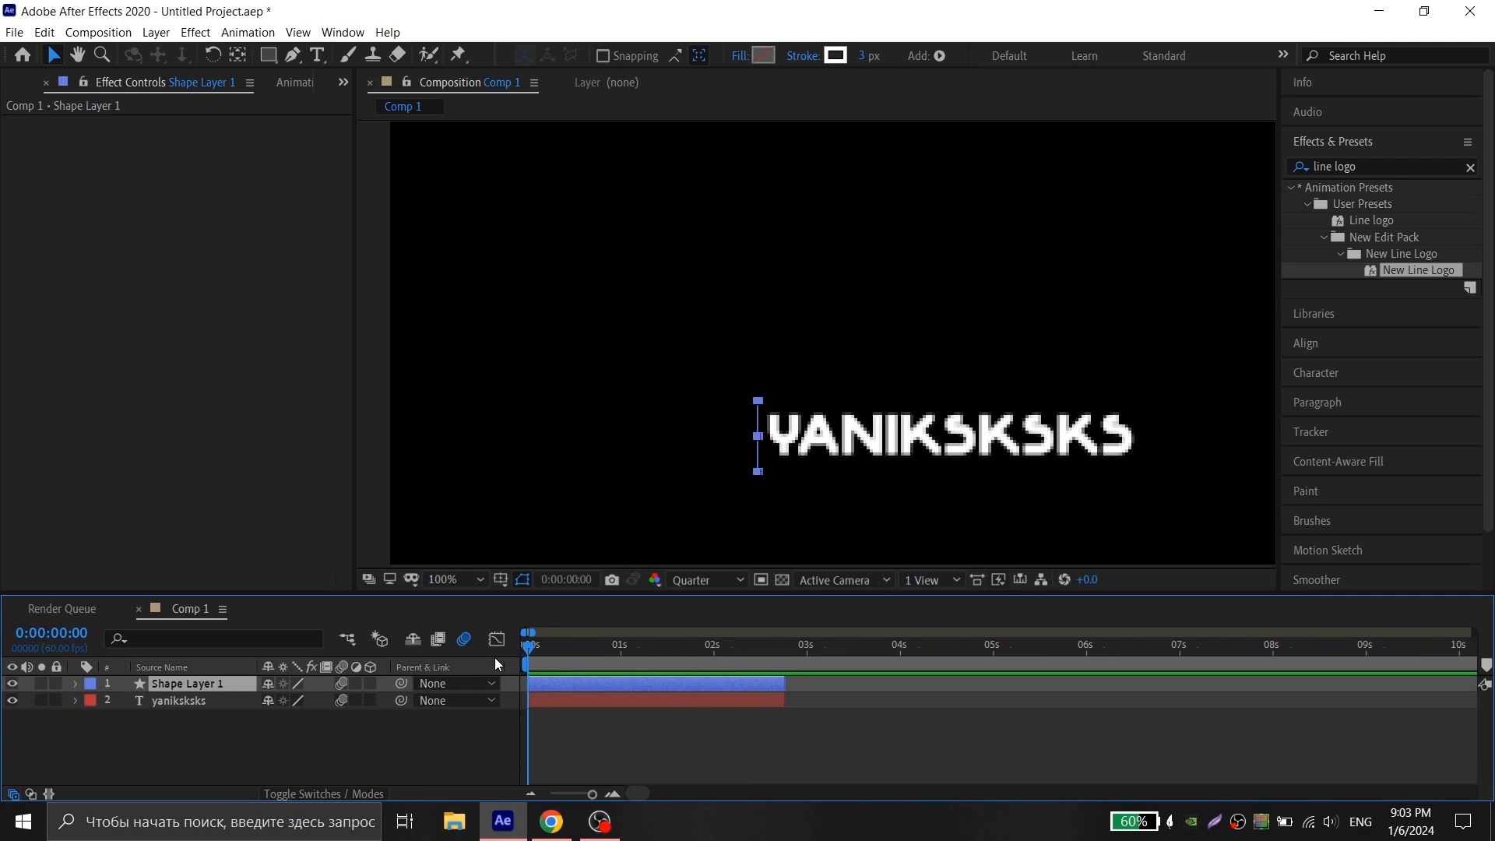
Step: Check the line's position keyframes, then select the text layer with the Rectangle tool
{"action": "key", "text": "p"}
{"action": "key", "text": "equal"}
{"action": "key", "text": "equal"}
{"action": "left_click", "coordinate": [781, 657]}
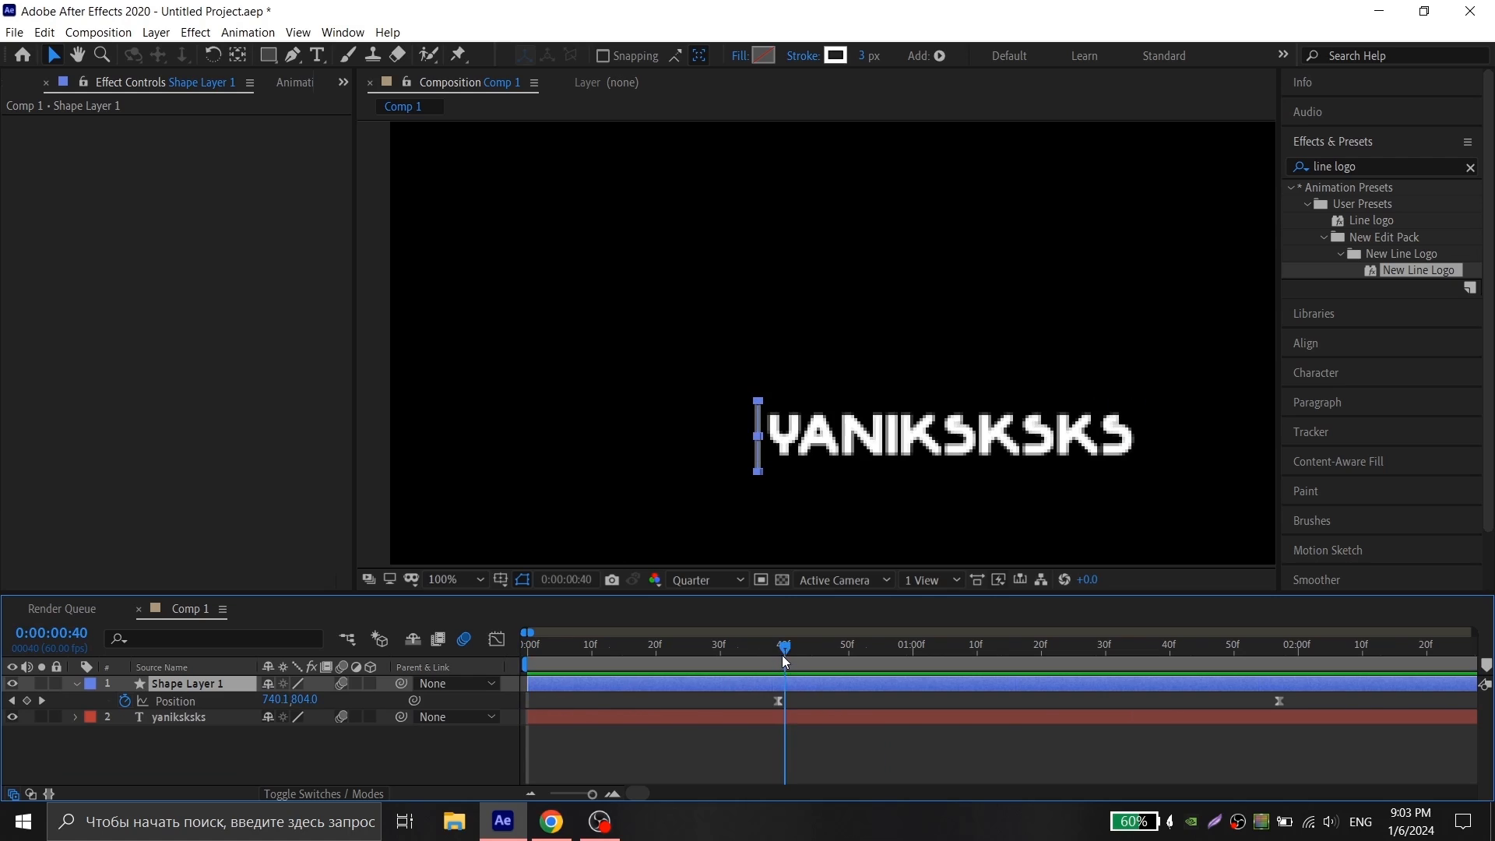
{"action": "key", "text": "minus"}
{"action": "key", "text": "minus"}
{"action": "left_click", "coordinate": [701, 714]}
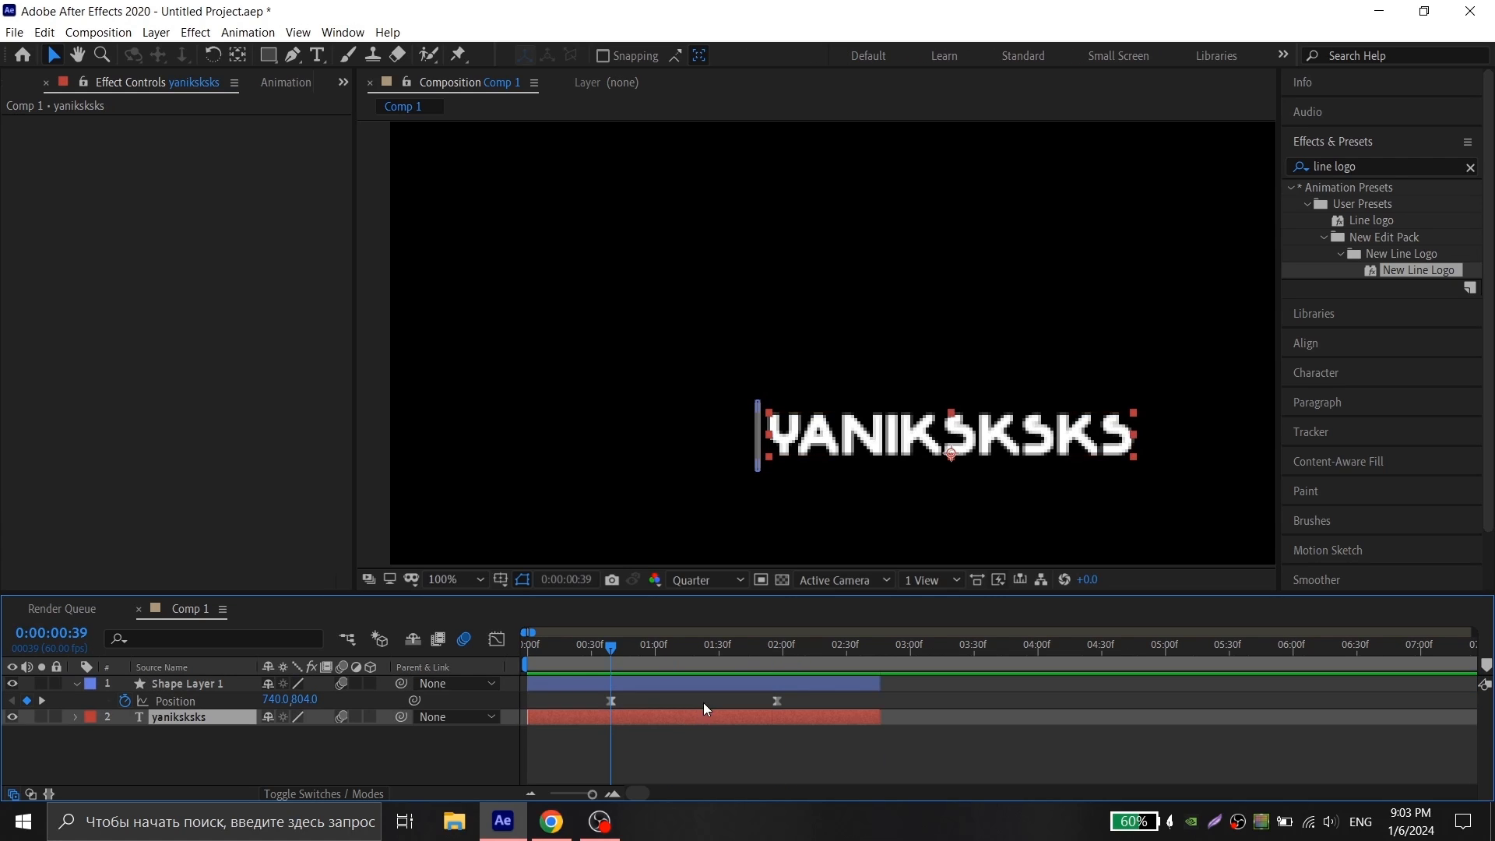
{"action": "left_click", "coordinate": [267, 55]}
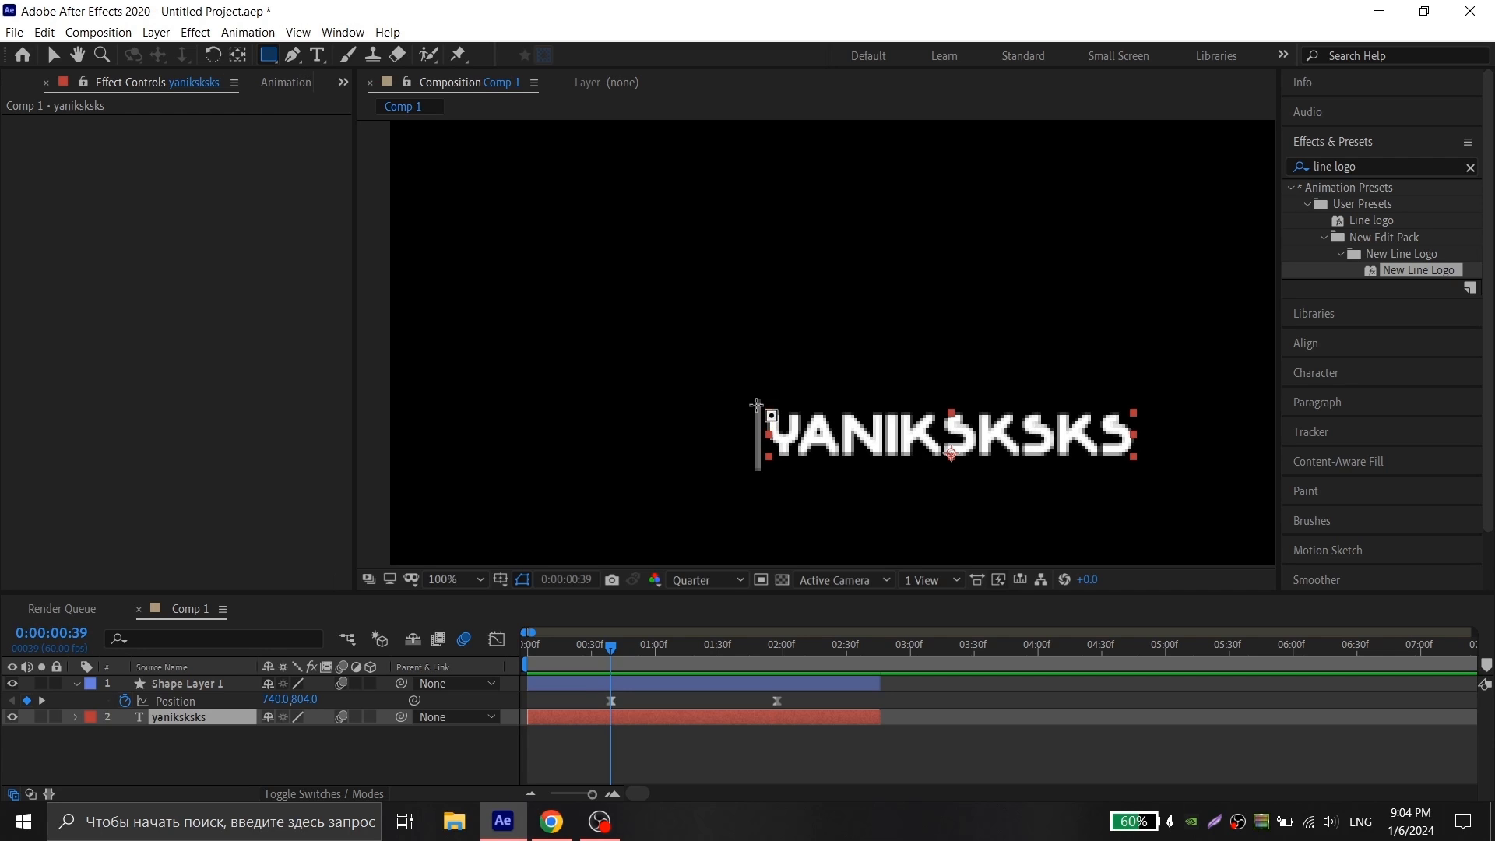
Step: Add an inverted rectangle mask over the nickname, keyframed to slide right by 0:00:01:57
{"action": "left_click_drag", "start_coordinate": [757, 405], "coordinate": [1145, 468]}
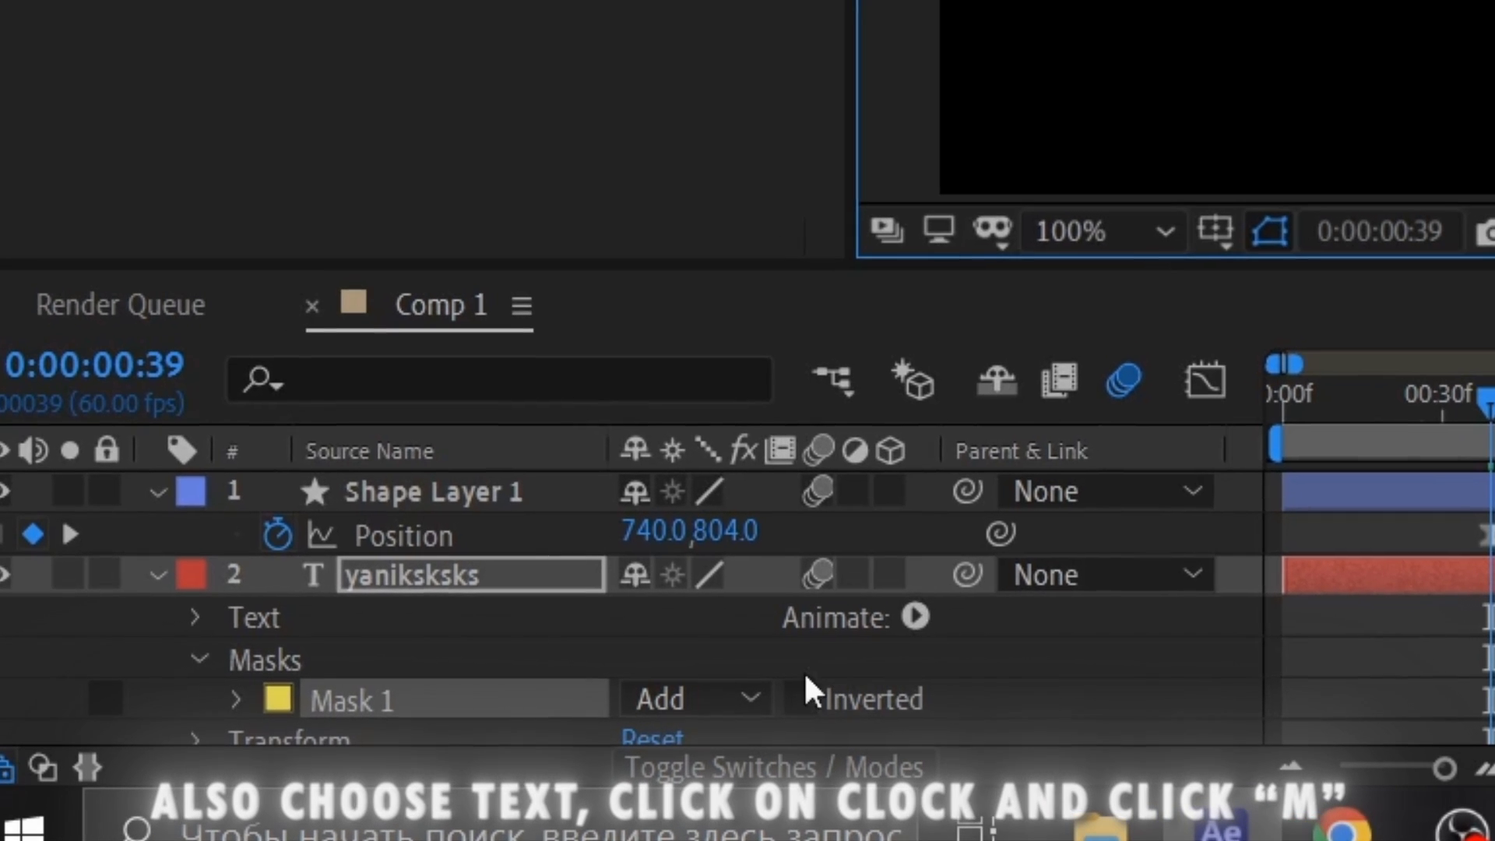
{"action": "left_click", "coordinate": [410, 755]}
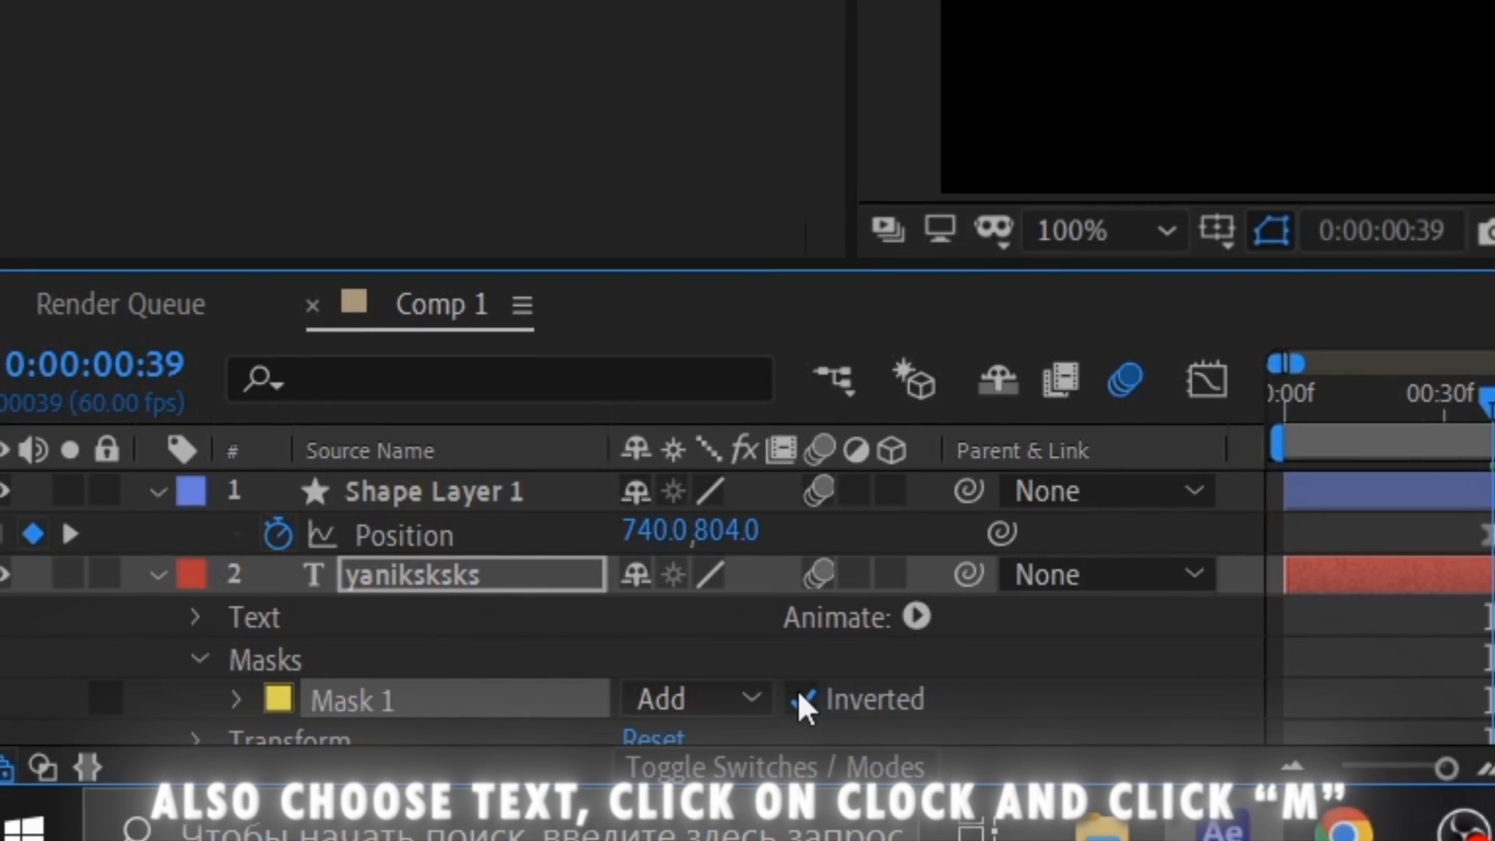
{"action": "key", "text": "m"}
{"action": "left_click", "coordinate": [322, 659]}
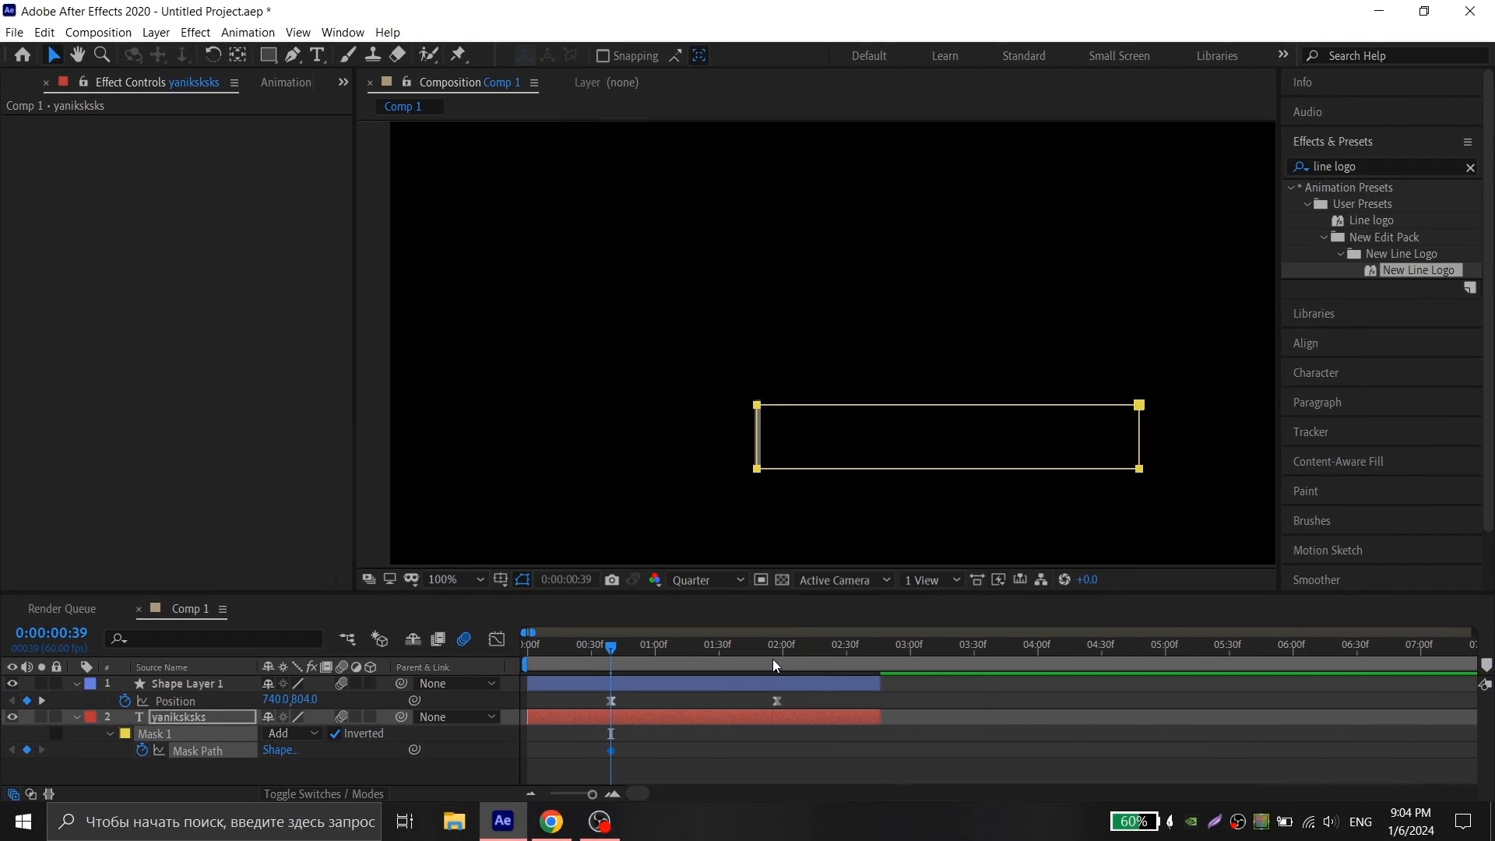
{"action": "scroll", "coordinate": [772, 658], "scroll_direction": "up", "scroll_amount": 2}
{"action": "left_click", "coordinate": [782, 649]}
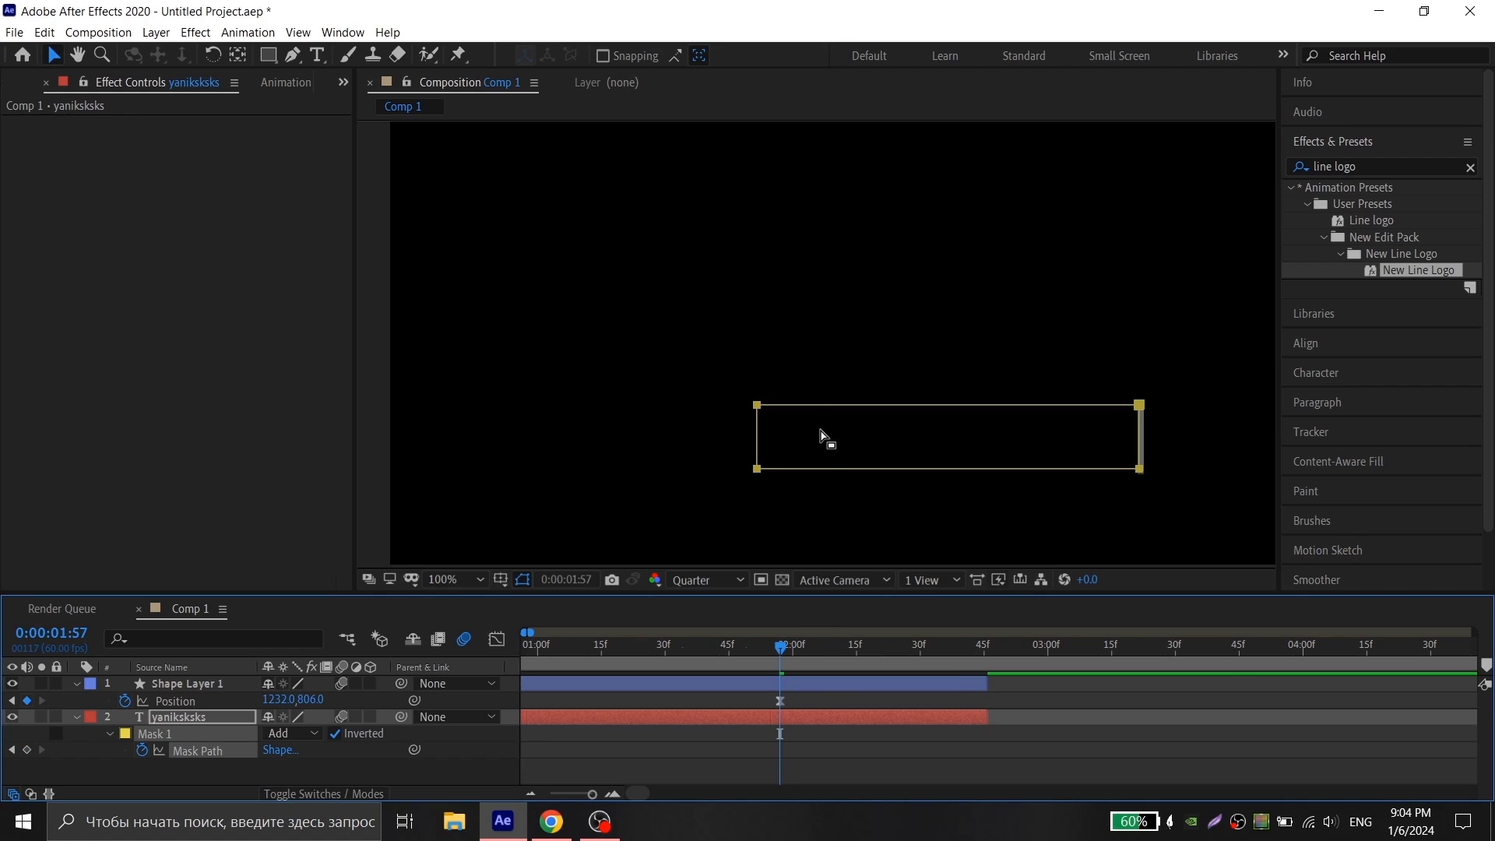
{"action": "double_click", "coordinate": [790, 408]}
{"action": "left_click_drag", "start_coordinate": [790, 409], "coordinate": [1172, 408]}
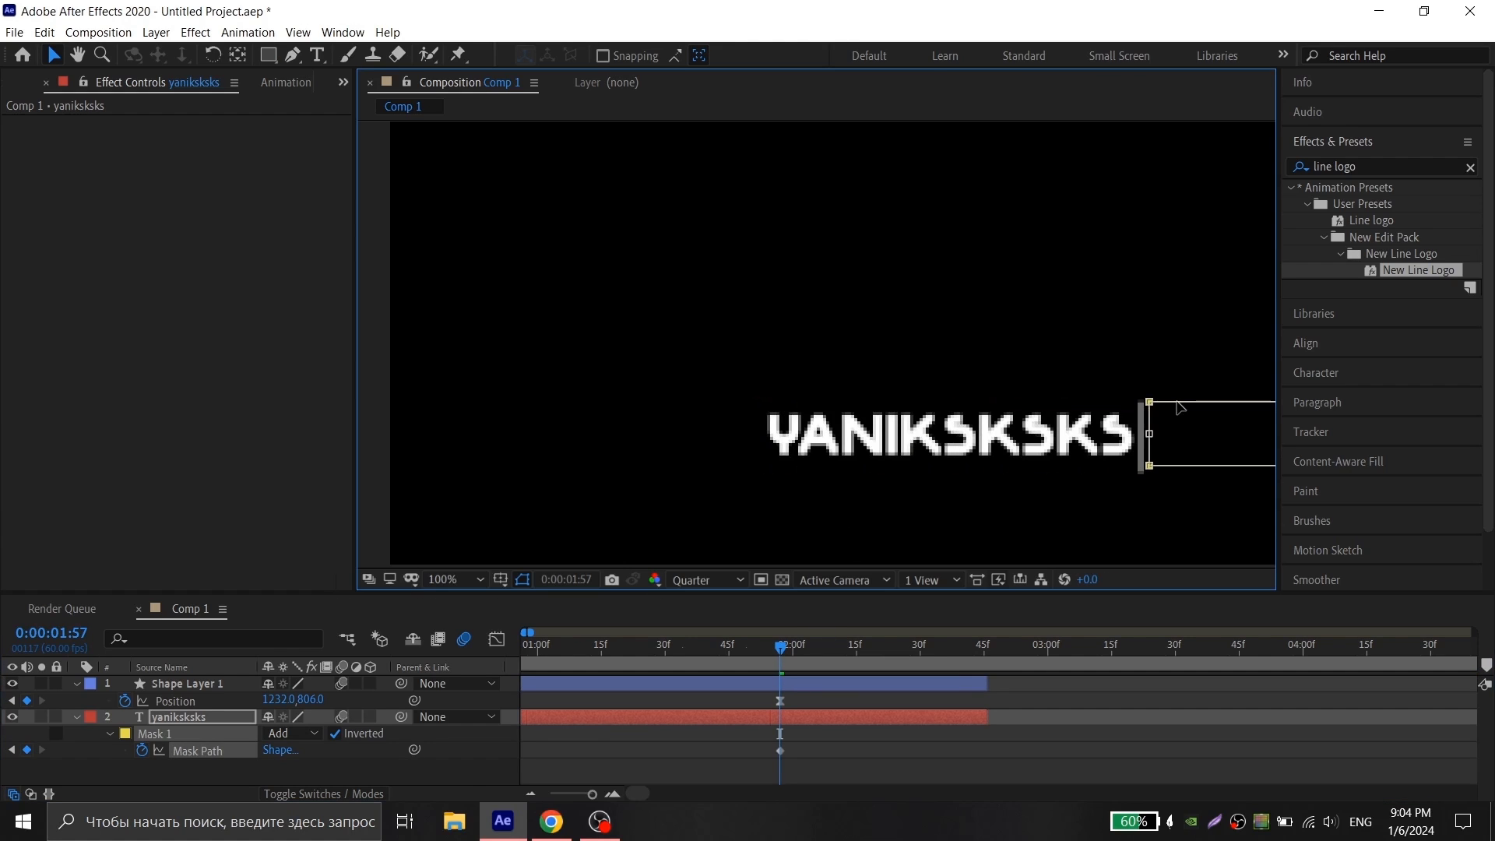
{"action": "scroll", "coordinate": [817, 723], "scroll_direction": "down", "scroll_amount": 3}
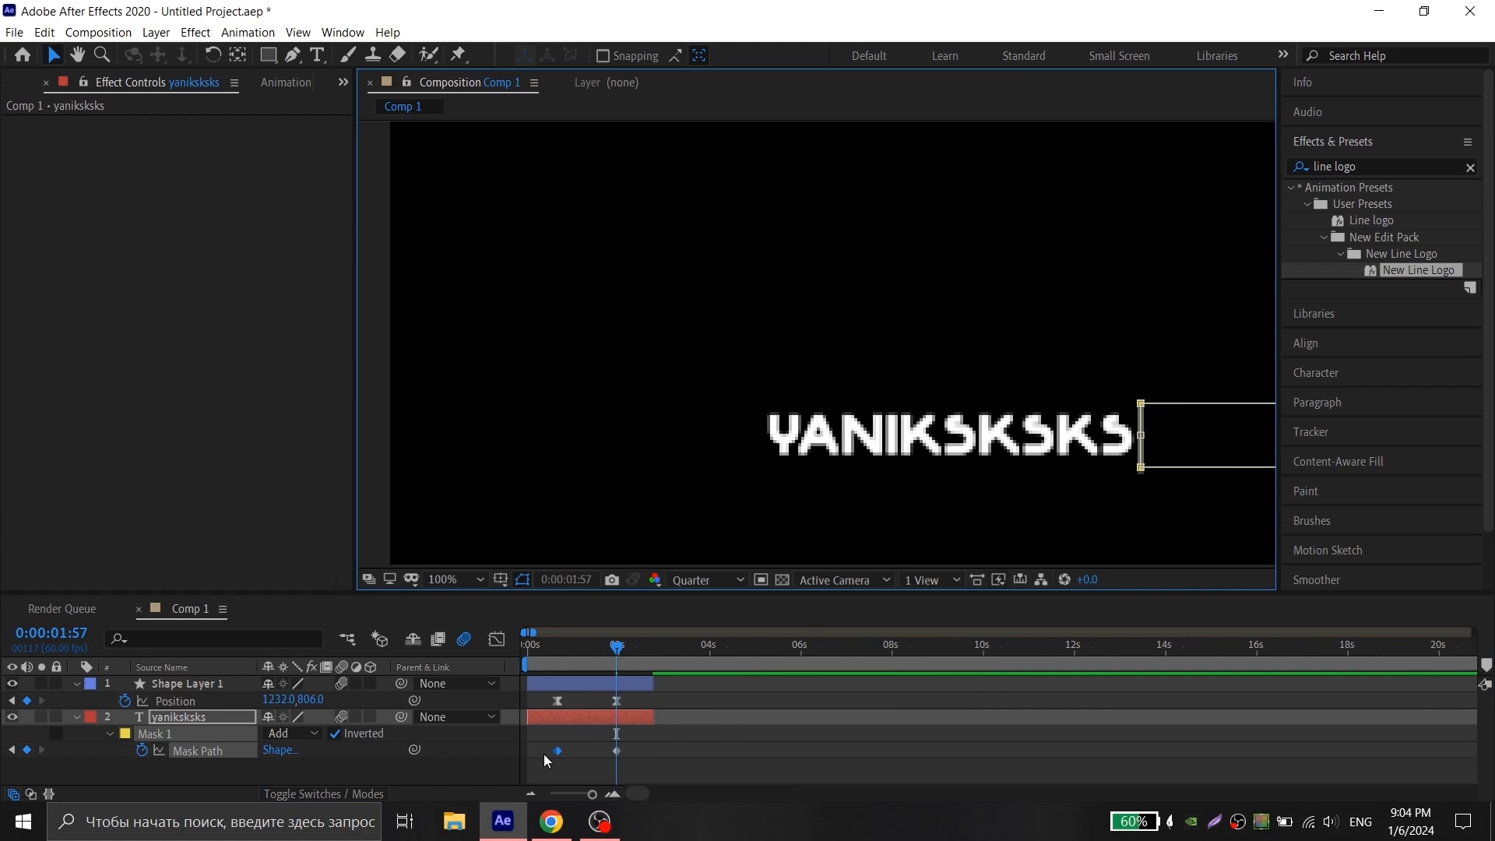
{"action": "scroll", "coordinate": [543, 752], "scroll_direction": "up", "scroll_amount": 2}
Step: Easy-ease the Mask Path keyframes and set speed-graph influences to about 77% and 56%
{"action": "left_click_drag", "start_coordinate": [544, 752], "coordinate": [891, 770]}
{"action": "key", "text": "F9"}
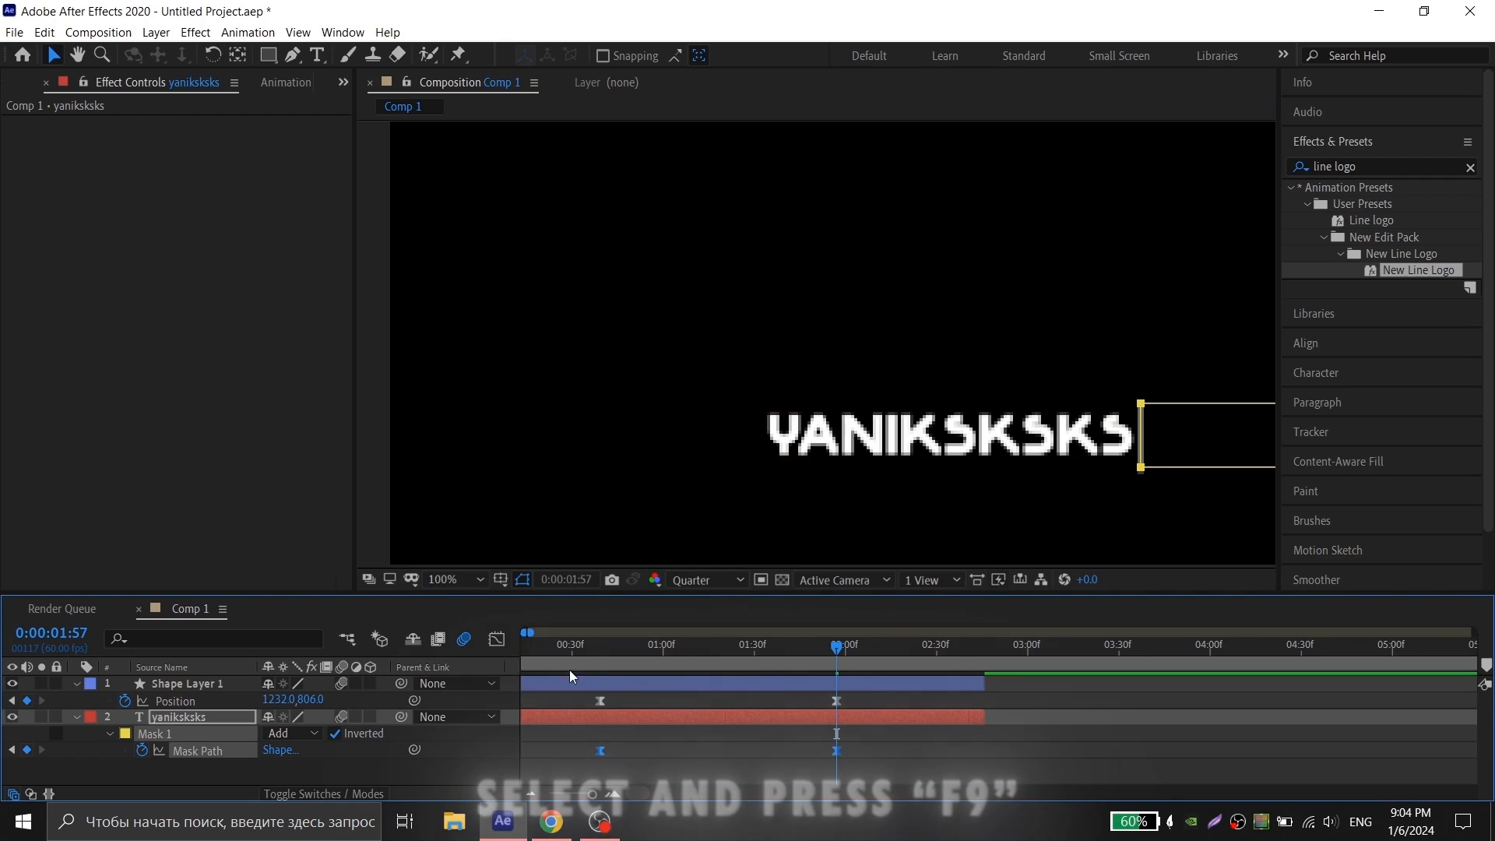
{"action": "left_click", "coordinate": [495, 639]}
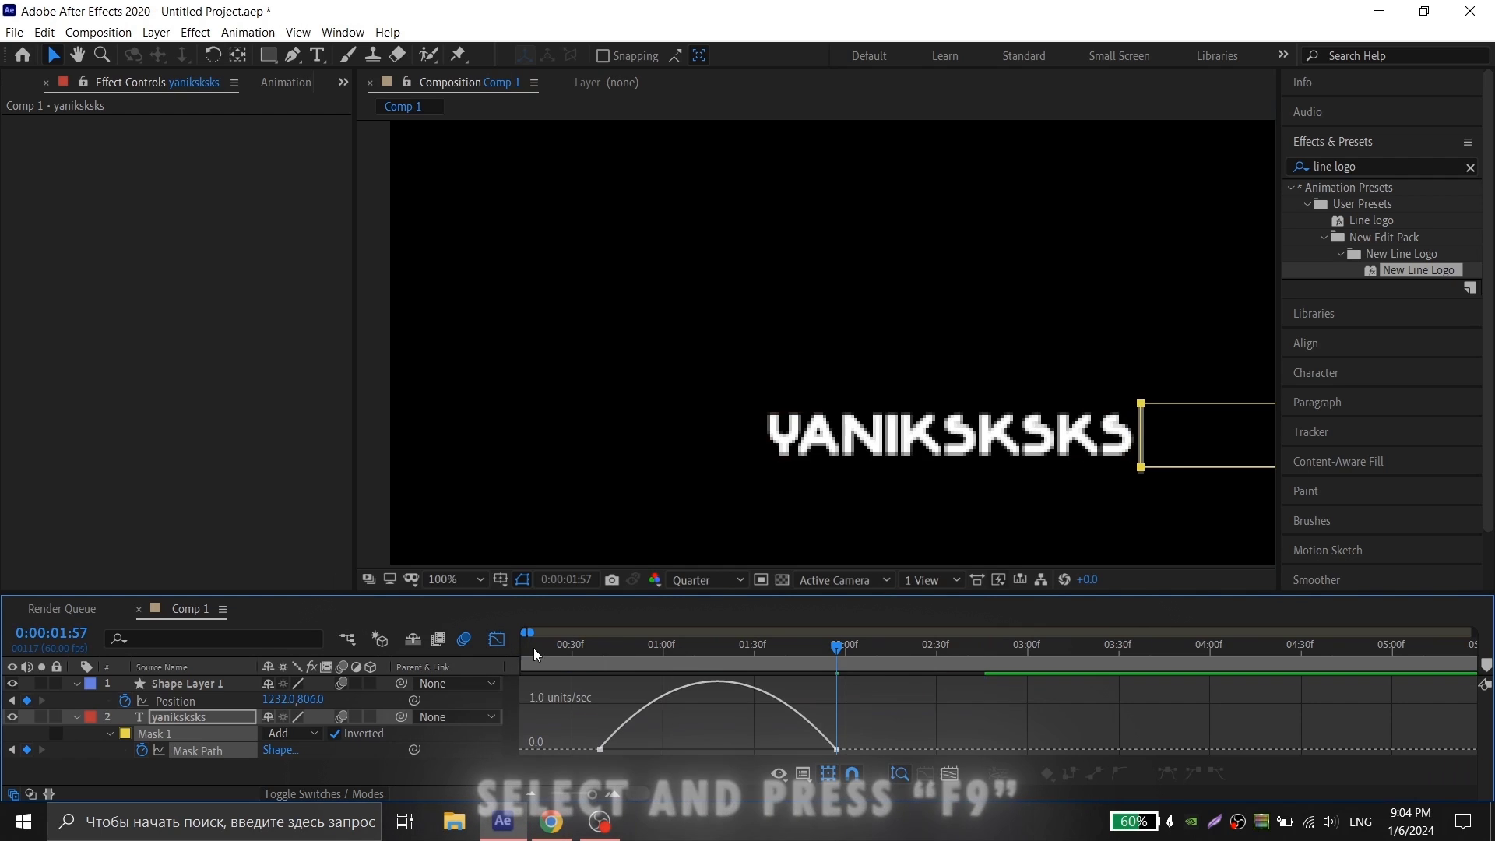
{"action": "left_click", "coordinate": [804, 773]}
{"action": "left_click", "coordinate": [559, 726]}
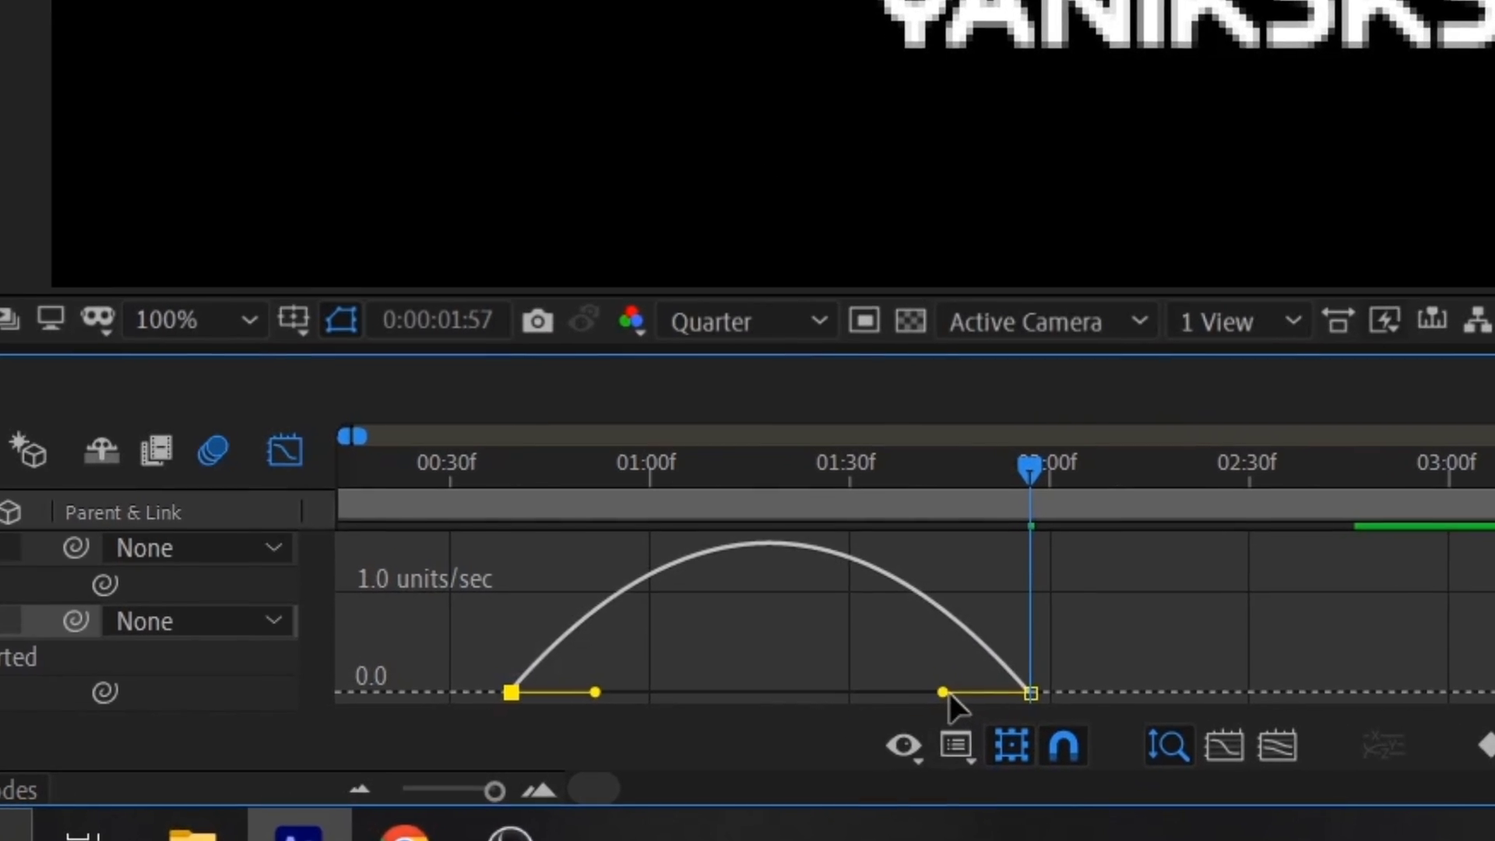
{"action": "left_click_drag", "start_coordinate": [948, 692], "coordinate": [813, 685]}
{"action": "left_click_drag", "start_coordinate": [590, 685], "coordinate": [660, 685]}
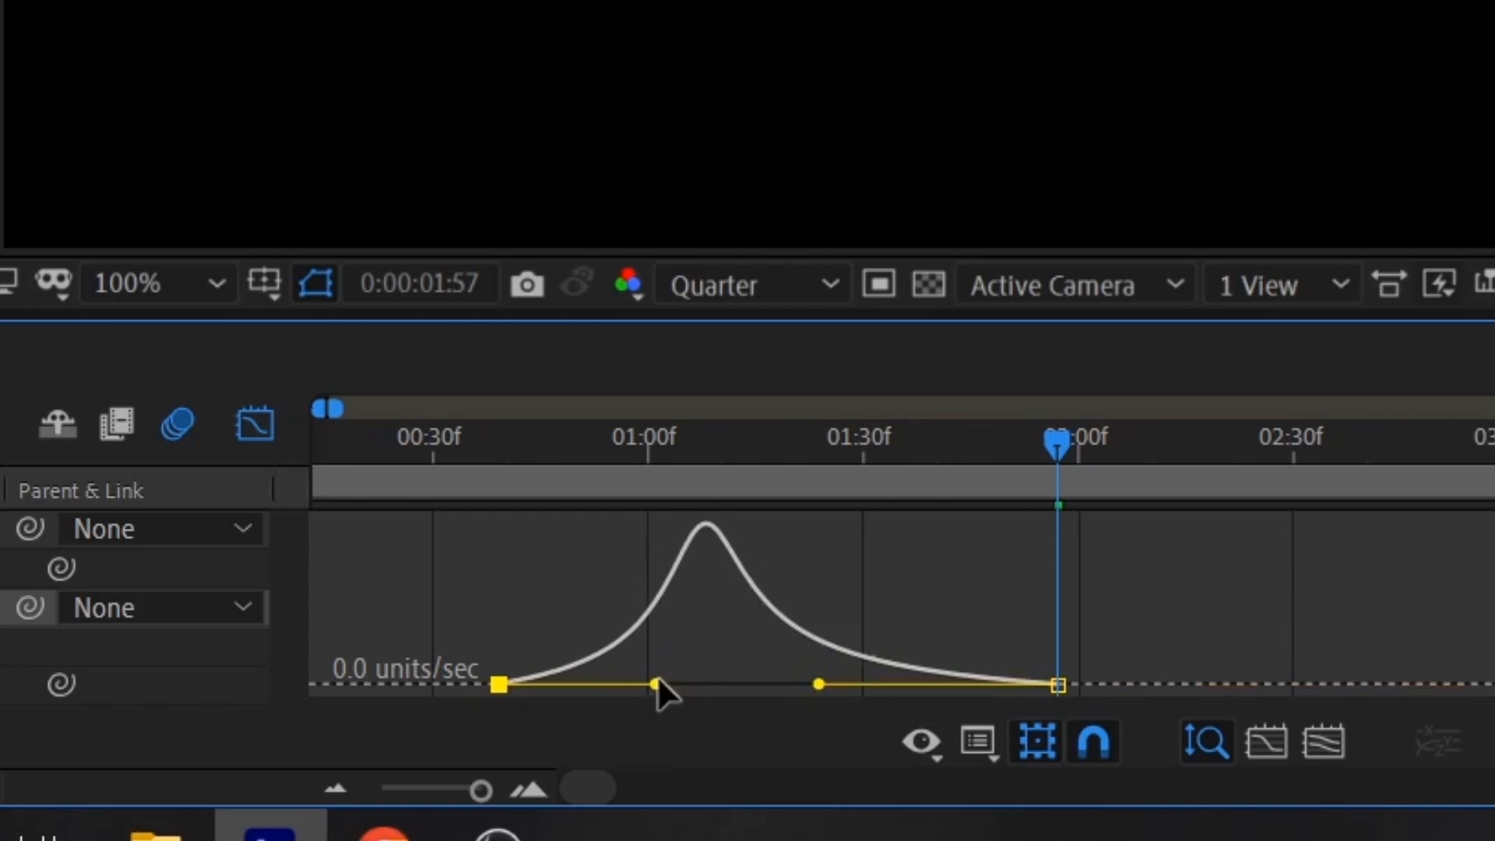
Step: Scrub through the text reveal from 0:00:00:40 and back to 0:00:00:37
{"action": "left_click", "coordinate": [507, 445]}
{"action": "left_click_drag", "start_coordinate": [508, 445], "coordinate": [826, 445]}
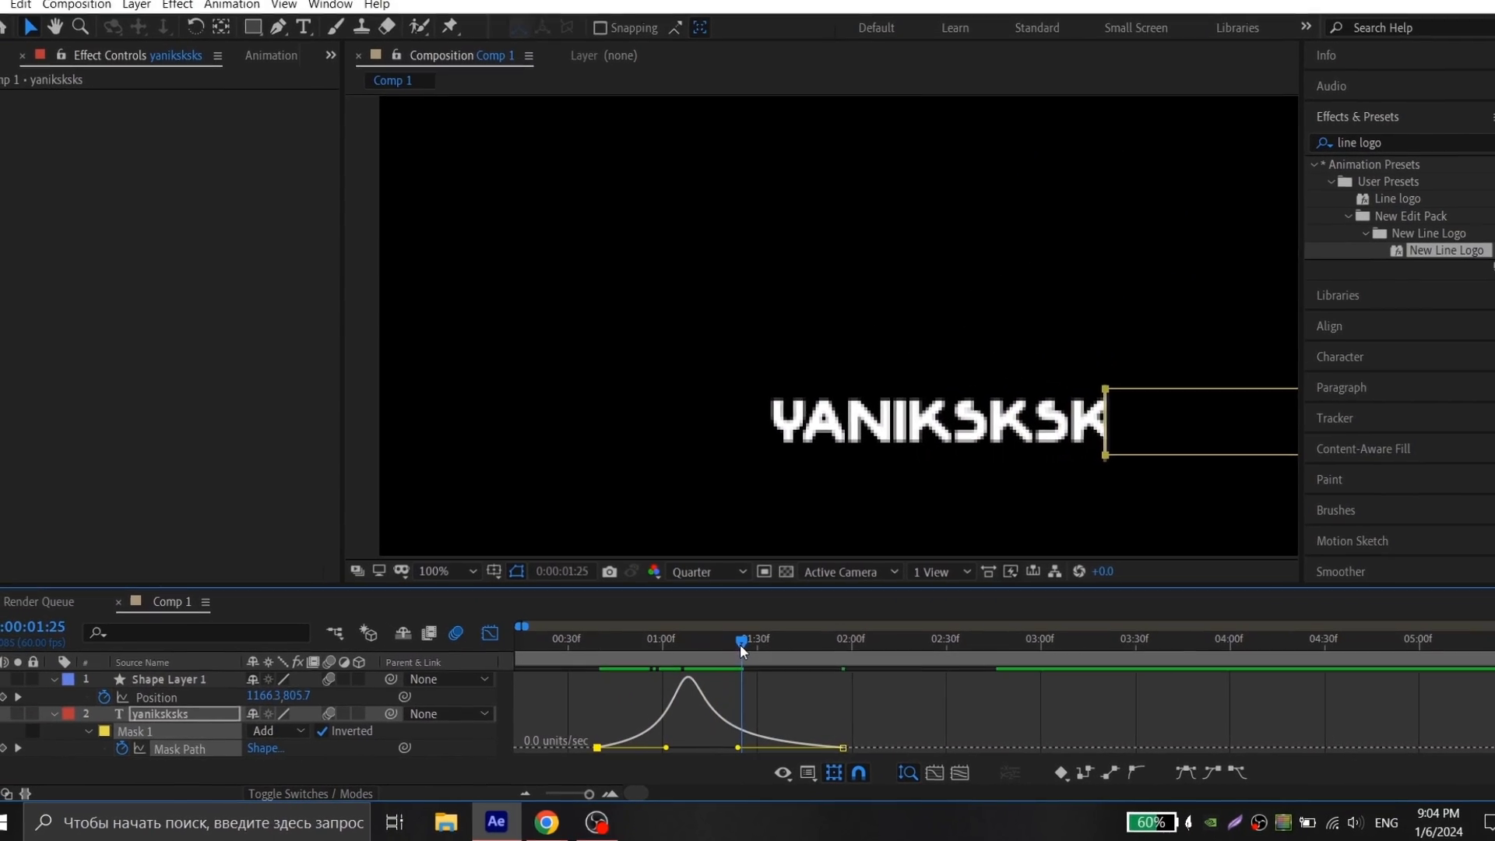
{"action": "left_click_drag", "start_coordinate": [739, 643], "coordinate": [596, 651]}
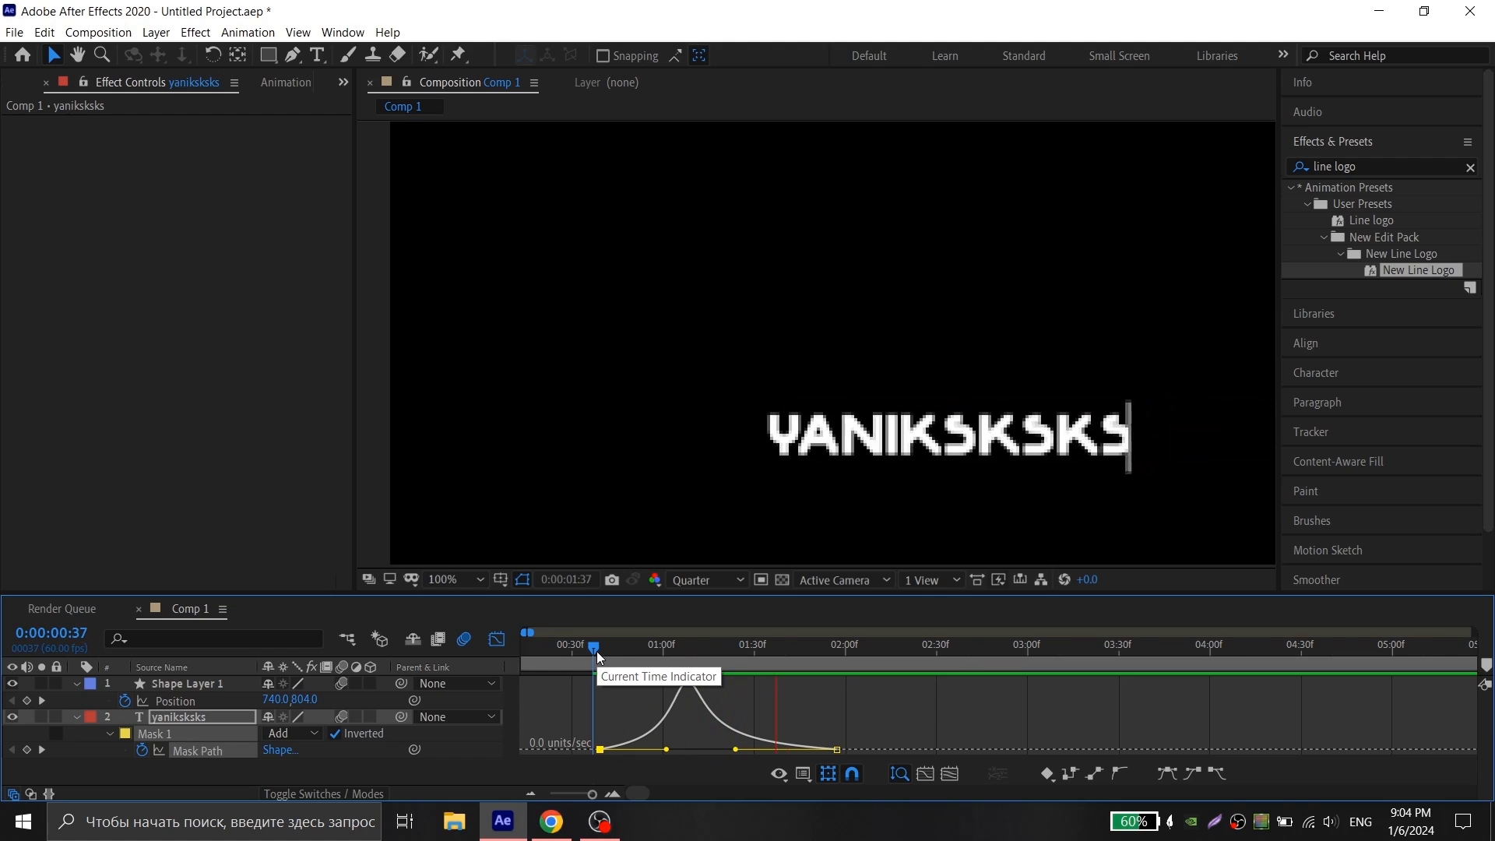
Step: Duplicate the line and text layers and shift the copies to start where the originals end
{"action": "key", "text": "Home"}
{"action": "key", "text": "shift+F3"}
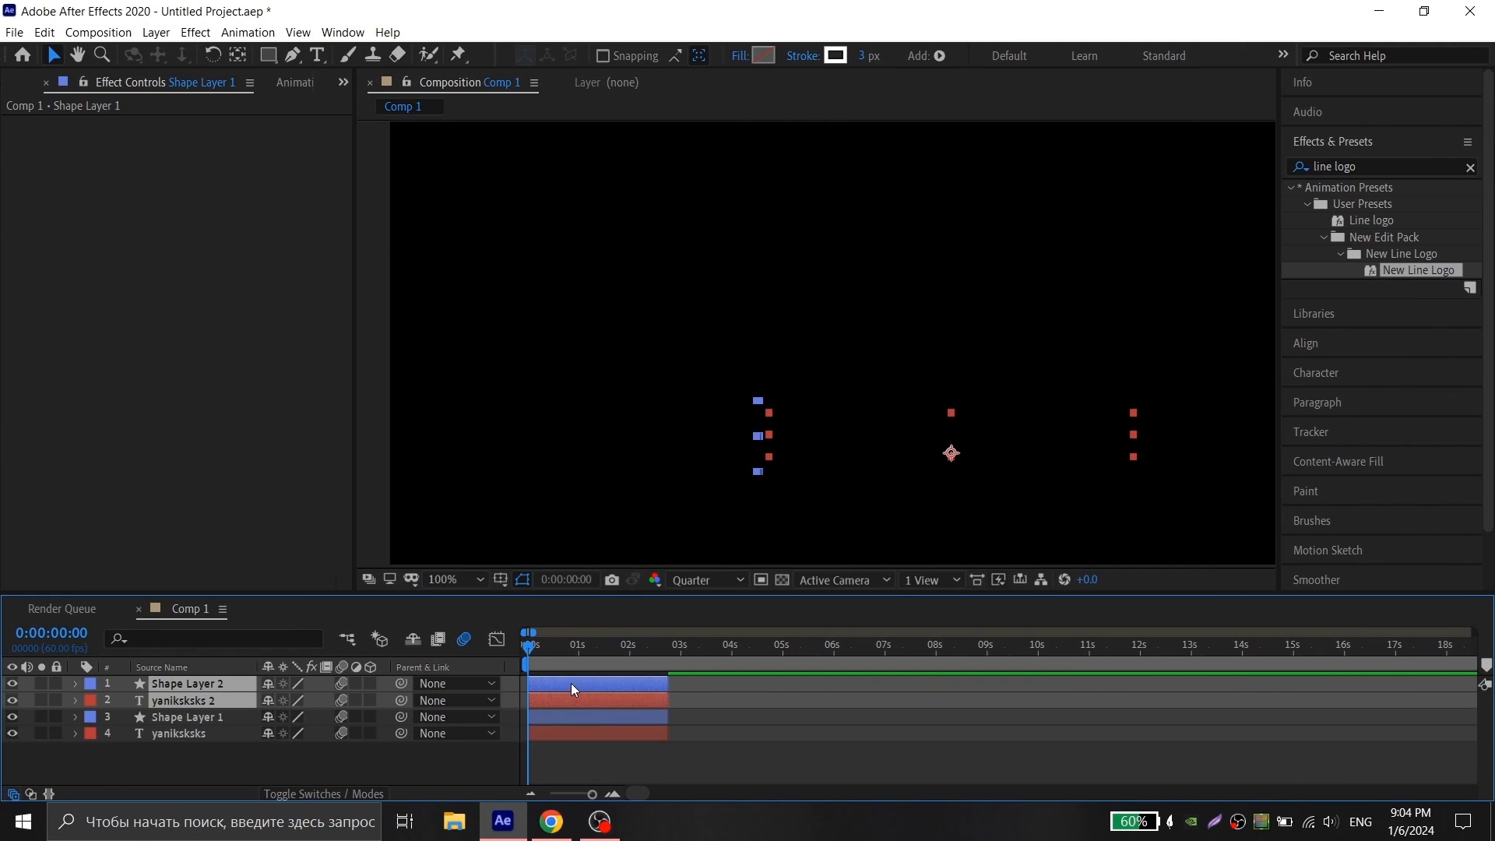
{"action": "left_click_drag", "start_coordinate": [571, 683], "coordinate": [708, 684]}
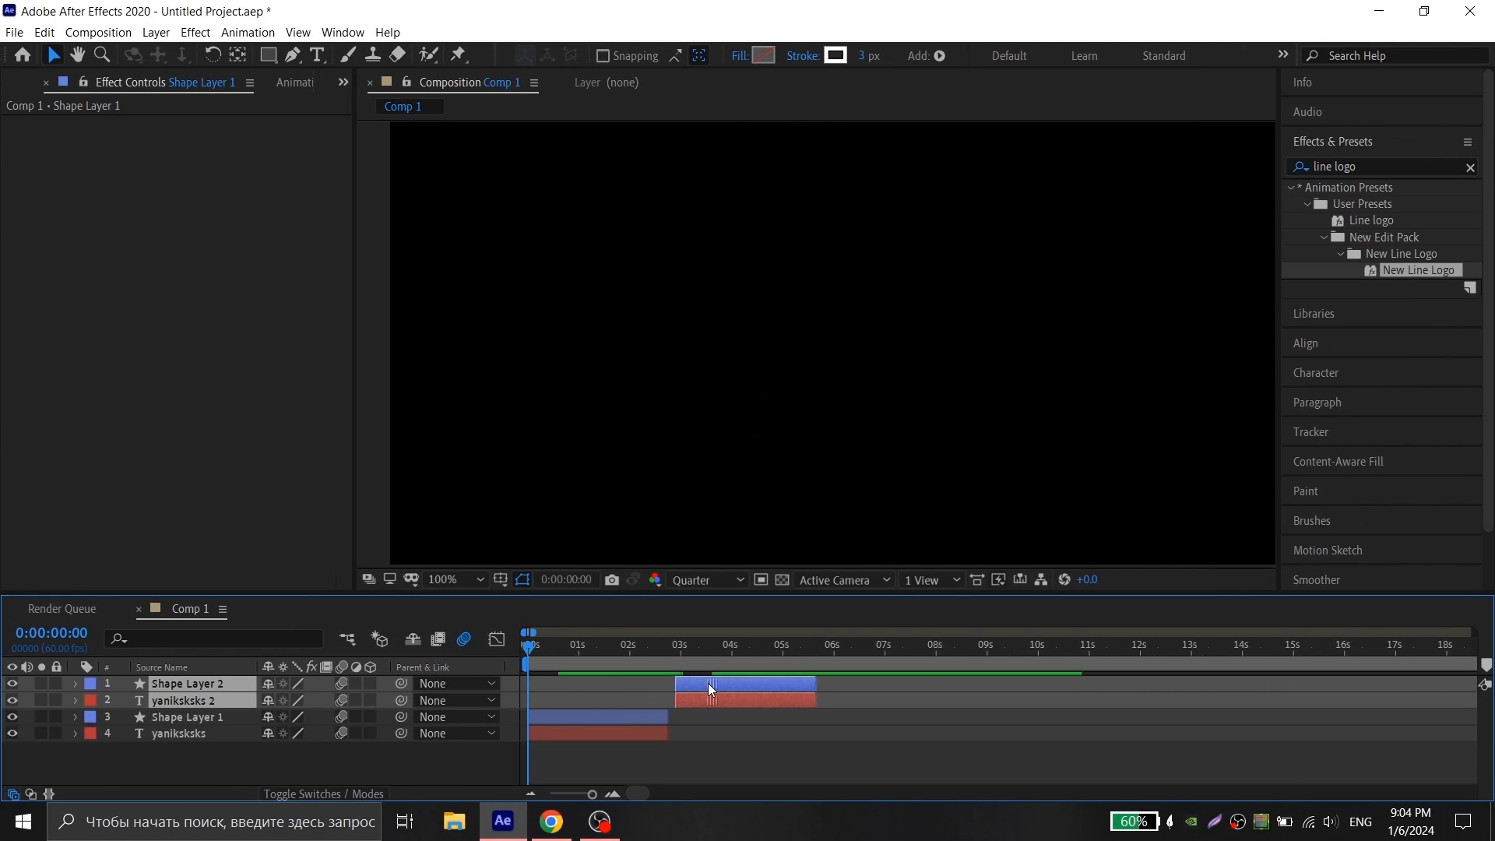
{"action": "scroll", "coordinate": [690, 679], "scroll_direction": "up", "scroll_amount": 4}
{"action": "left_click", "coordinate": [677, 718]}
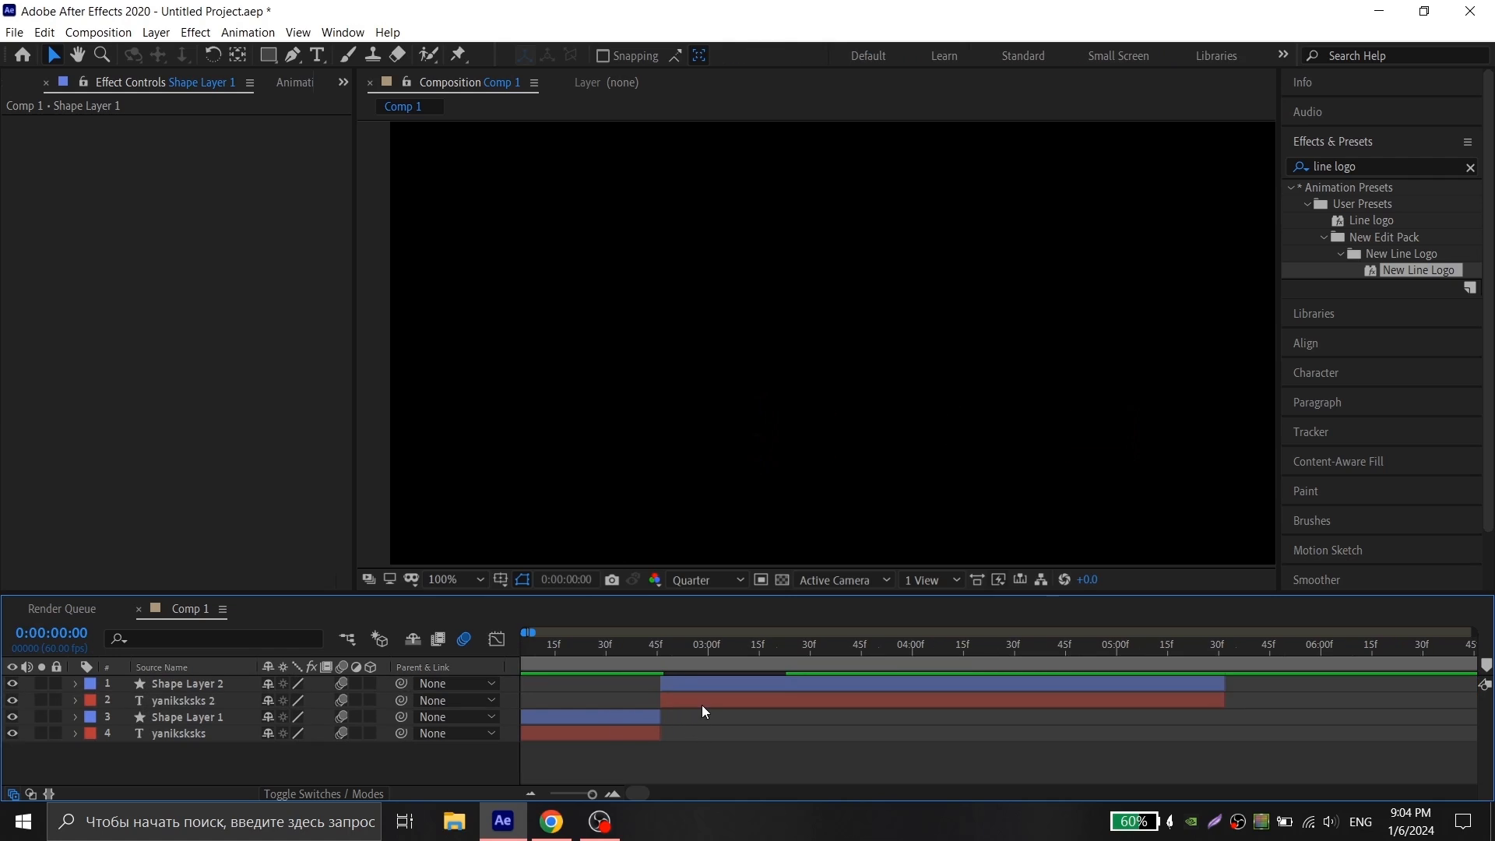
Step: Animate yaniksksks 2's mask from fully showing the text to covering it again
{"action": "left_click", "coordinate": [713, 702]}
{"action": "key", "text": "u"}
{"action": "scroll", "coordinate": [810, 651], "scroll_direction": "up", "scroll_amount": 2}
{"action": "left_click_drag", "start_coordinate": [805, 651], "coordinate": [782, 654]}
{"action": "double_click", "coordinate": [923, 406]}
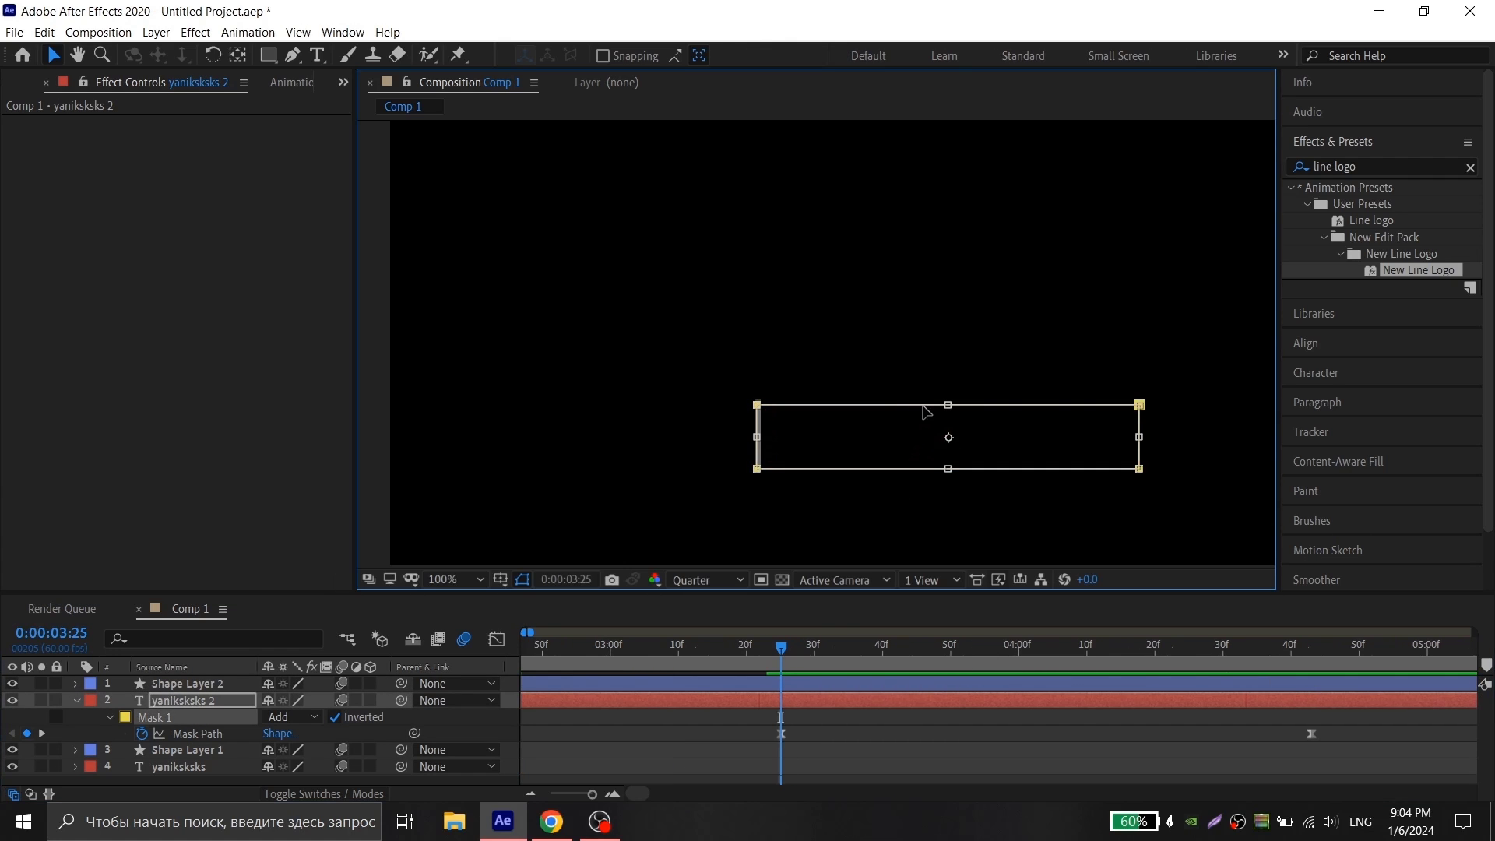
{"action": "left_click_drag", "start_coordinate": [1091, 411], "coordinate": [710, 409]}
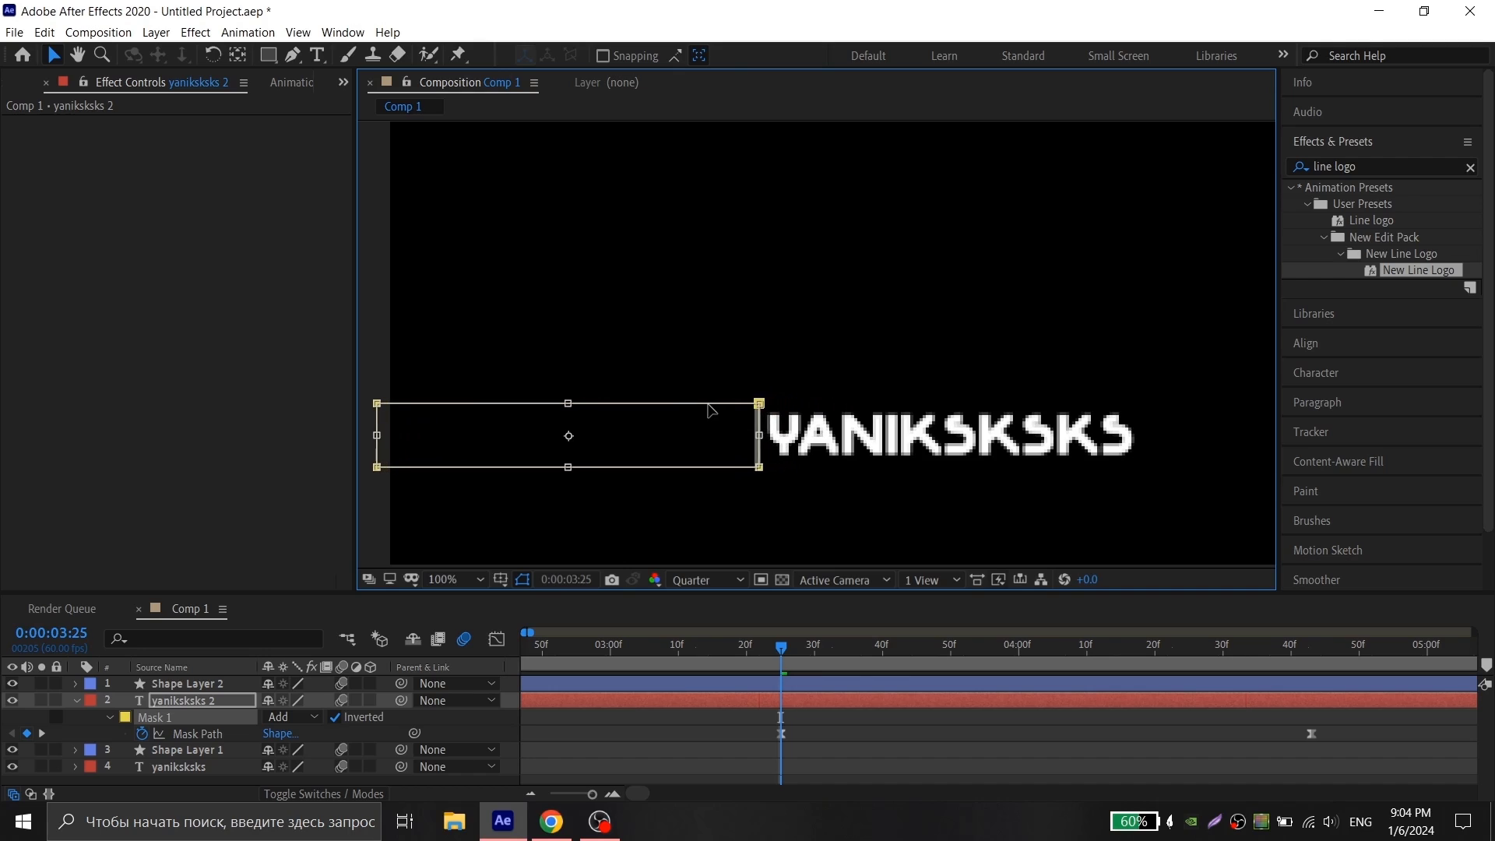
{"action": "left_click", "coordinate": [1310, 655]}
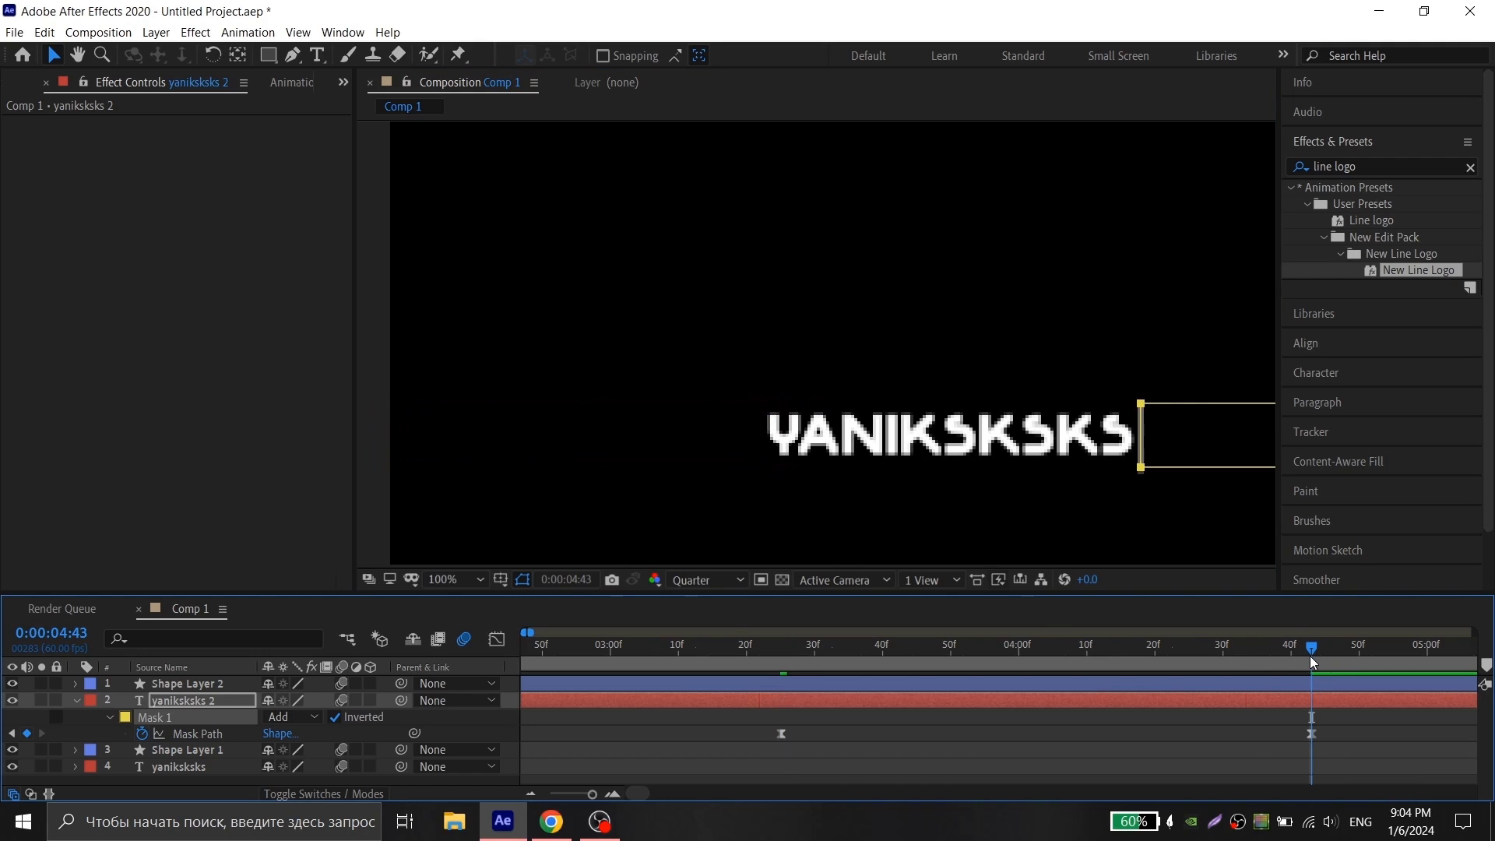
{"action": "left_click_drag", "start_coordinate": [1179, 410], "coordinate": [816, 409]}
Step: Ease the copy's Mask Path keyframes to about 76% influence and preview from 0:00:03:21
{"action": "left_click_drag", "start_coordinate": [759, 722], "coordinate": [1359, 759]}
{"action": "key", "text": "shift+F3"}
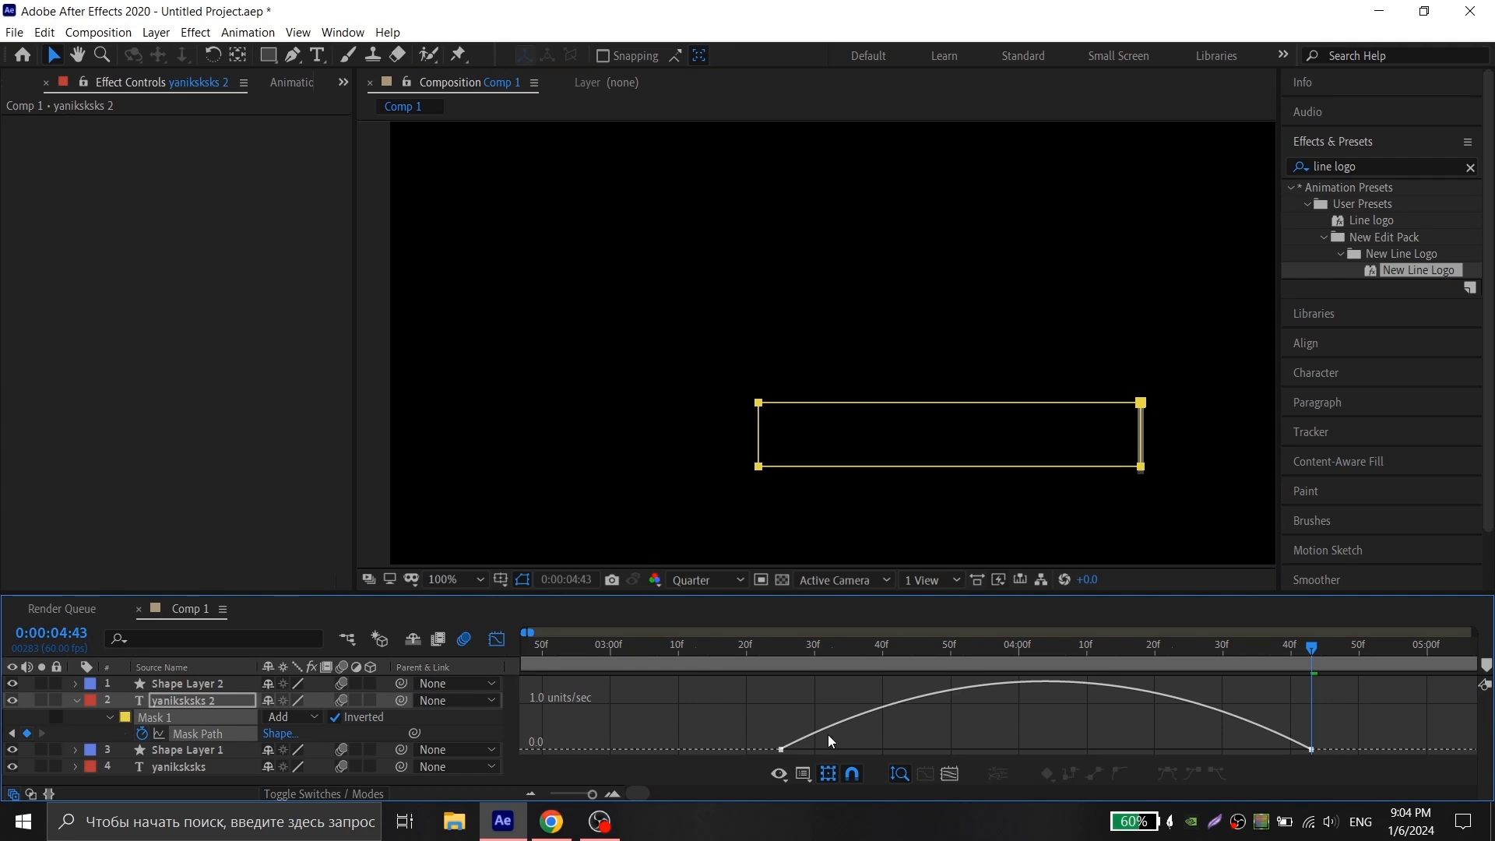
{"action": "key", "text": "minus"}
{"action": "left_click_drag", "start_coordinate": [974, 751], "coordinate": [880, 749]}
{"action": "key", "text": "equal"}
{"action": "left_click", "coordinate": [792, 649]}
{"action": "key", "text": "space"}
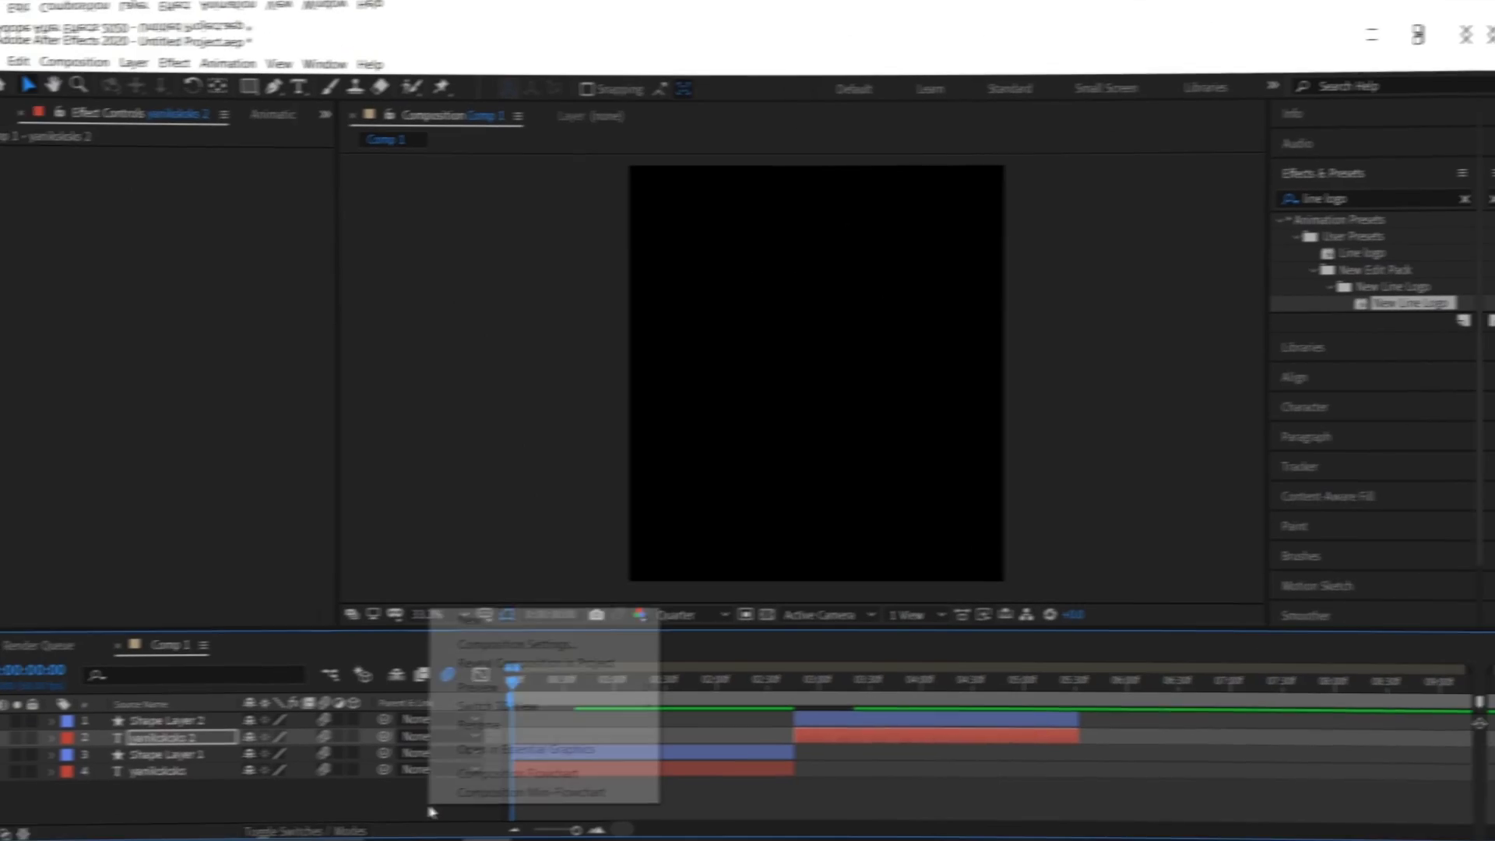
Step: Add a new adjustment layer on top with its motion blur switch enabled
{"action": "right_click", "coordinate": [446, 575]}
{"action": "mouse_move", "coordinate": [549, 585]}
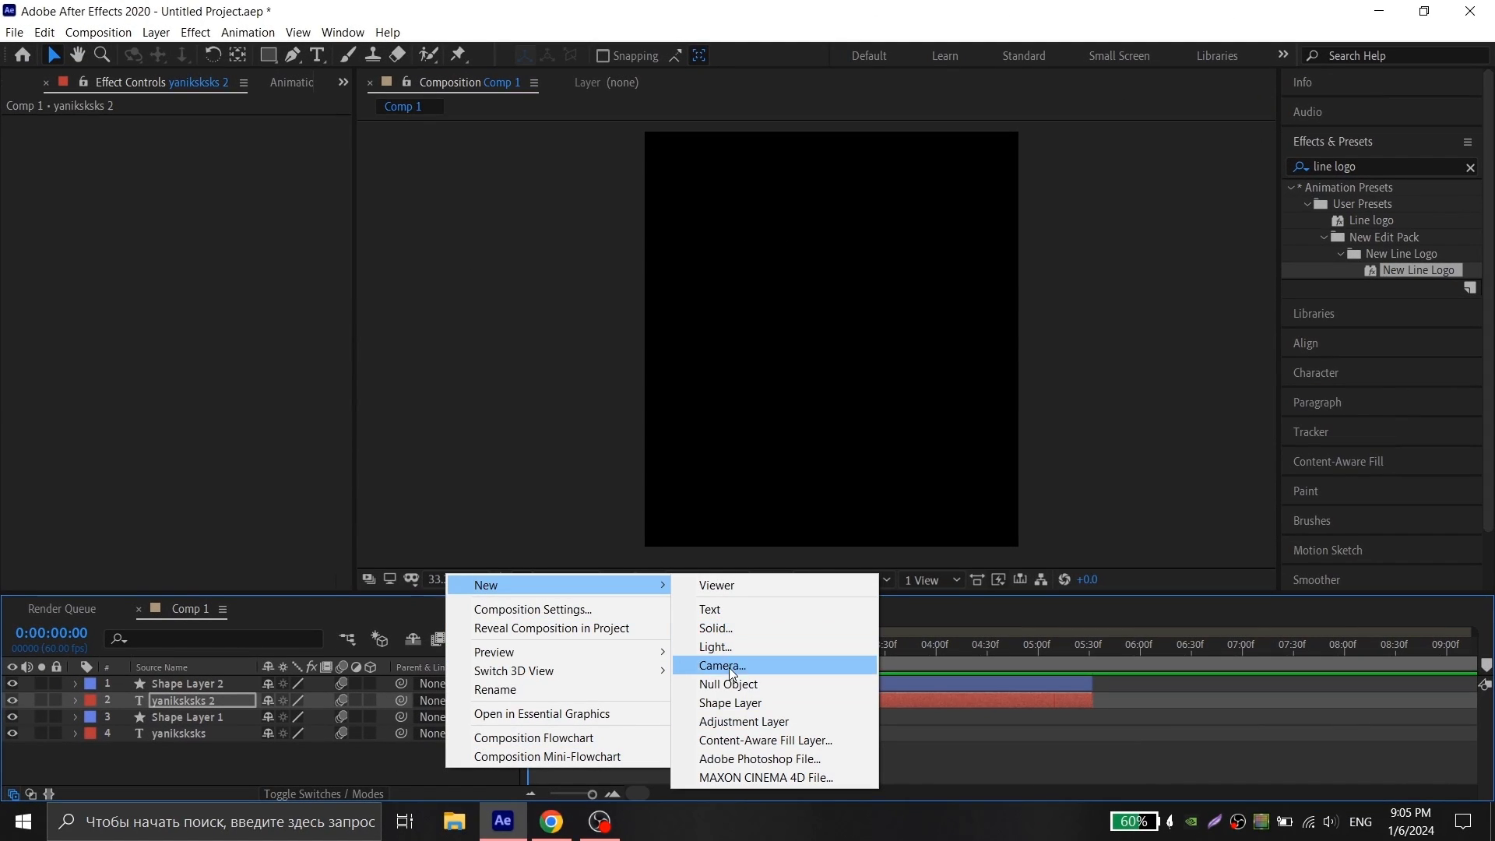
{"action": "left_click", "coordinate": [744, 721]}
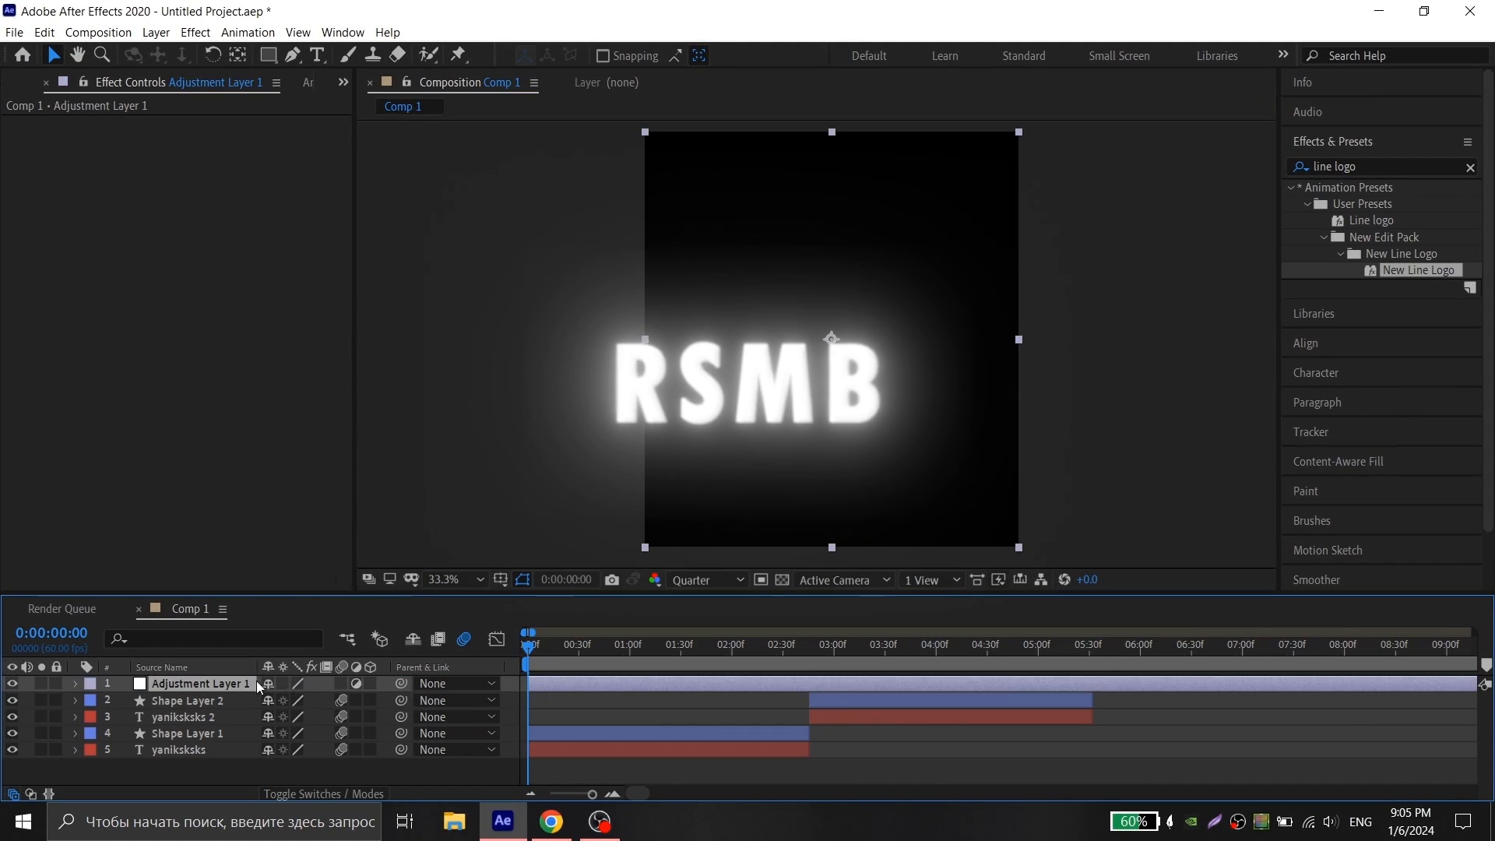
{"action": "left_click", "coordinate": [341, 682]}
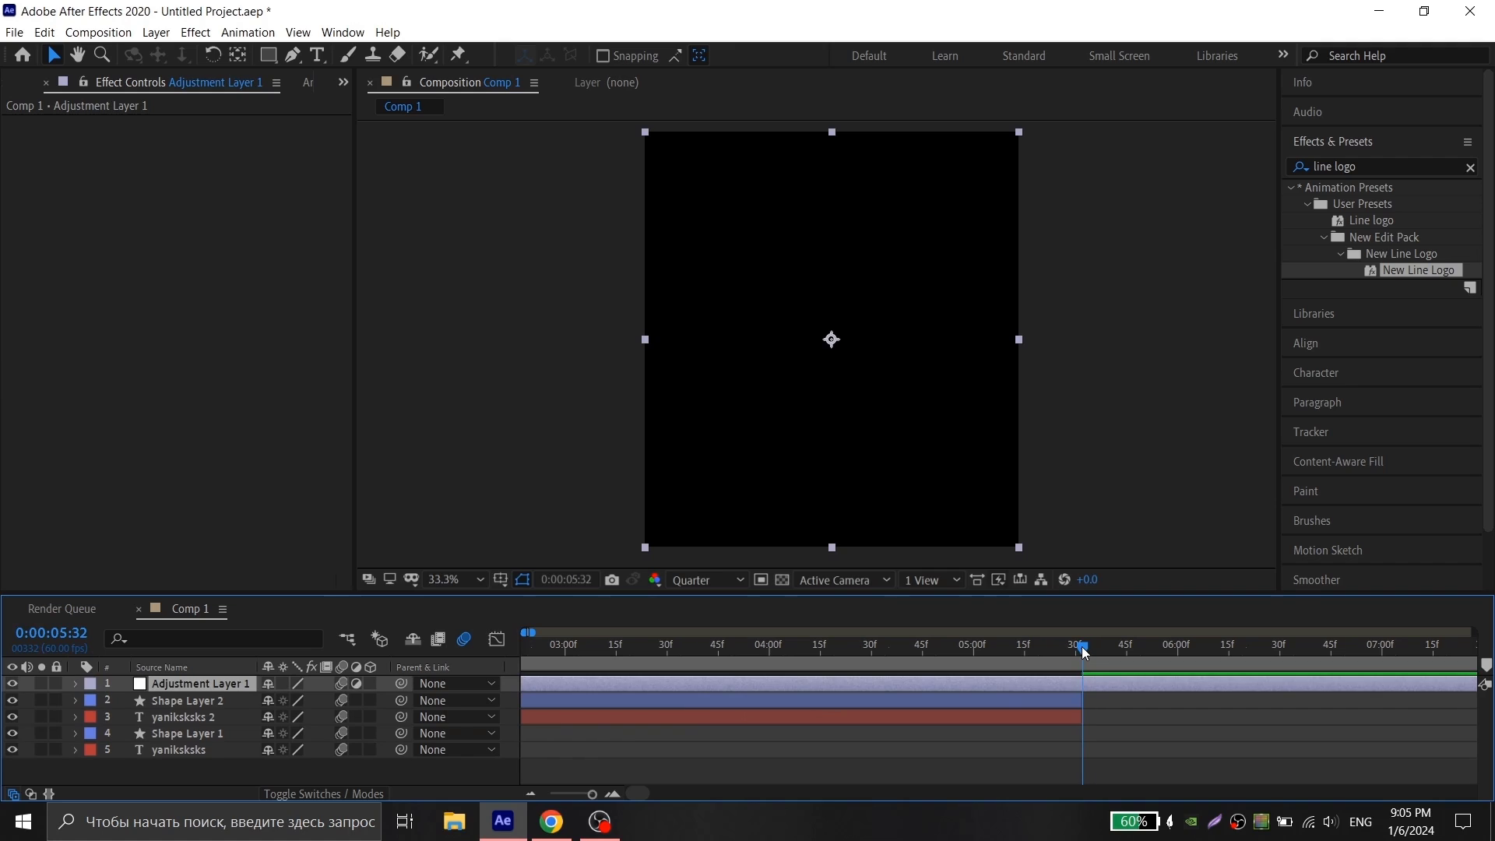
{"action": "key", "text": "F2"}
{"action": "key", "text": "semicolon"}
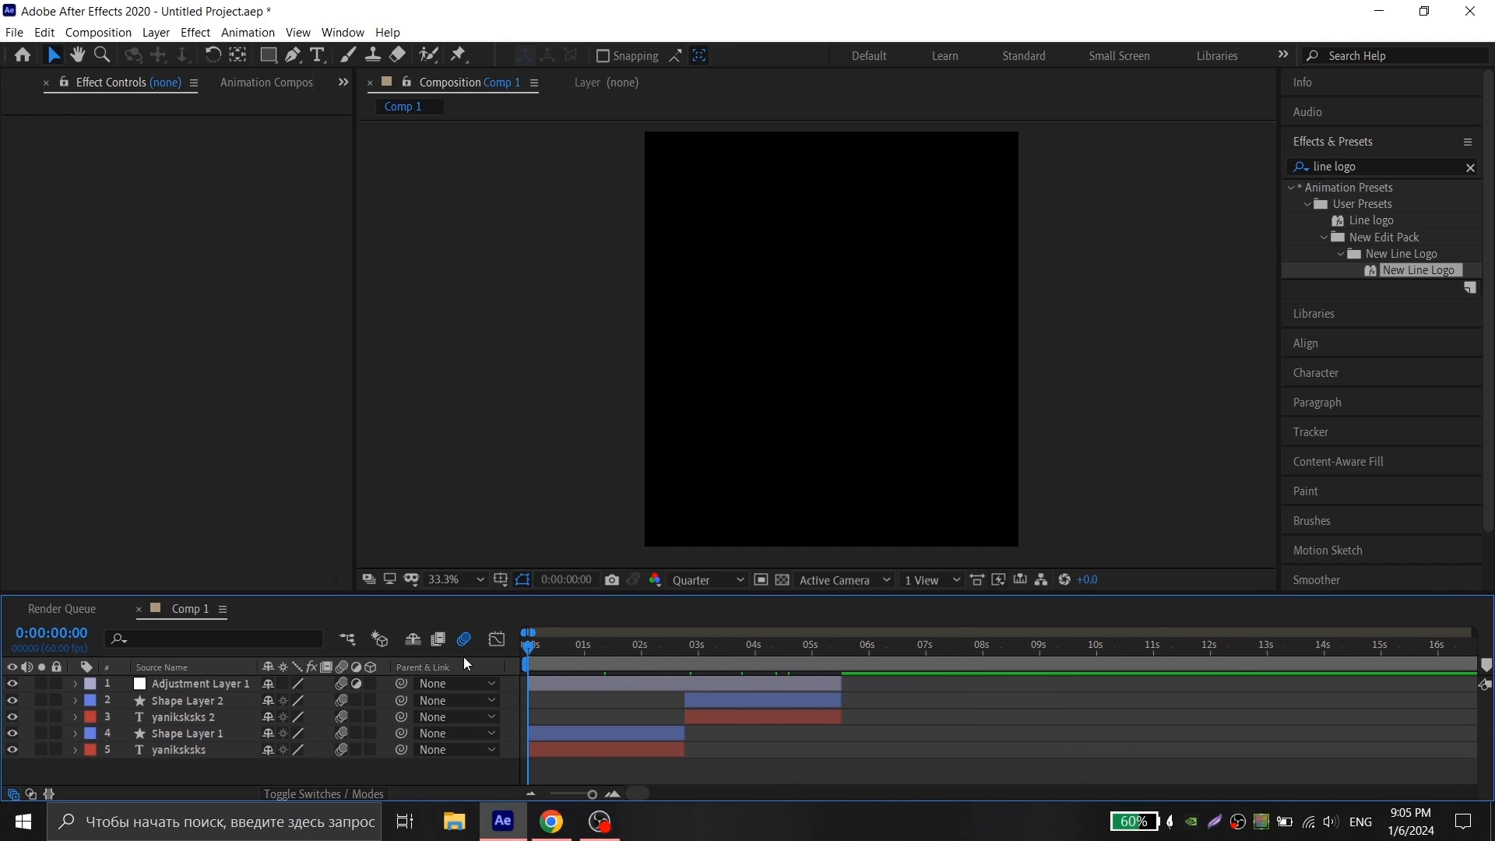
Step: Apply RSMB Pro, found by searching 'rsm', to the adjustment layer
{"action": "left_click", "coordinate": [1383, 166]}
{"action": "type", "text": "rsm"}
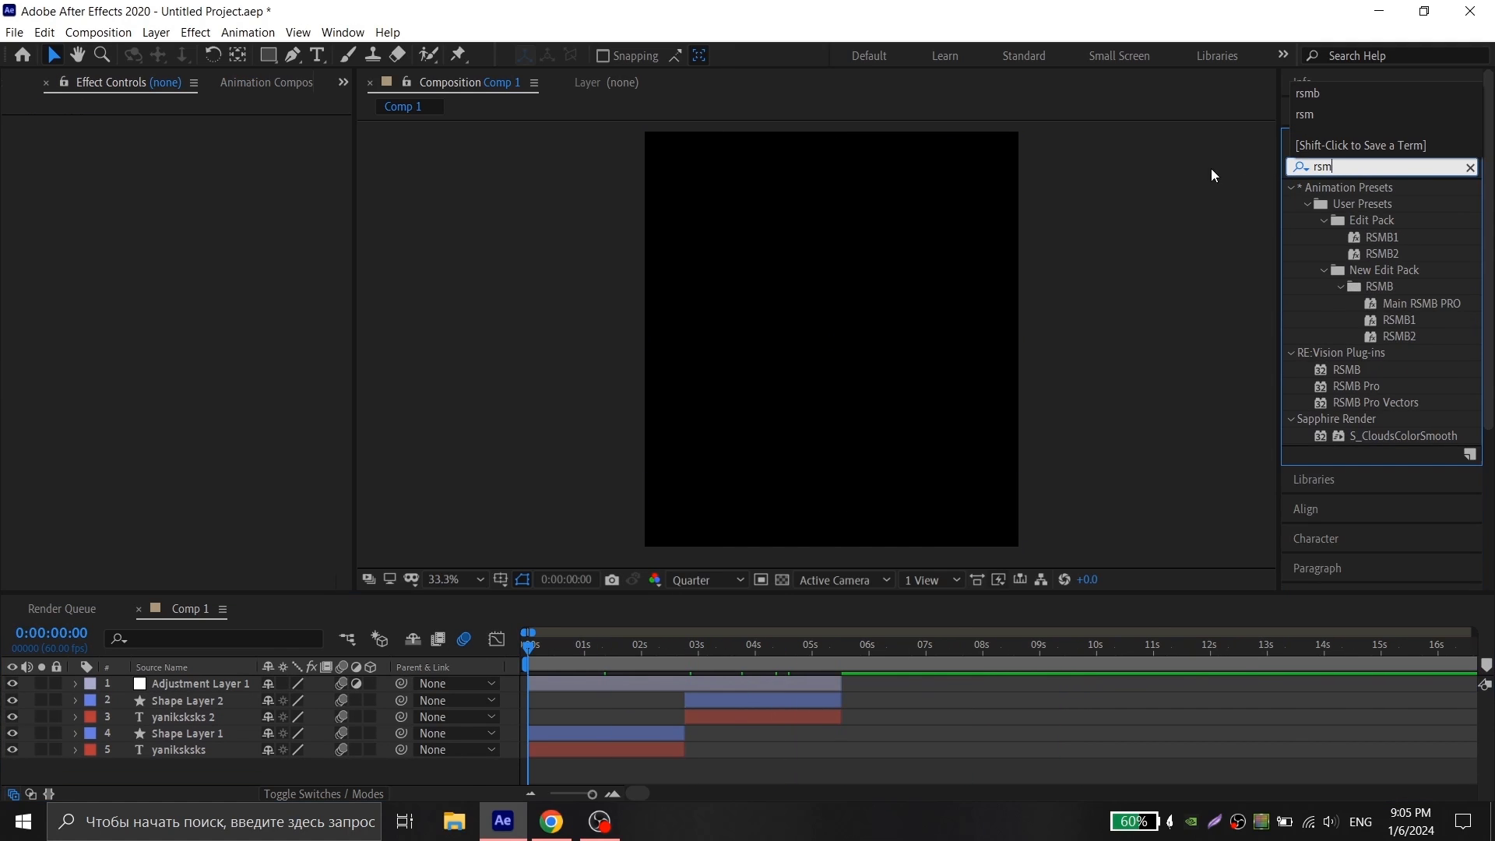
{"action": "left_click_drag", "start_coordinate": [1356, 385], "coordinate": [703, 684]}
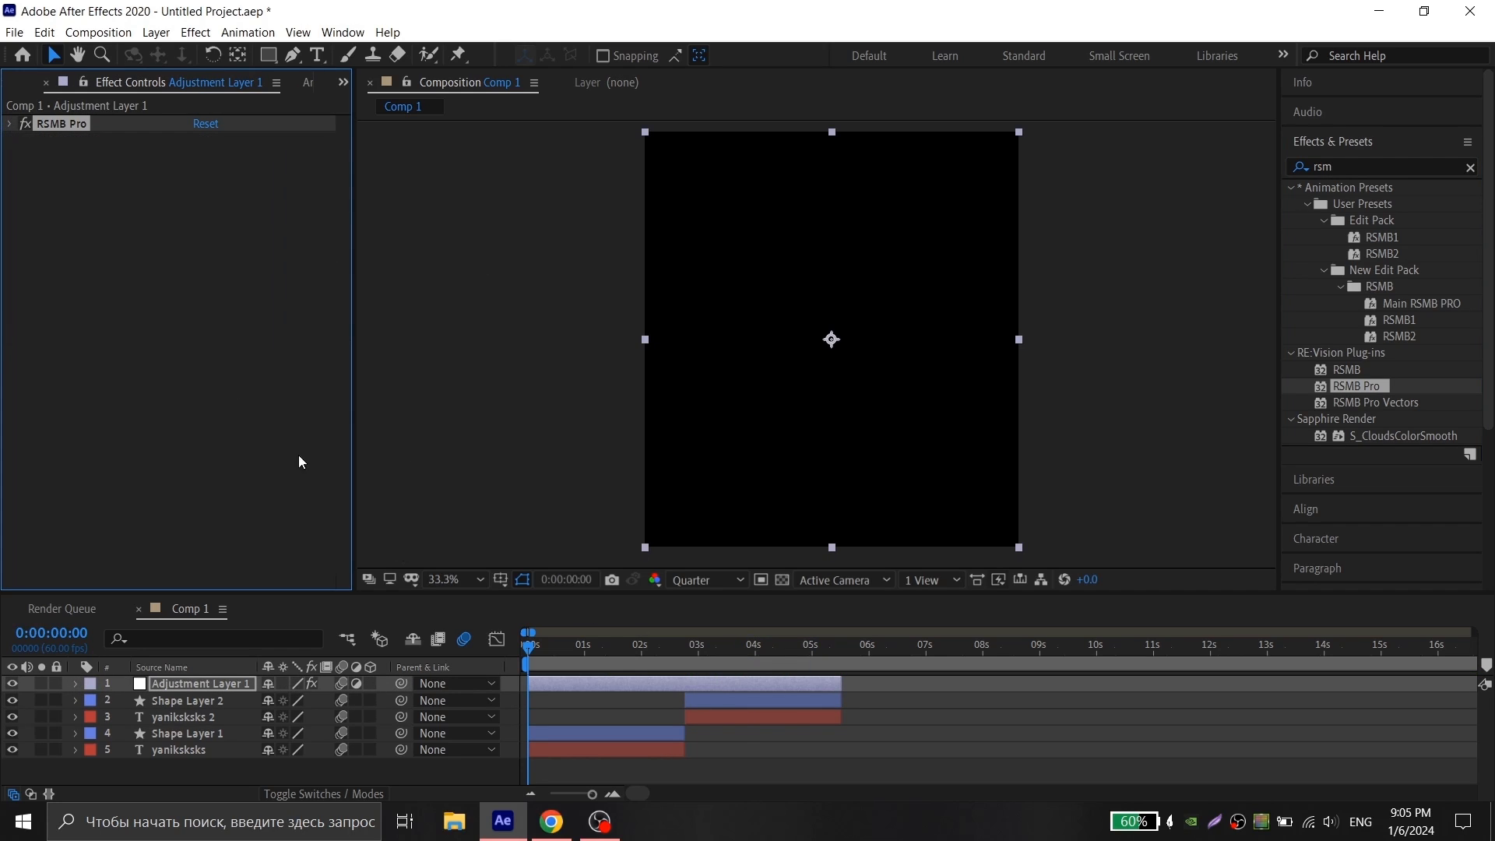
{"action": "left_click_drag", "start_coordinate": [637, 695], "coordinate": [659, 741]}
Step: Pre-compose the four selected text and line layers as Pre-comp 1 and preview it
{"action": "right_click", "coordinate": [658, 739]}
{"action": "left_click", "coordinate": [721, 643]}
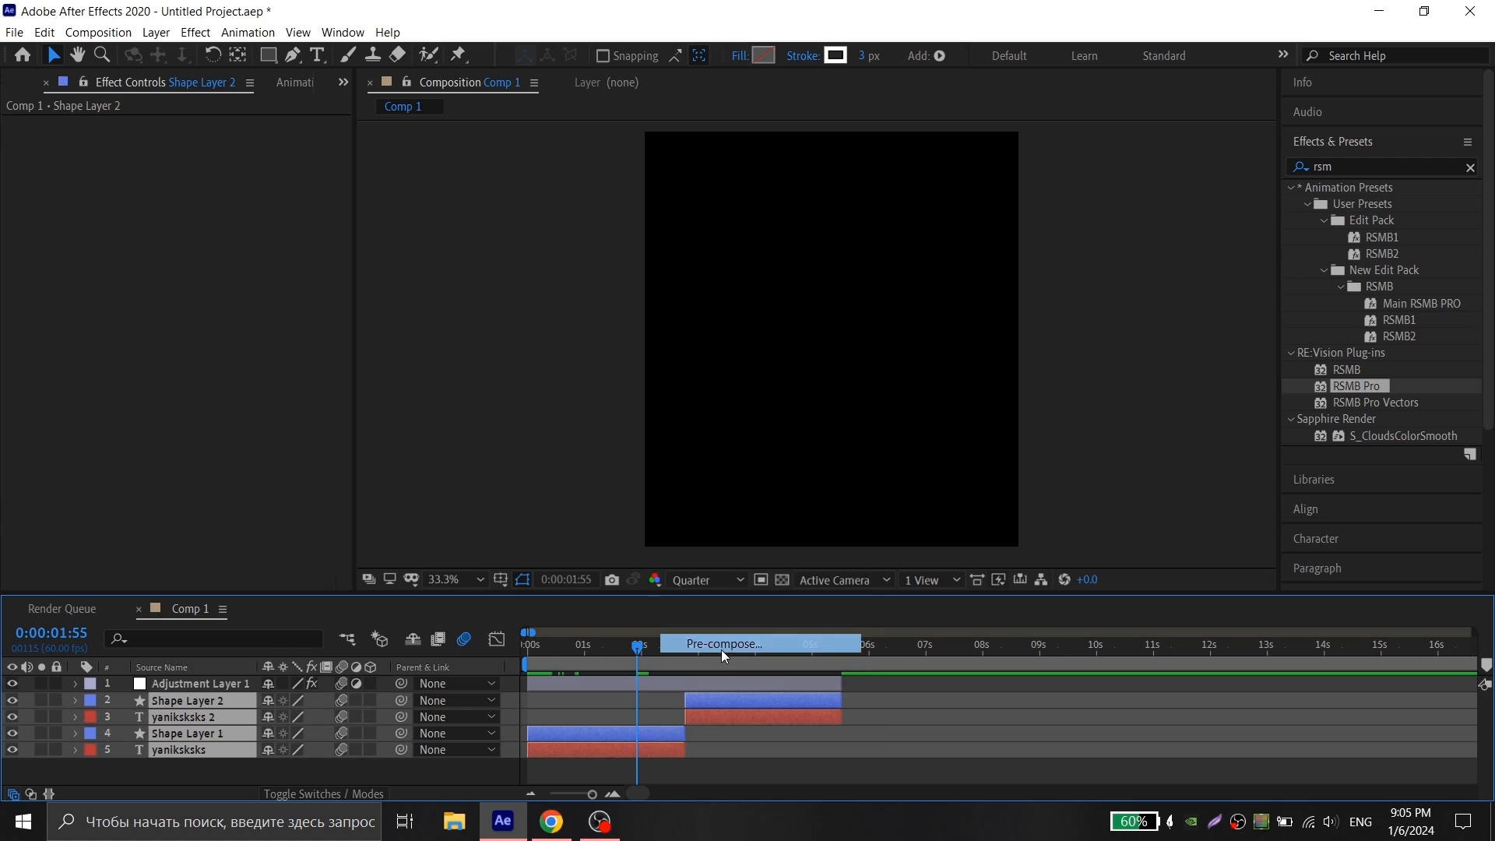
{"action": "key", "text": "Return"}
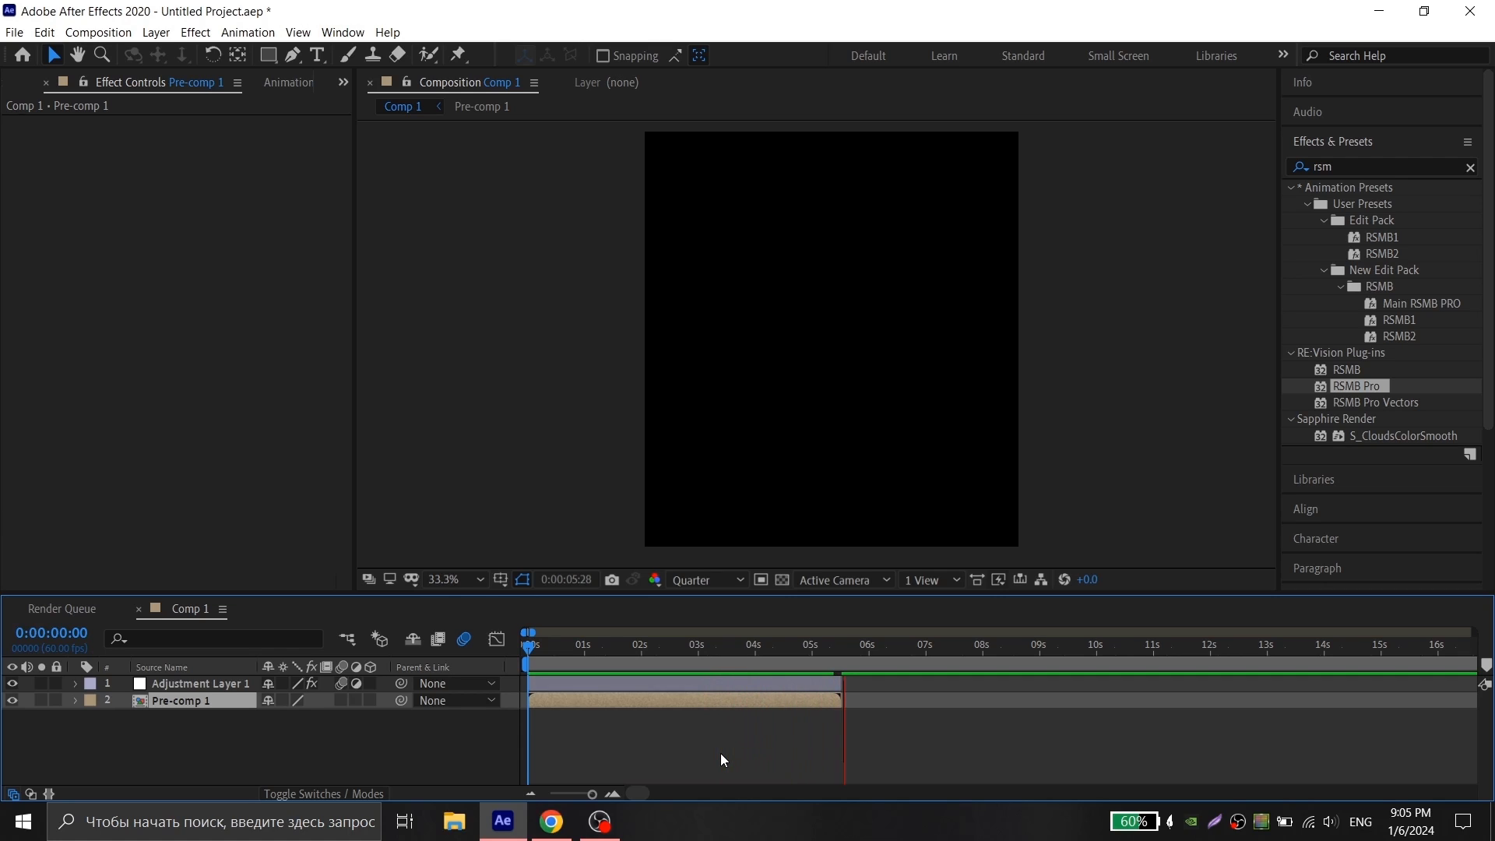
{"action": "key", "text": "space"}
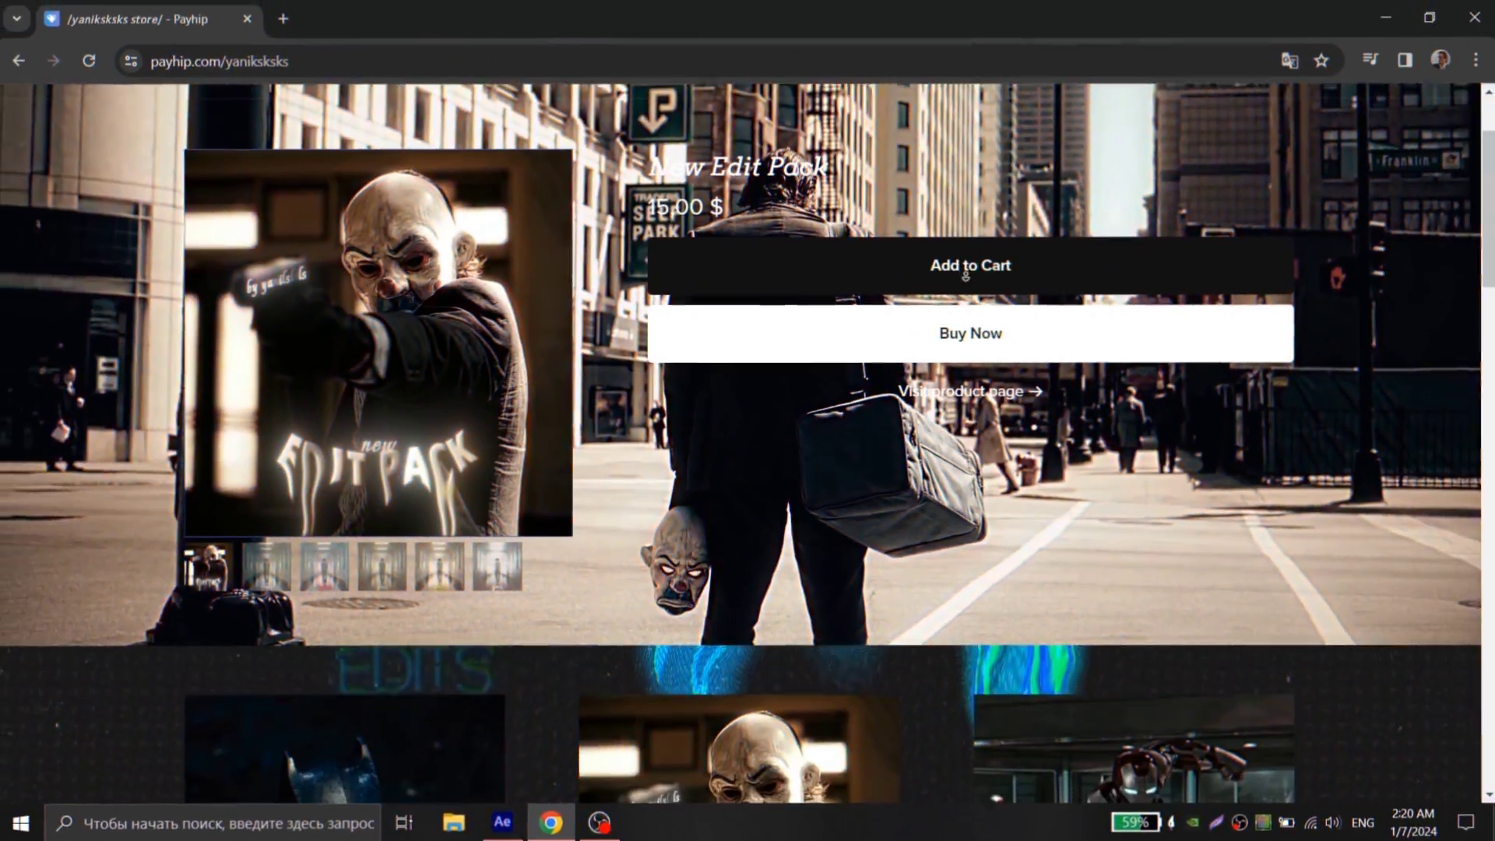
Step: Scroll the Payhip store down to the product cards showing the New Edit Pack at 15,00 $
{"action": "scroll", "coordinate": [965, 275], "scroll_direction": "down", "scroll_amount": 3}
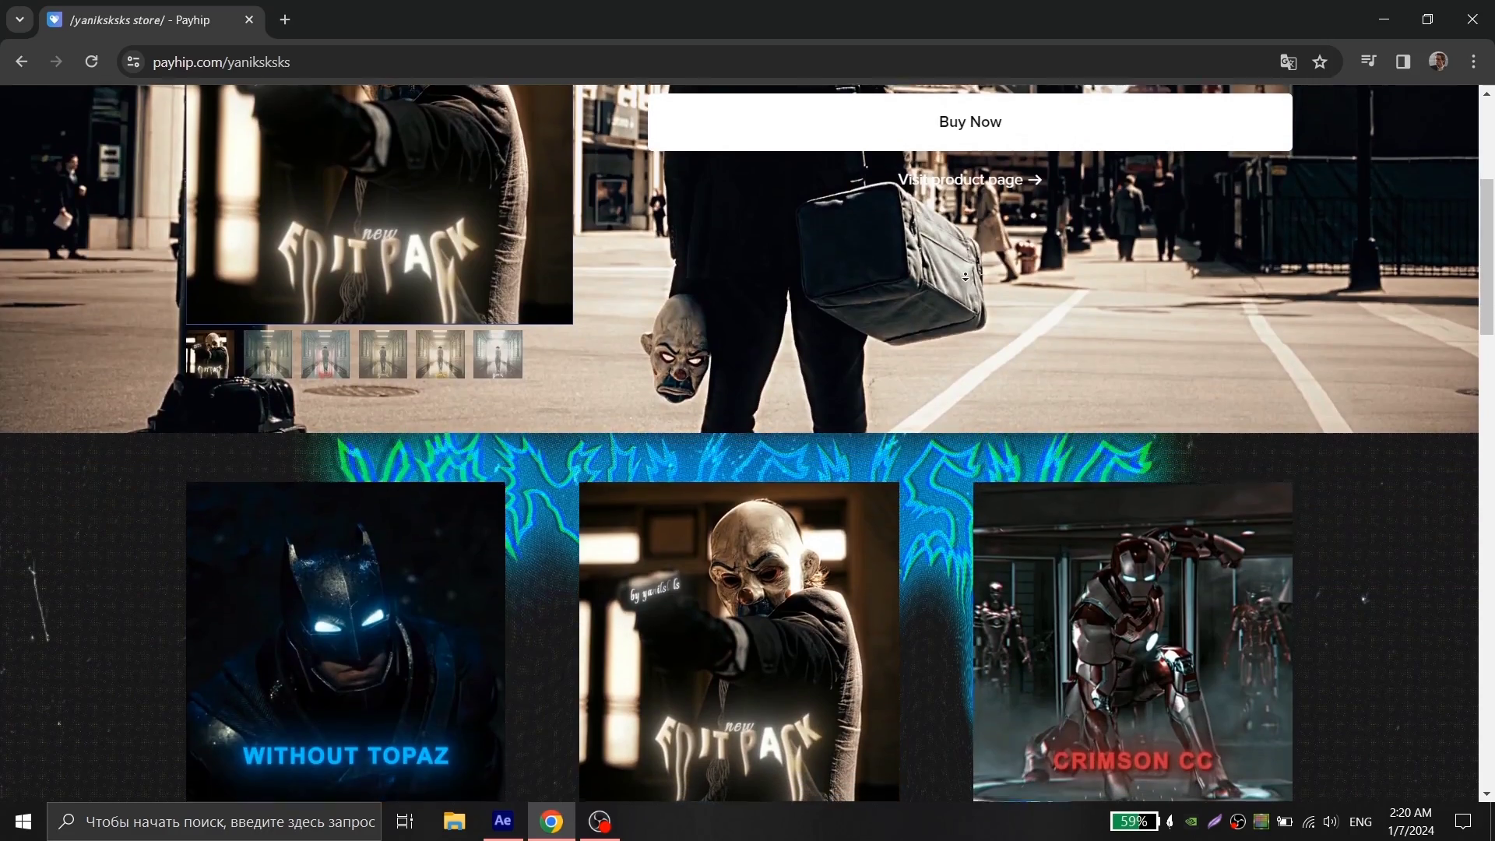
{"action": "scroll", "coordinate": [965, 277], "scroll_direction": "down", "scroll_amount": 2}
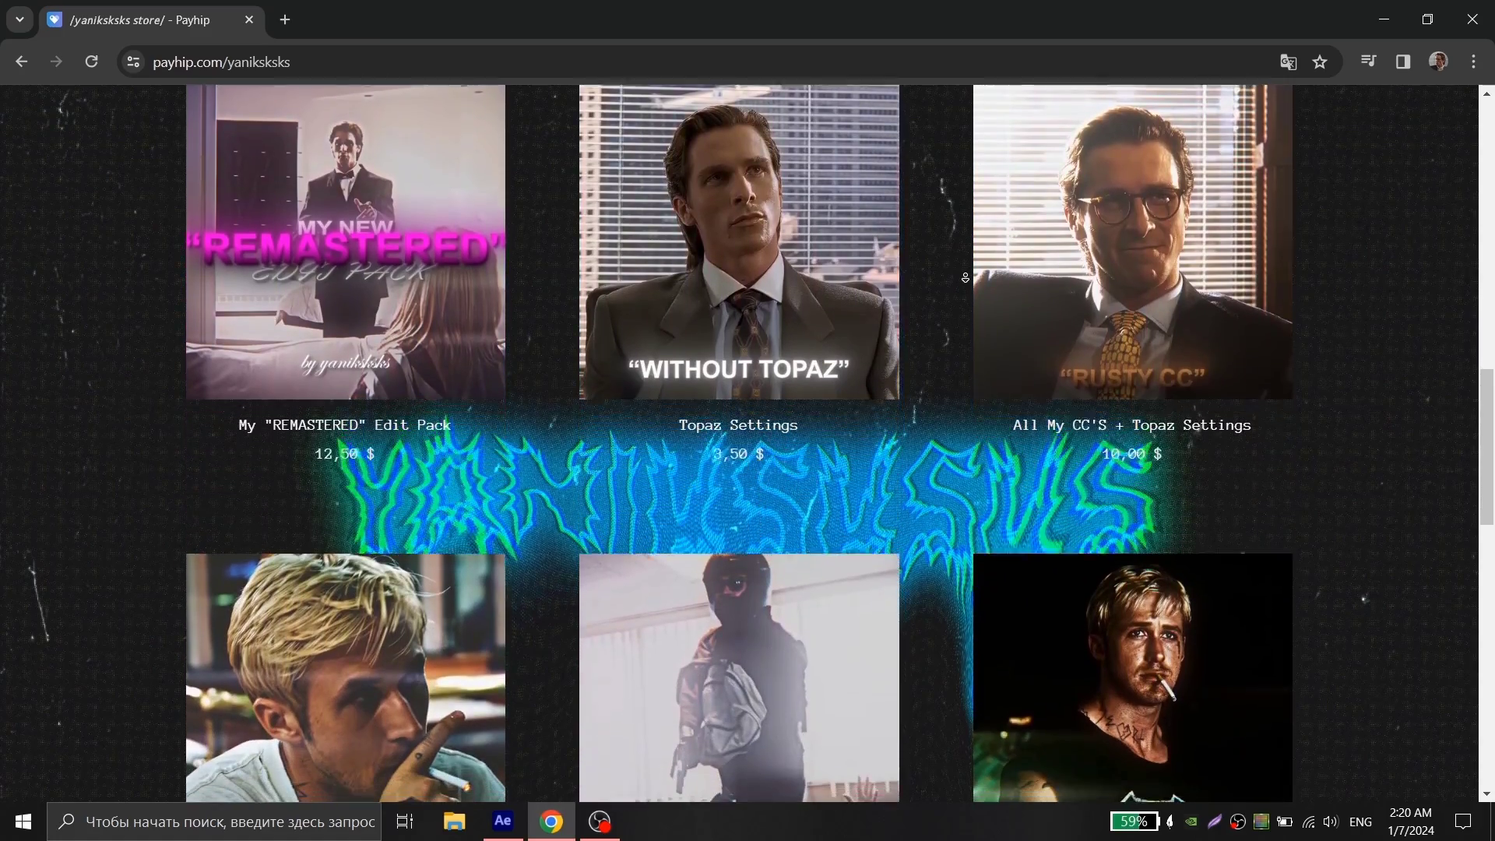
{"action": "scroll", "coordinate": [965, 278], "scroll_direction": "down", "scroll_amount": 2}
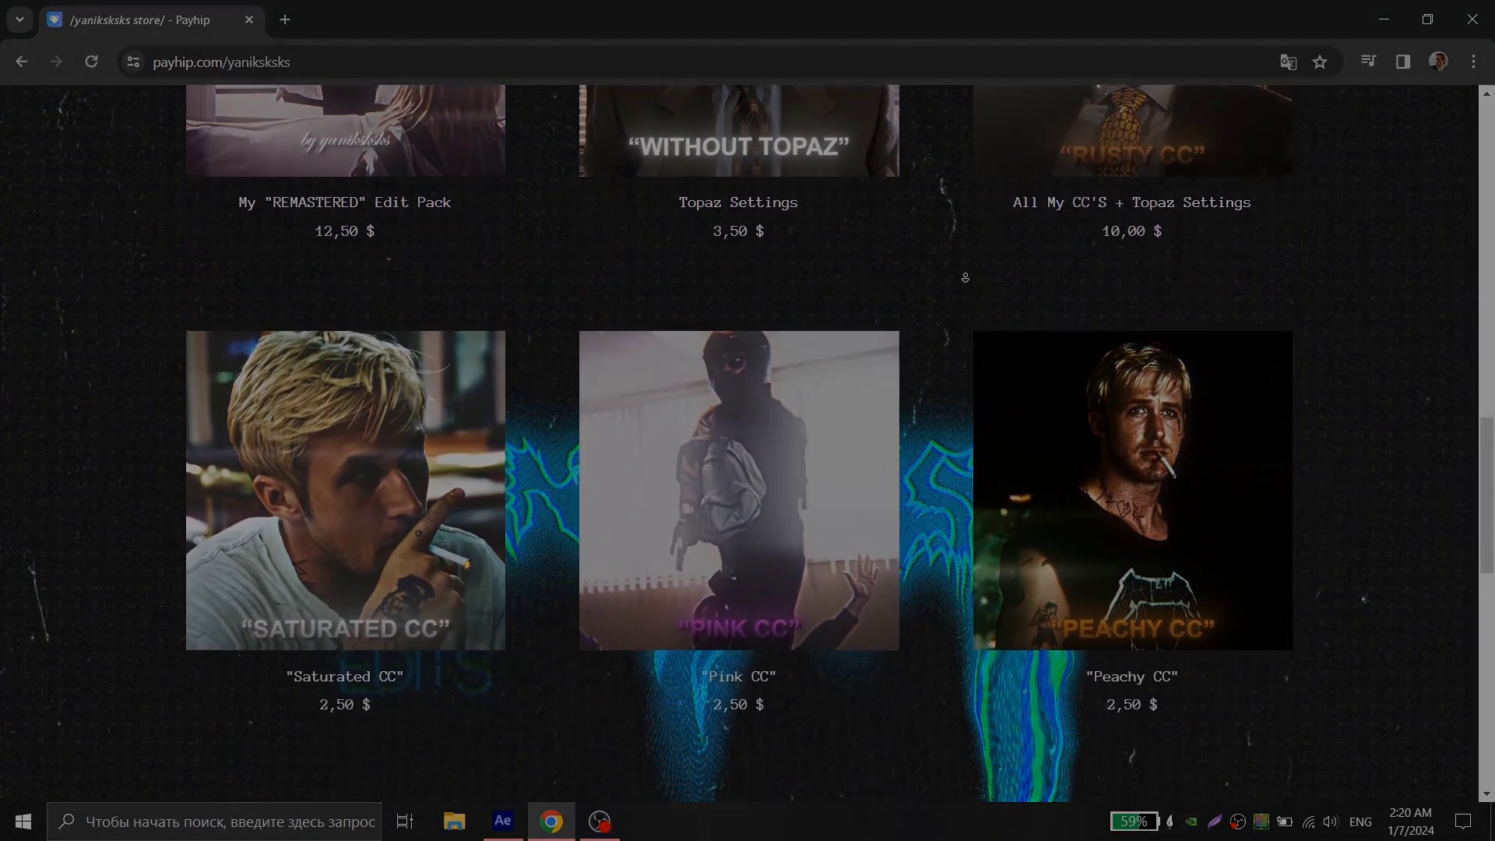